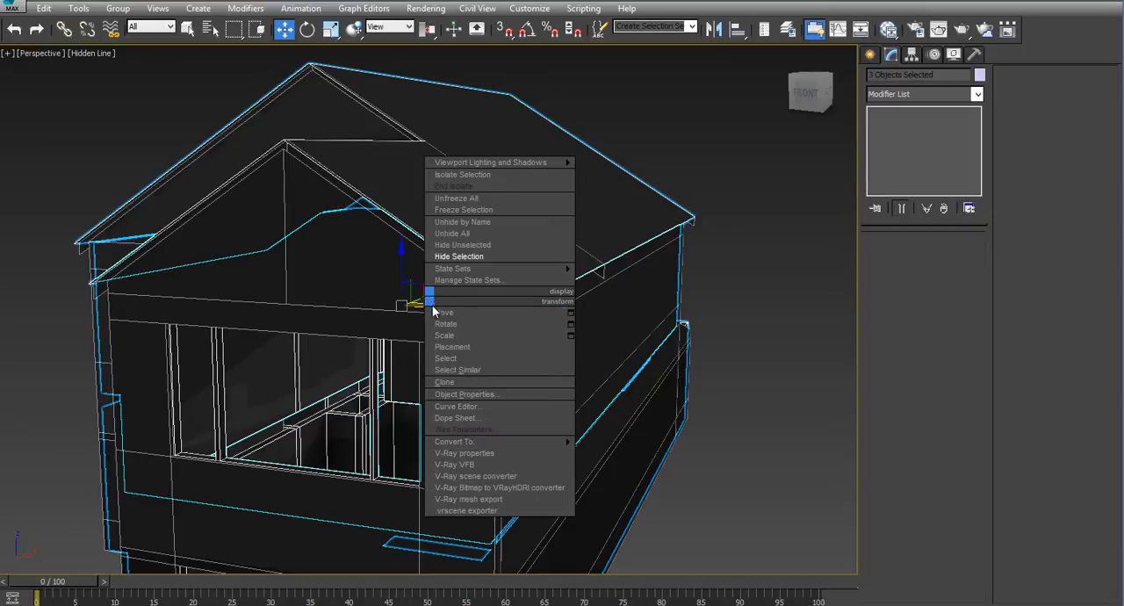
- Hide the three selected house objects, the BrickFace object and the remaining walls, keeping only the four sloped gable boards displayed
left_click(458, 255)
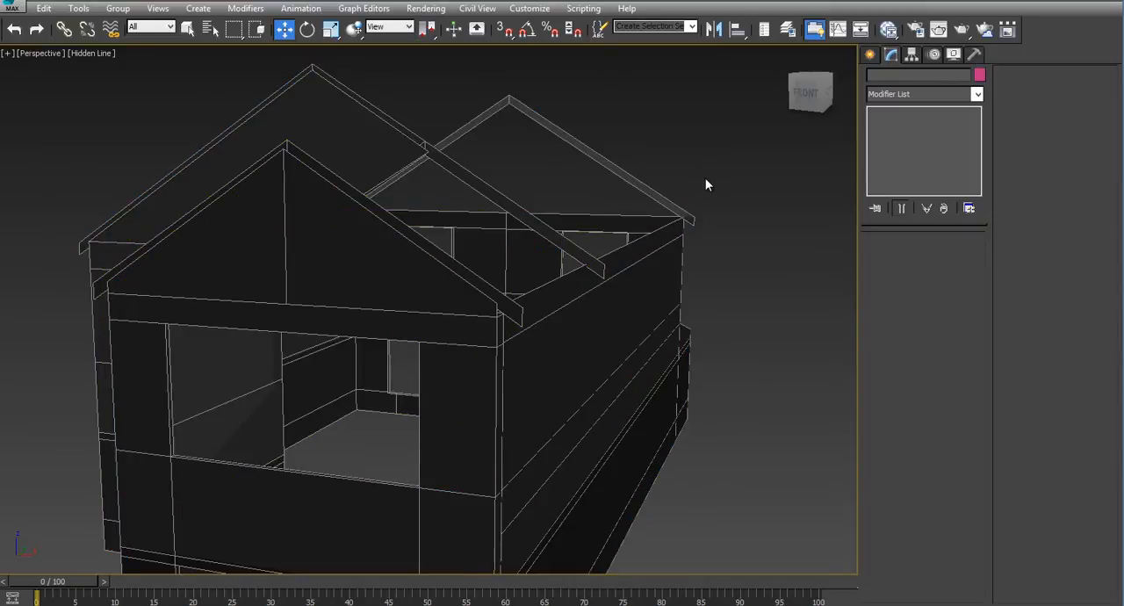
middle_click_drag(702, 178, 740, 191, "alt")
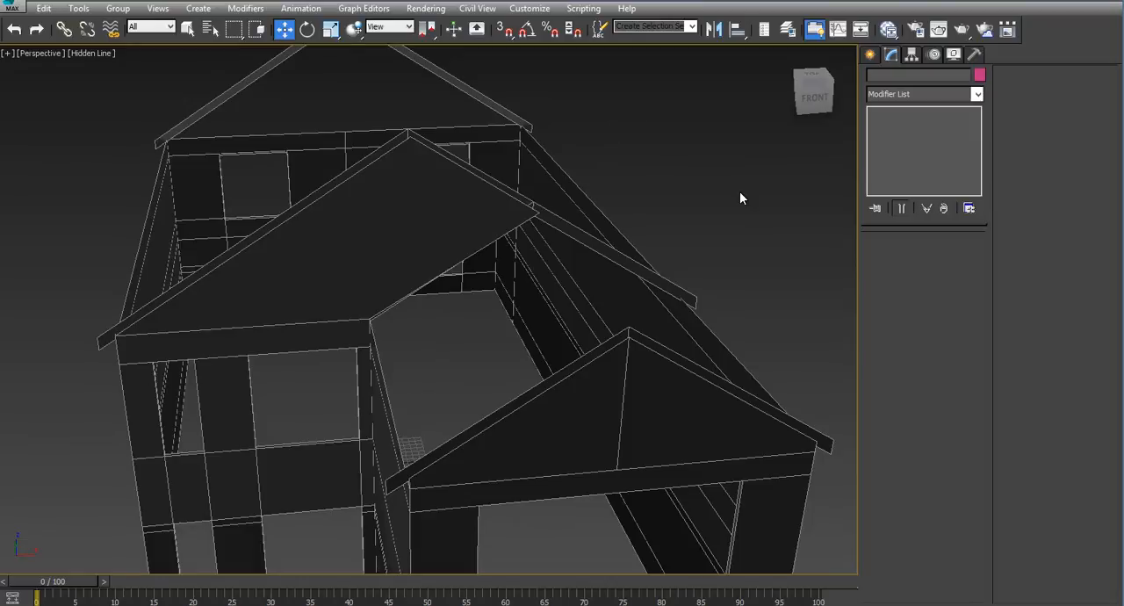
left_click(477, 221)
right_click(470, 226)
left_click(507, 186)
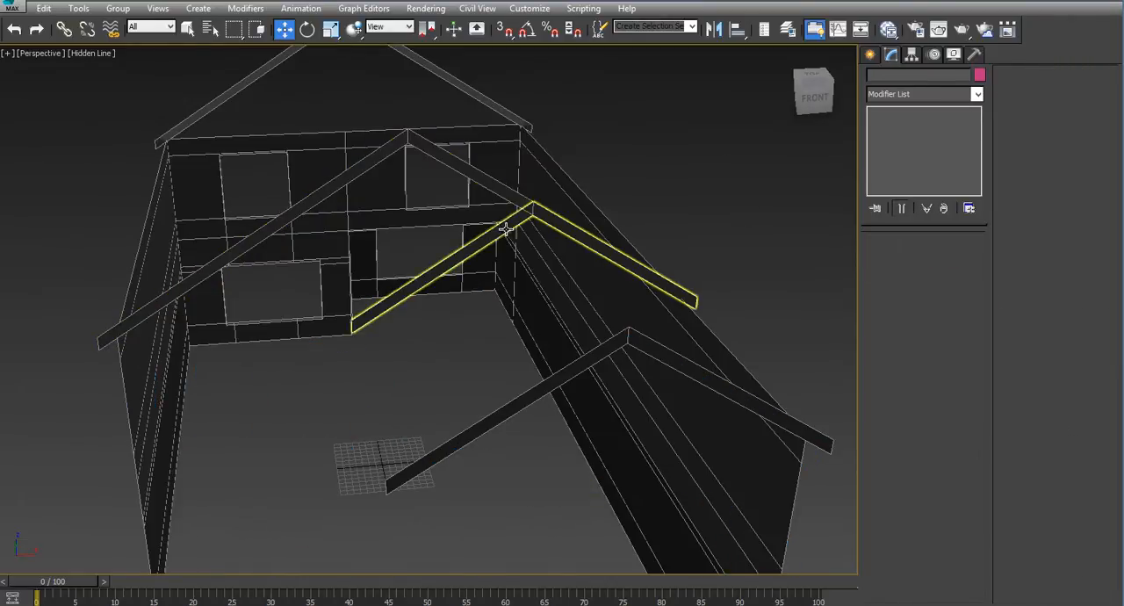
left_click(583, 293)
right_click(581, 293)
left_click(615, 252)
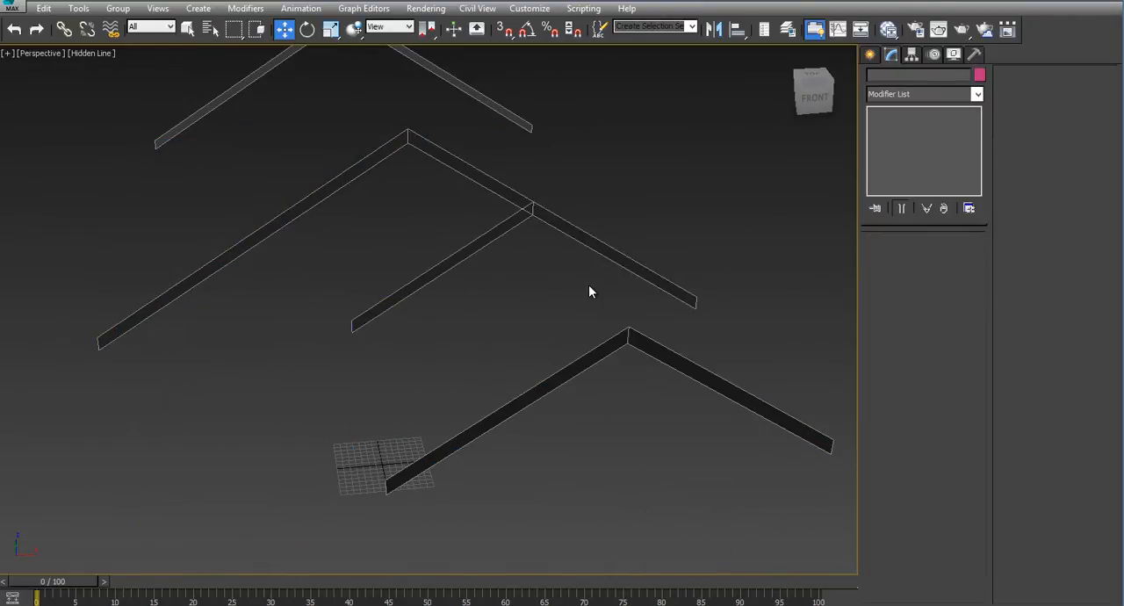
- Select the two lower end vertices on the long slope of gable board Rectangle045 and show it in the maximized Front view
middle_click_drag(588, 285, 545, 257, "alt")
left_click(555, 329)
key("1")
left_click_drag(580, 328, 619, 403)
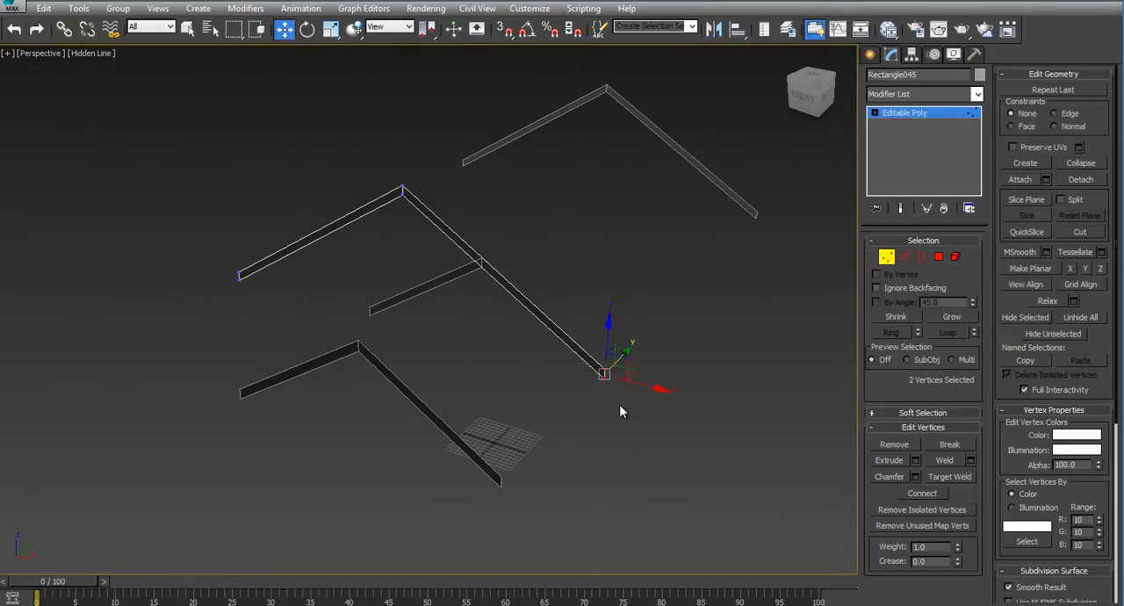
key("alt+w")
middle_click_drag(693, 201, 657, 297)
scroll(680, 199, "up", 3)
key("alt+w")
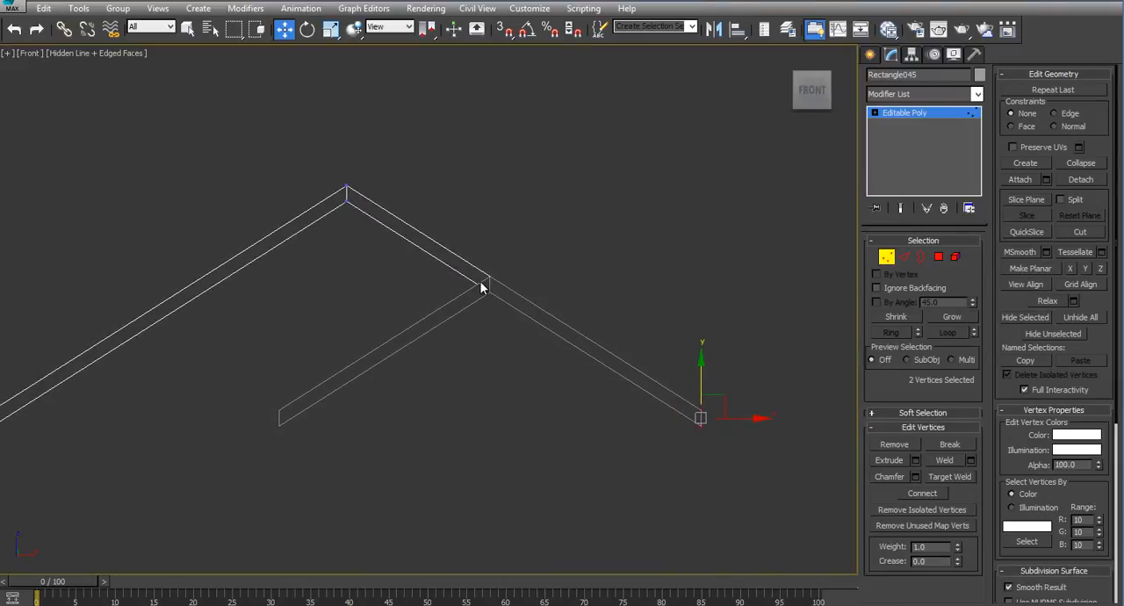
- Connect the two long edges of the board's overlapping slope with one segment, pinch 0 and a slide of 20
key("2")
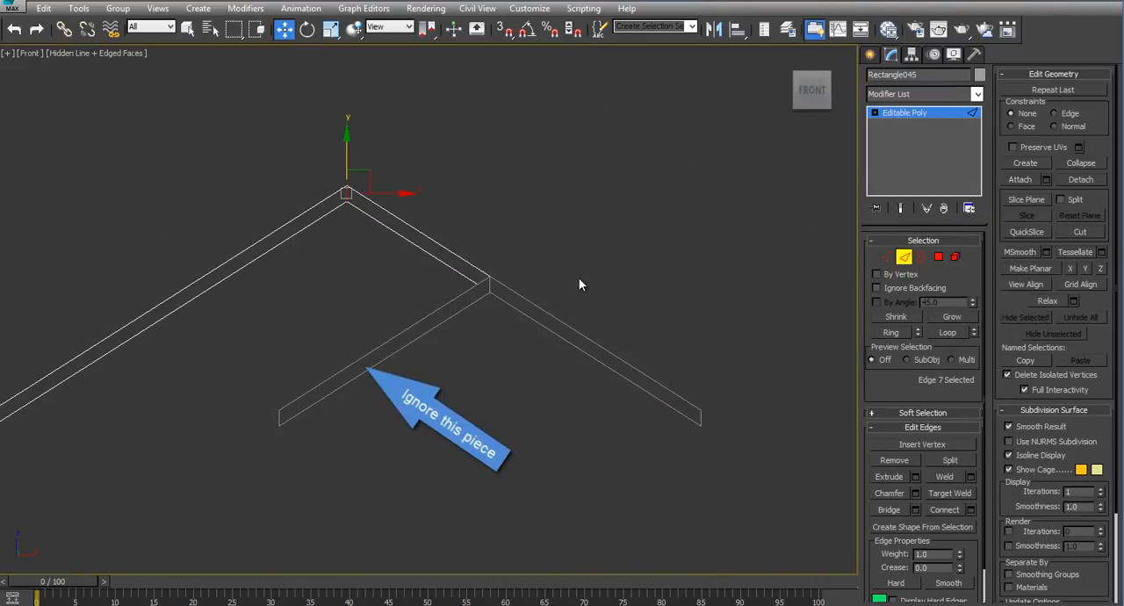
left_click_drag(579, 278, 690, 449)
left_click(970, 510)
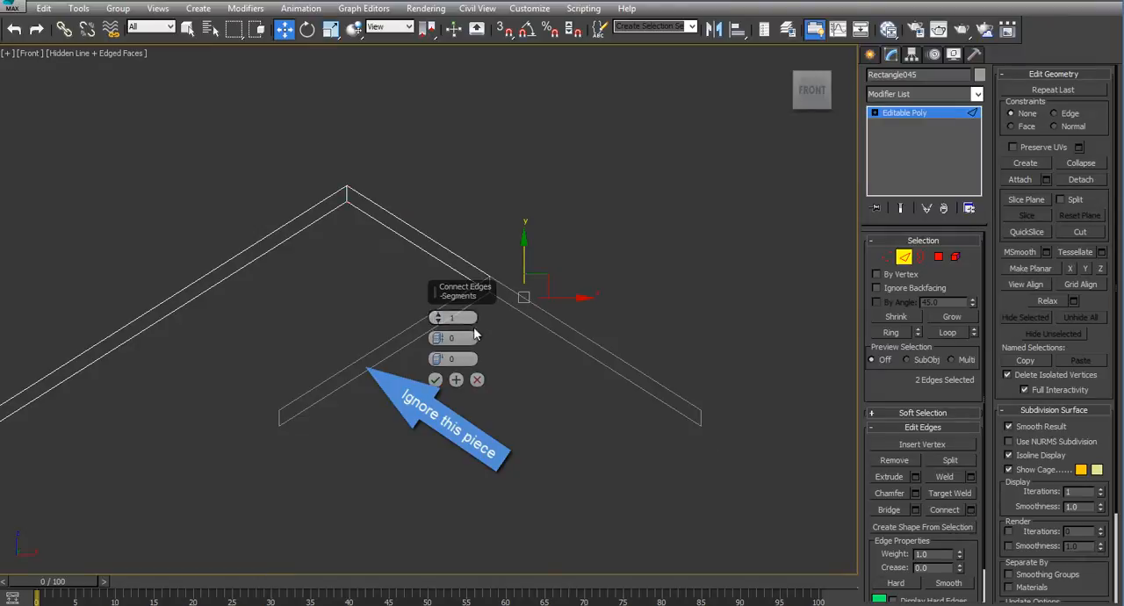
left_click_drag(458, 295, 376, 264)
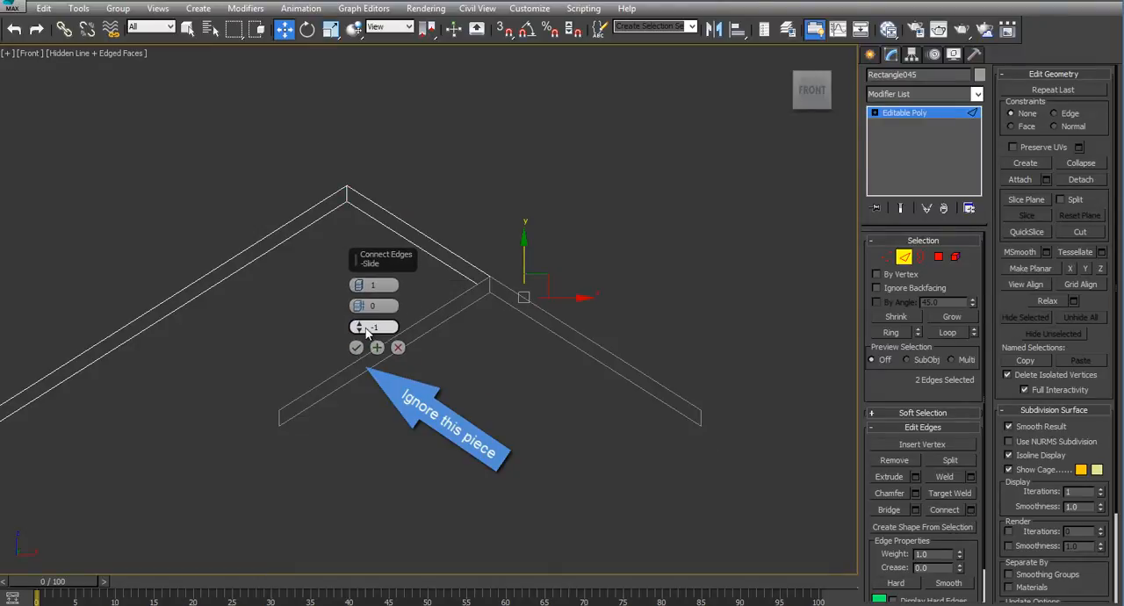
mouse_move(366, 330)
left_mouse_down()
mouse_move(366, 228)
mouse_move(375, 261)
left_mouse_up()
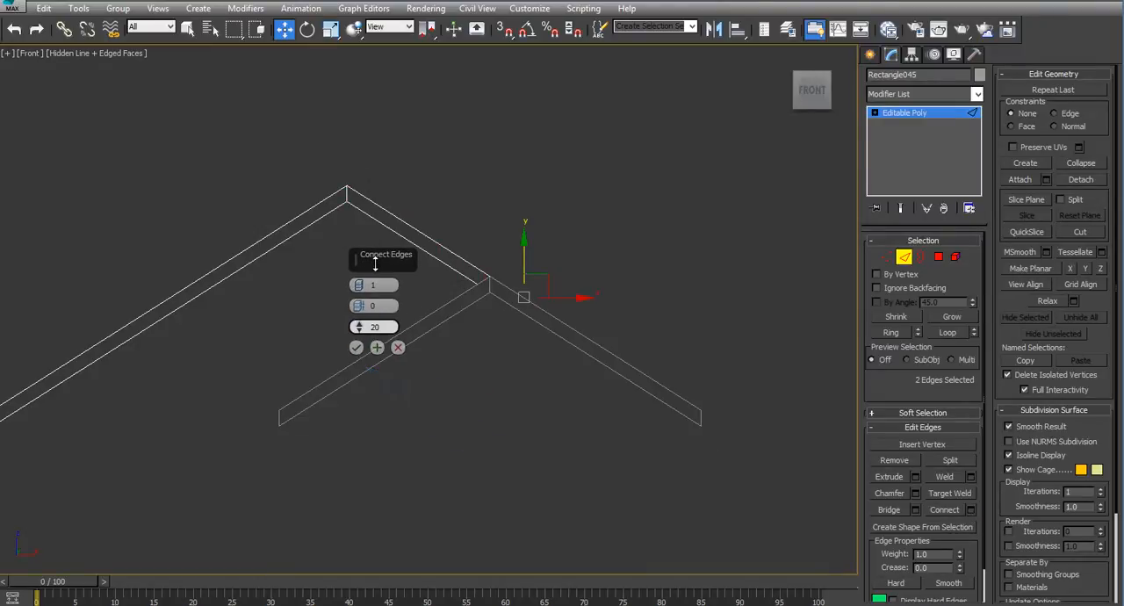
- Display the Front view as Wireframe and apply the connection with a slide of 19, aligned to the neighbouring gable's peak
left_click(89, 55)
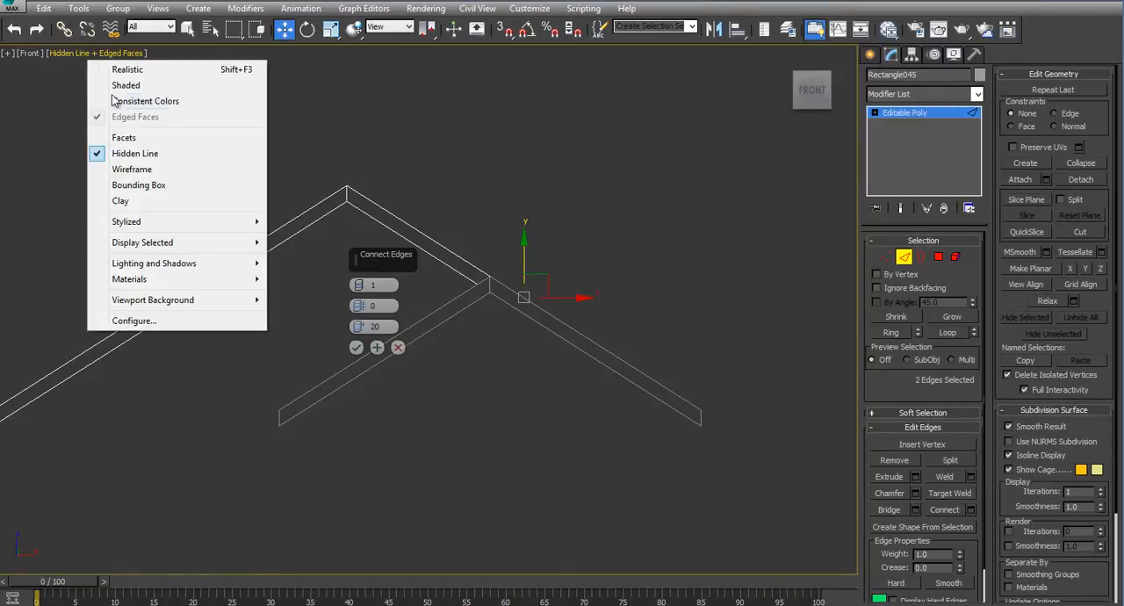
left_click(146, 166)
middle_click_drag(495, 300, 503, 318)
scroll(503, 318, "up", 4)
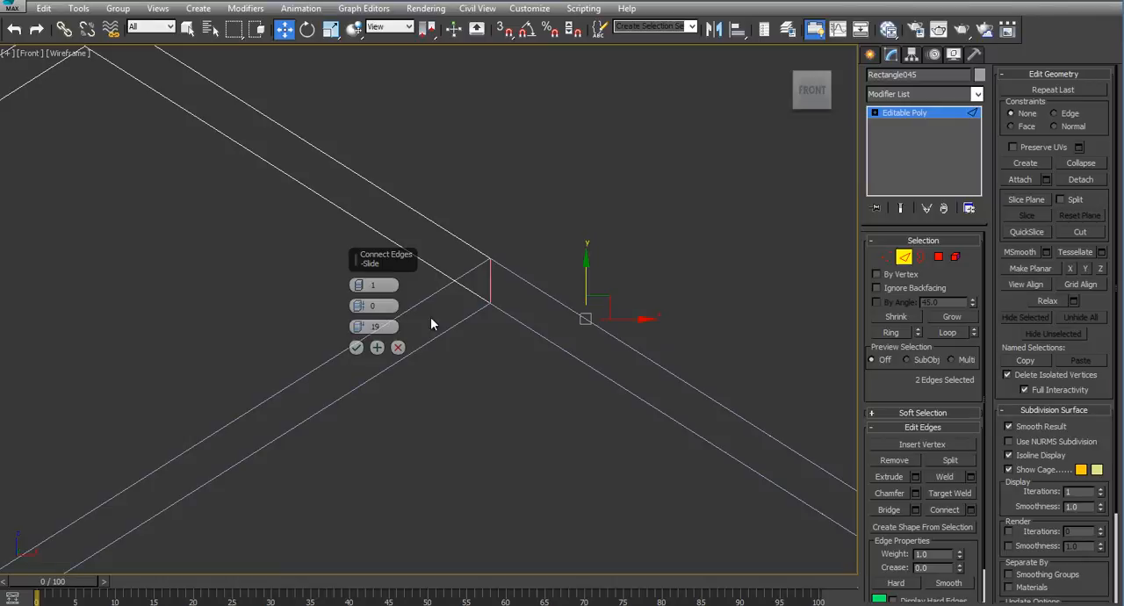
left_click(356, 347)
- Delete the two end vertices beyond the new edge to trim the board at the neighbouring gable's peak
middle_click_drag(735, 351, 564, 222)
scroll(654, 269, "down", 2)
left_click(888, 258)
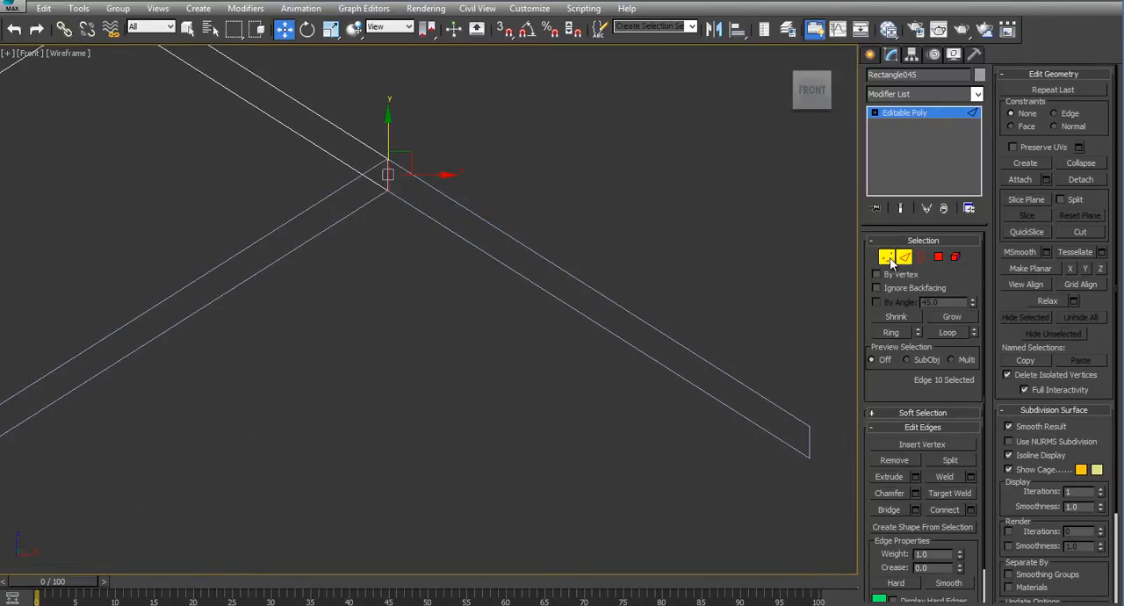
left_click_drag(797, 364, 849, 504)
left_click(702, 437)
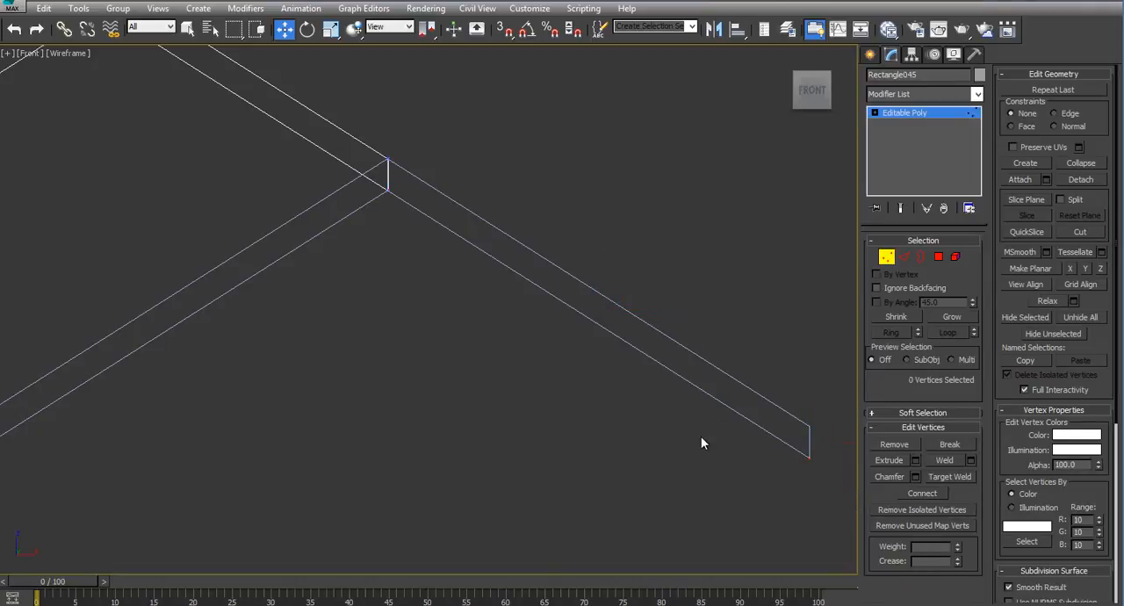
left_click(887, 257)
left_click(432, 276)
left_click(326, 158)
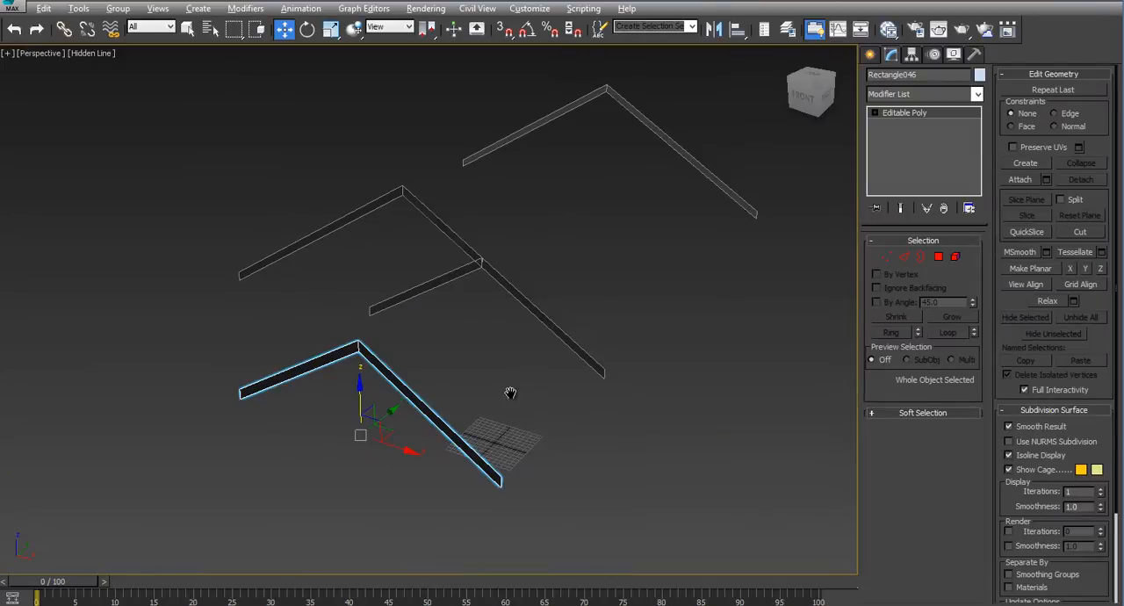
- Extrude both face polygons of the front gable board by 1" in the Perspective view
middle_click_drag(510, 393, 552, 358)
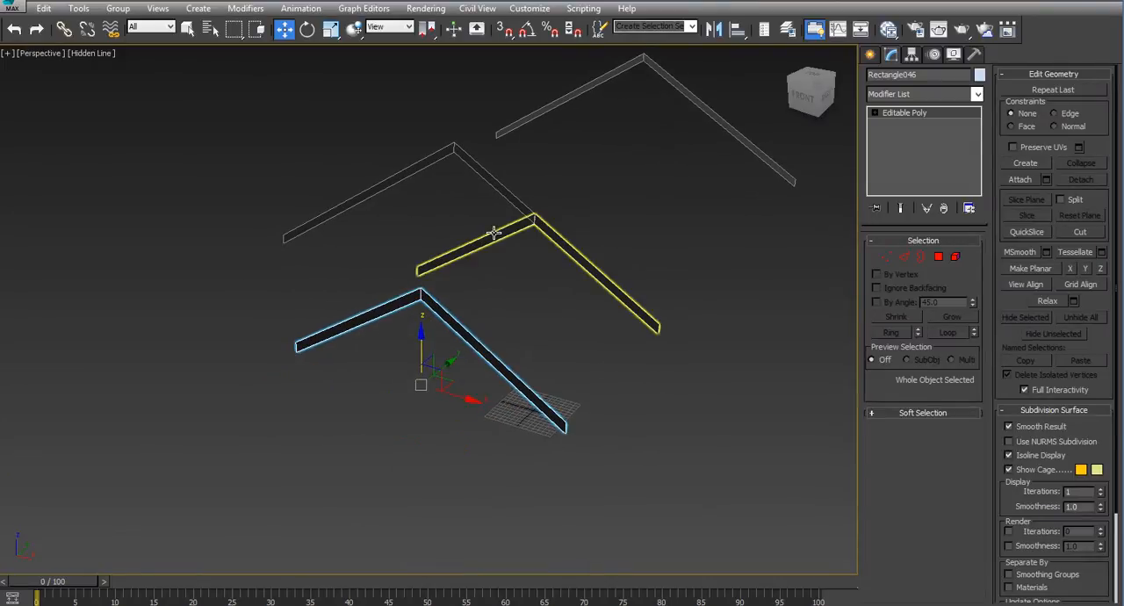
left_click(938, 256)
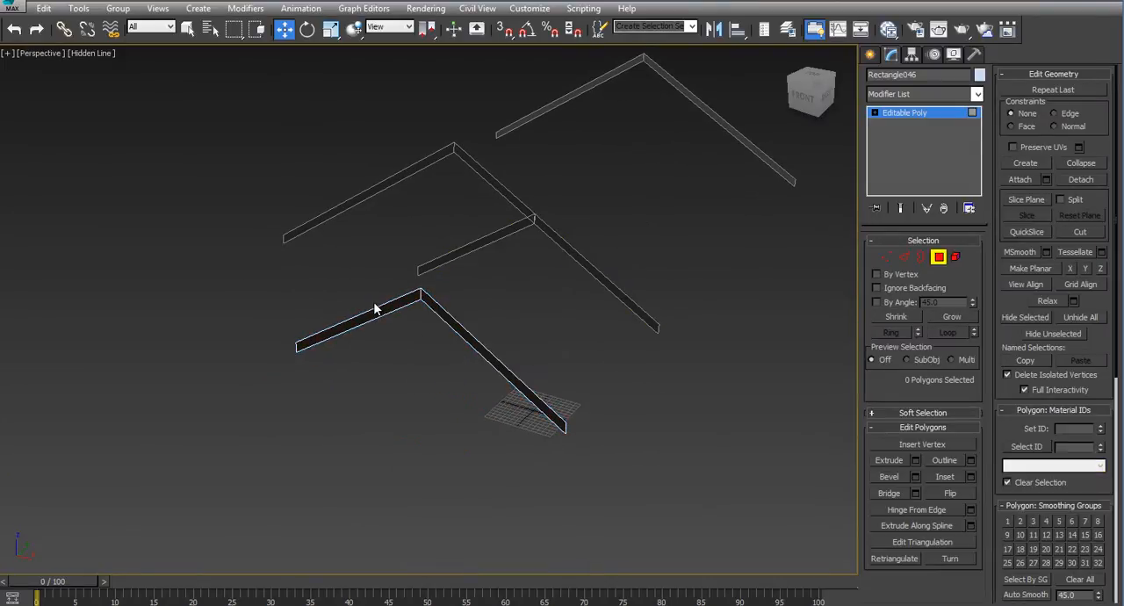
left_click(375, 309)
left_click(463, 365, "ctrl")
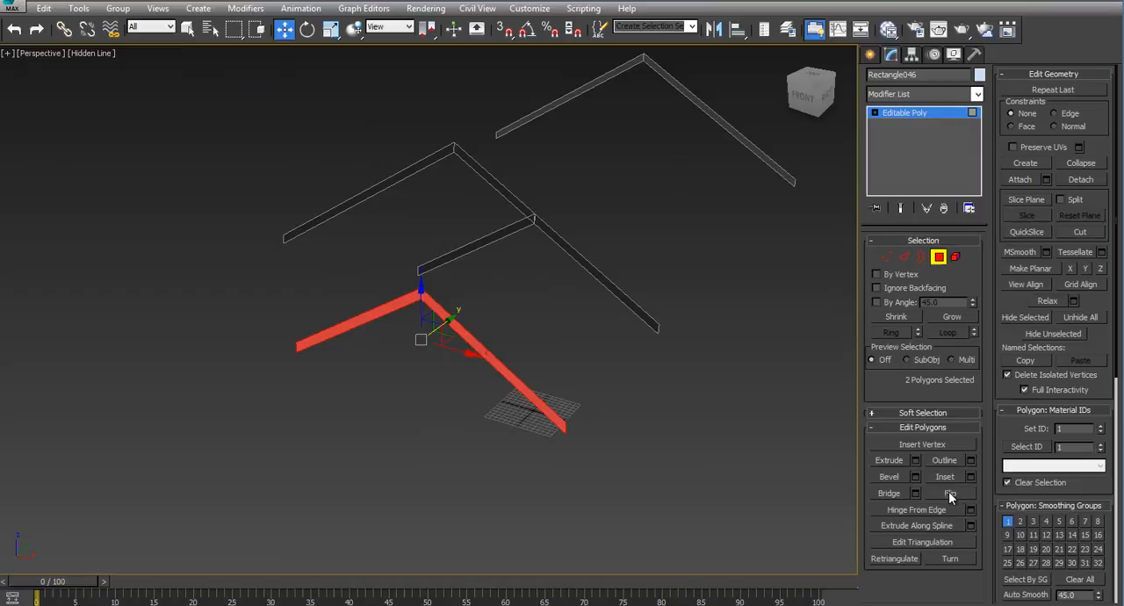
left_click(915, 461)
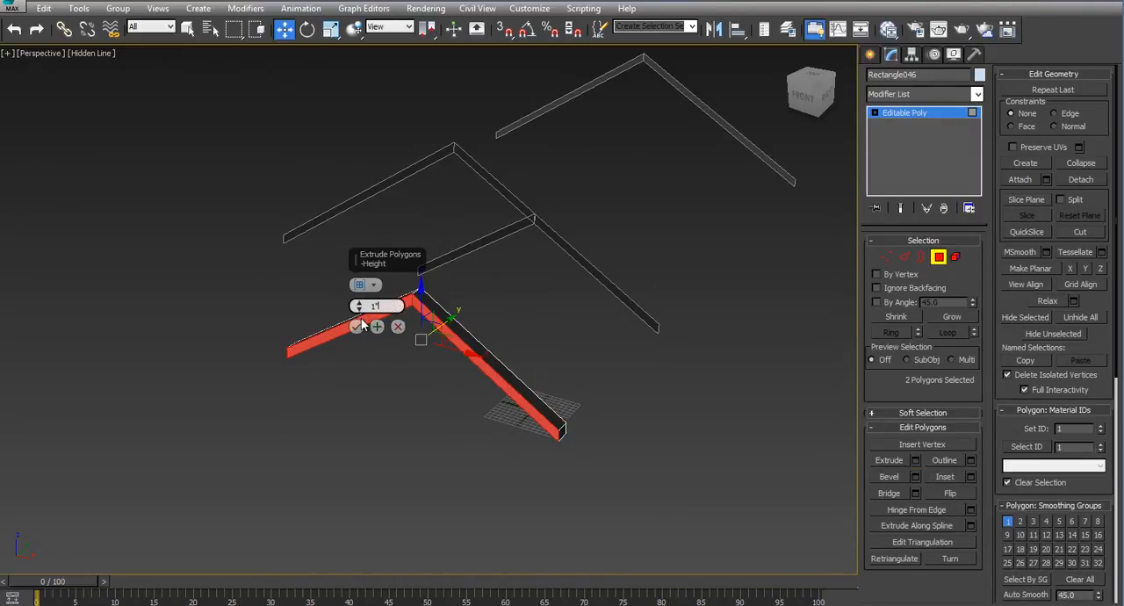
type("1")
key("Return")
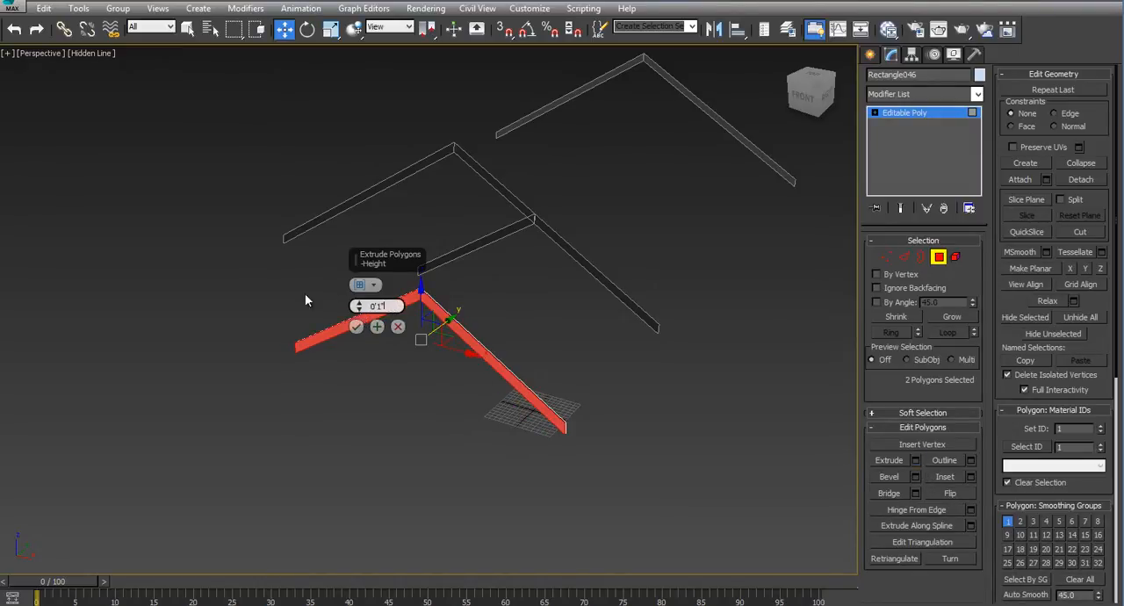
left_click(357, 327)
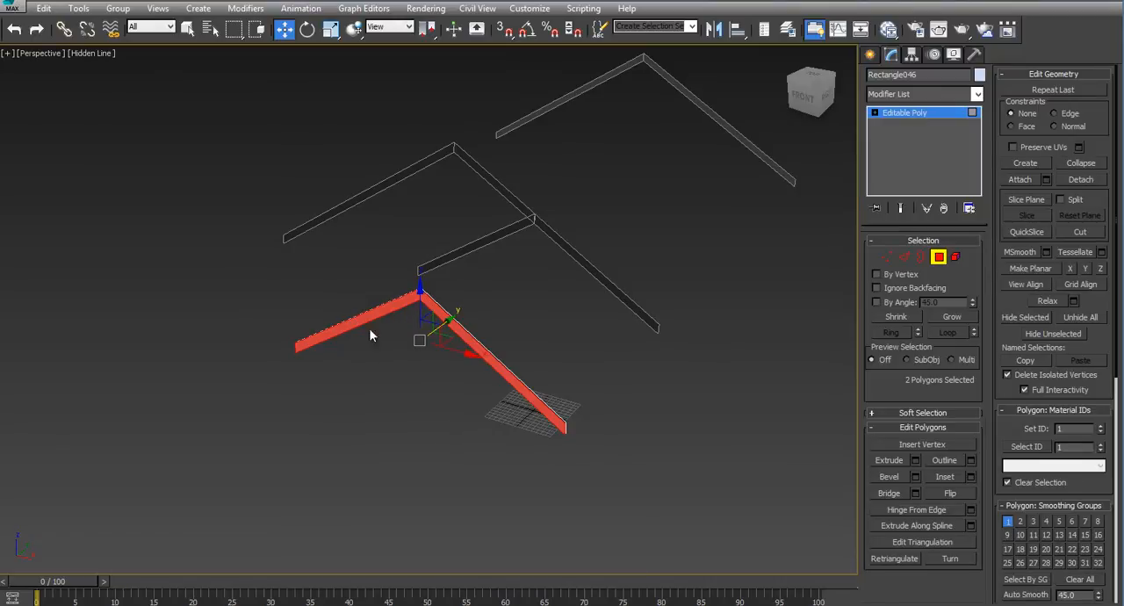
- Apply a Cap Holes modifier to the extruded front gable board
left_click(937, 256)
left_click(977, 94)
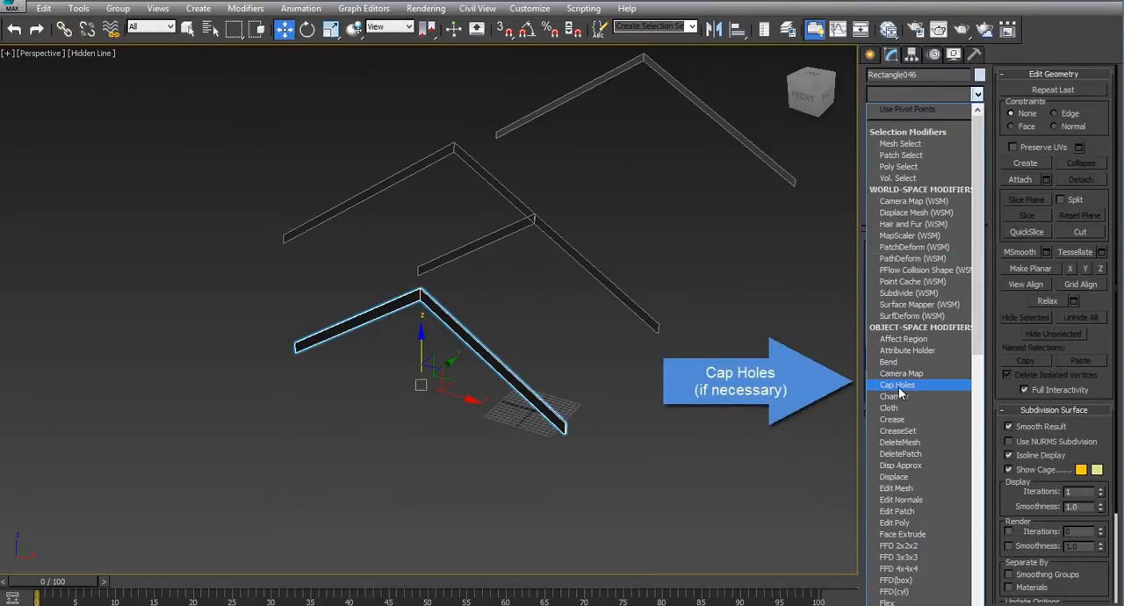
left_click(909, 377)
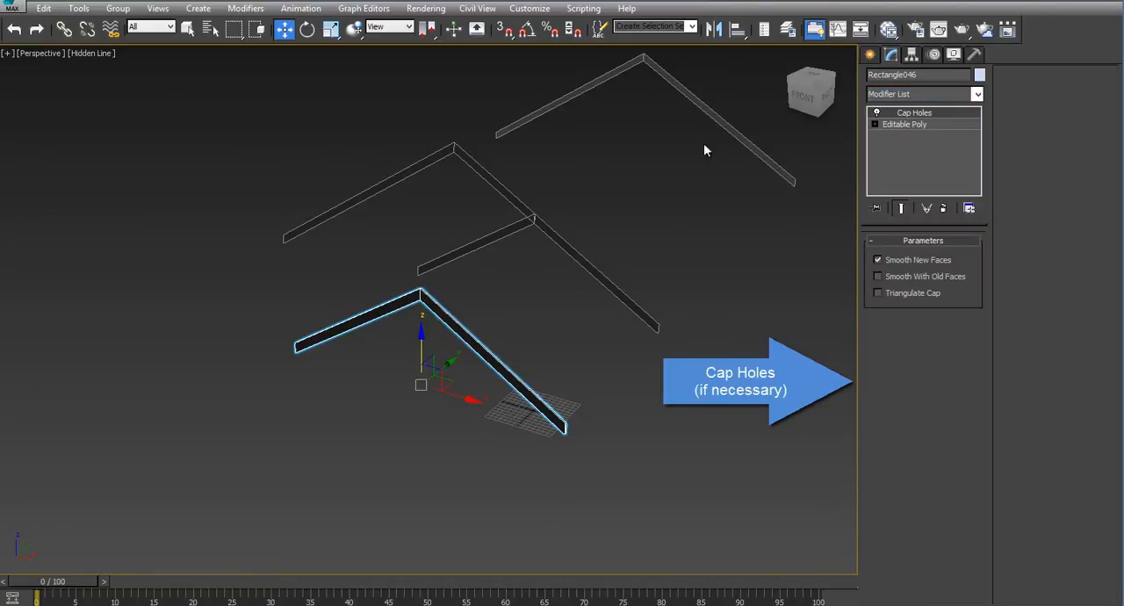
- Select the rear gable board and pick its face at polygon level for extrusion
left_click(693, 100)
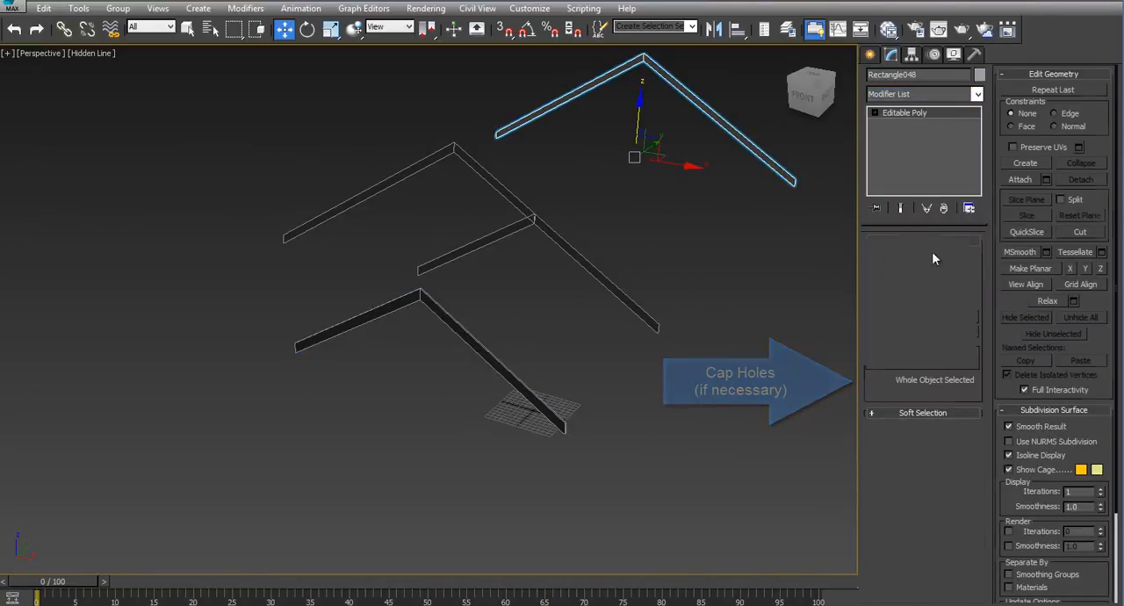
left_click(936, 256)
left_click(723, 131)
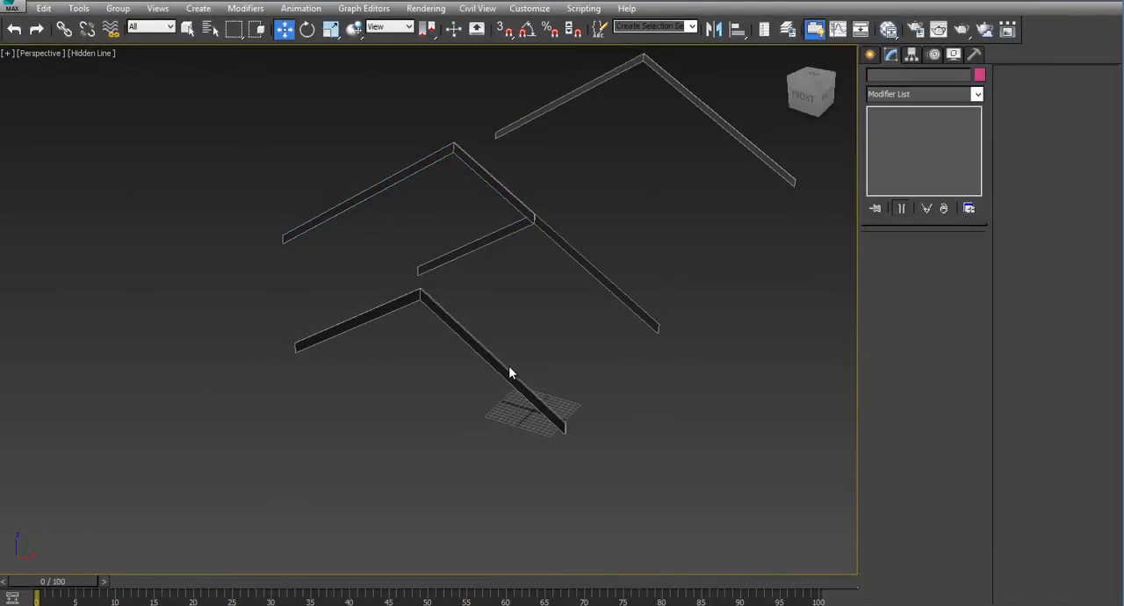
- Convert the front, rear and trimmed middle gable boards to Editable Poly one after another
left_click(508, 368)
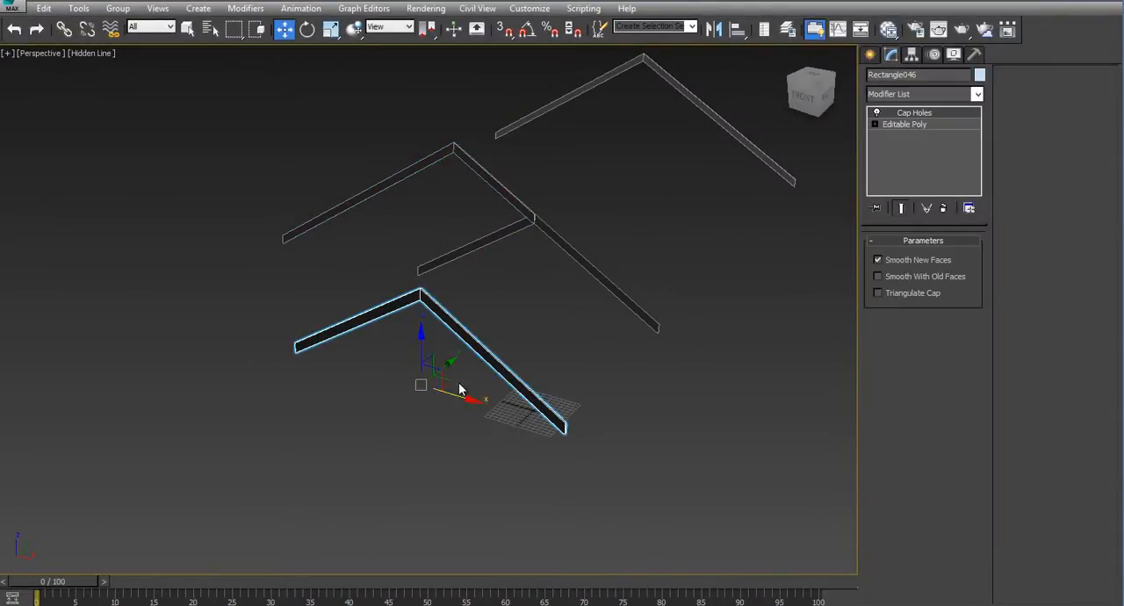
right_click(421, 385)
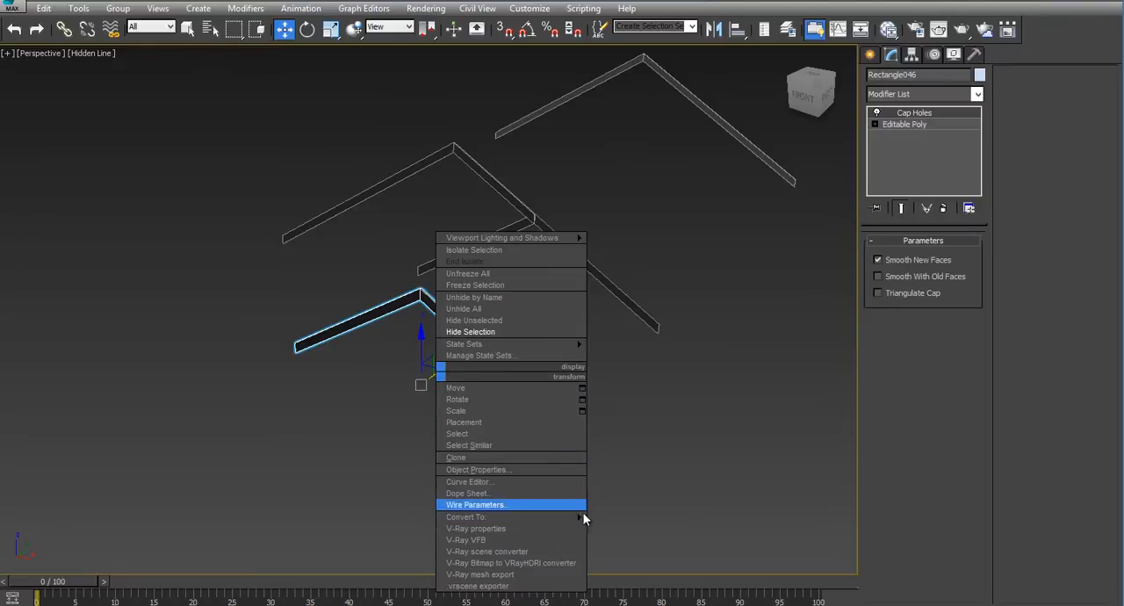
mouse_move(562, 516)
left_click(650, 528)
left_click(744, 138)
right_click(746, 138)
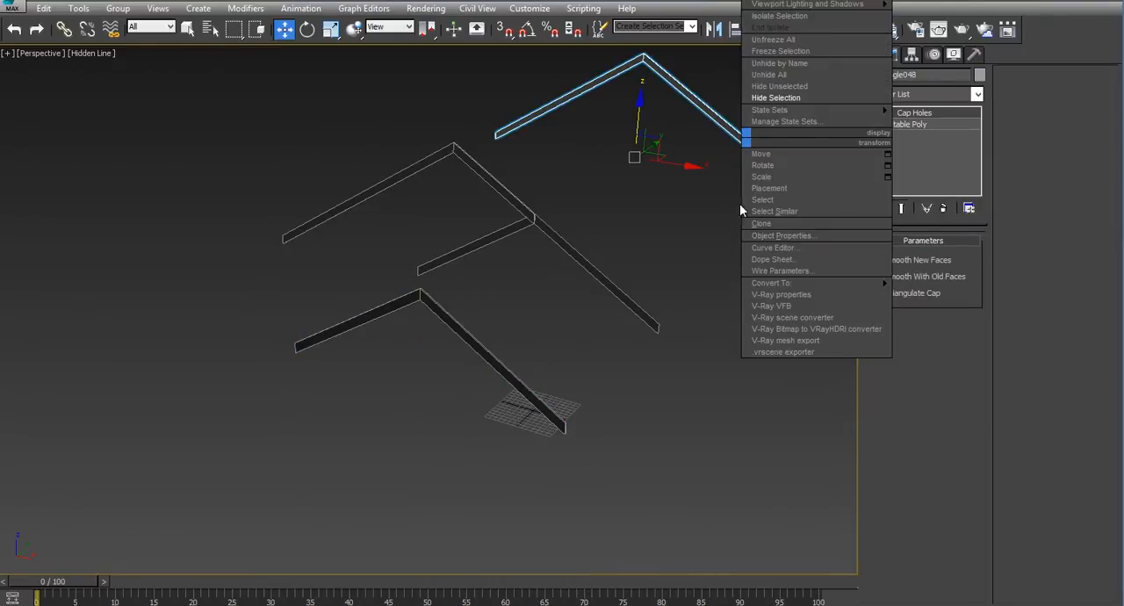
mouse_move(816, 283)
left_click(966, 294)
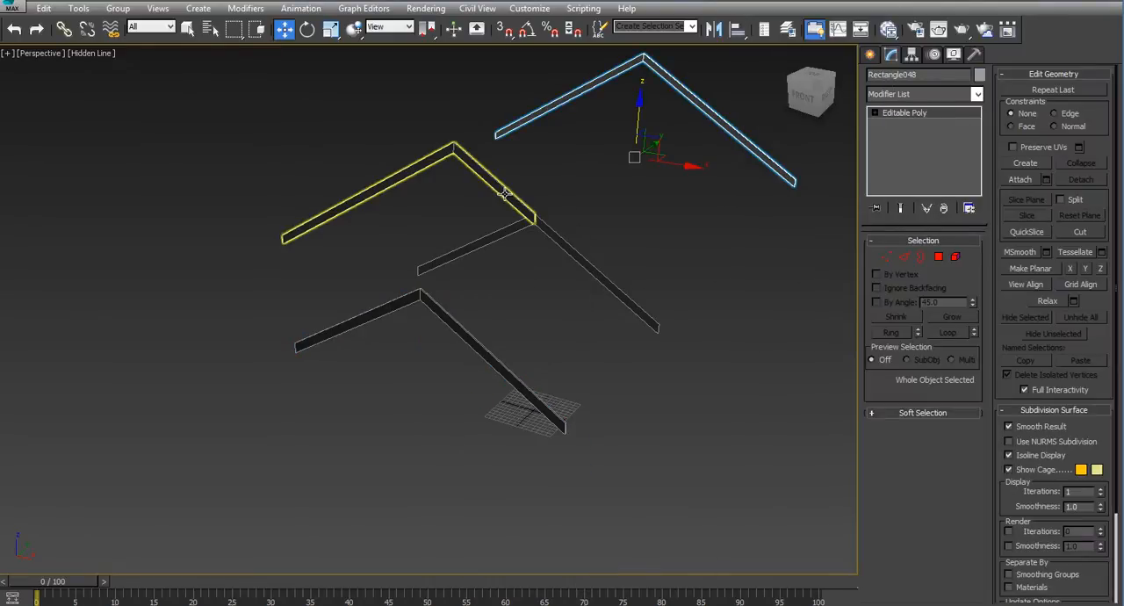
left_click(505, 189)
right_click(505, 189)
mouse_move(571, 334)
left_click(702, 344)
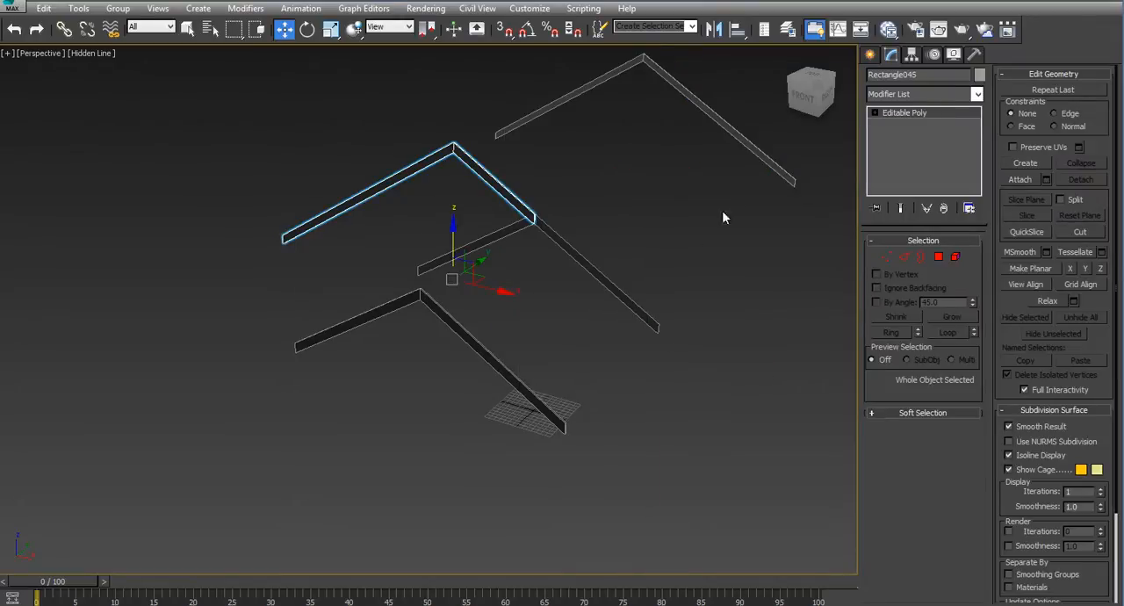
left_click(816, 240)
- Attach the trimmed middle board and the front gable board to the rear gable board as one object
left_click(788, 188)
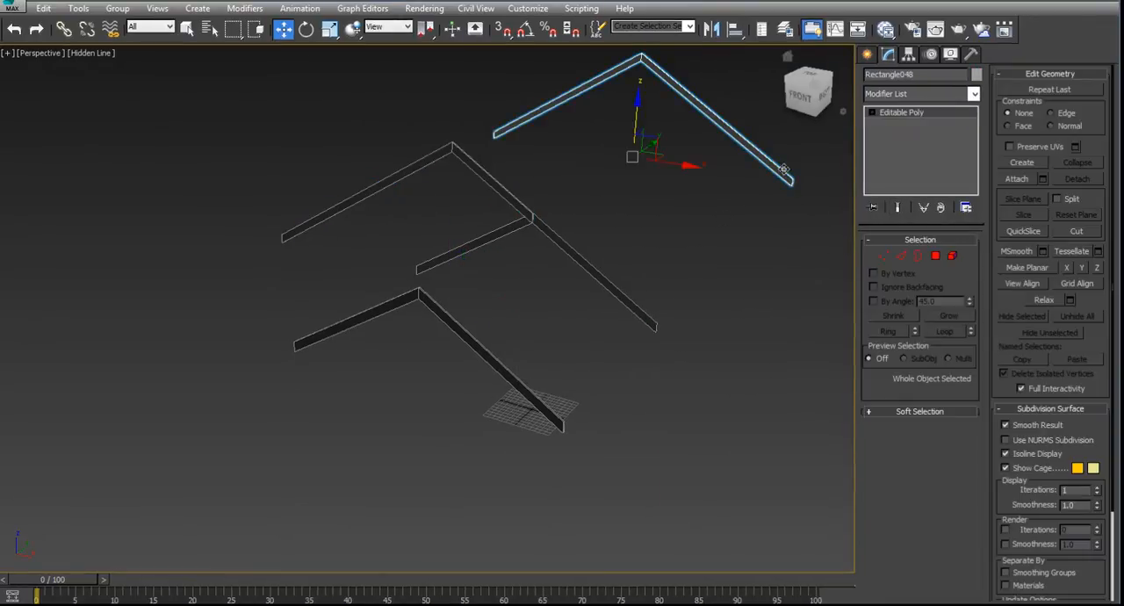
left_click(1016, 180)
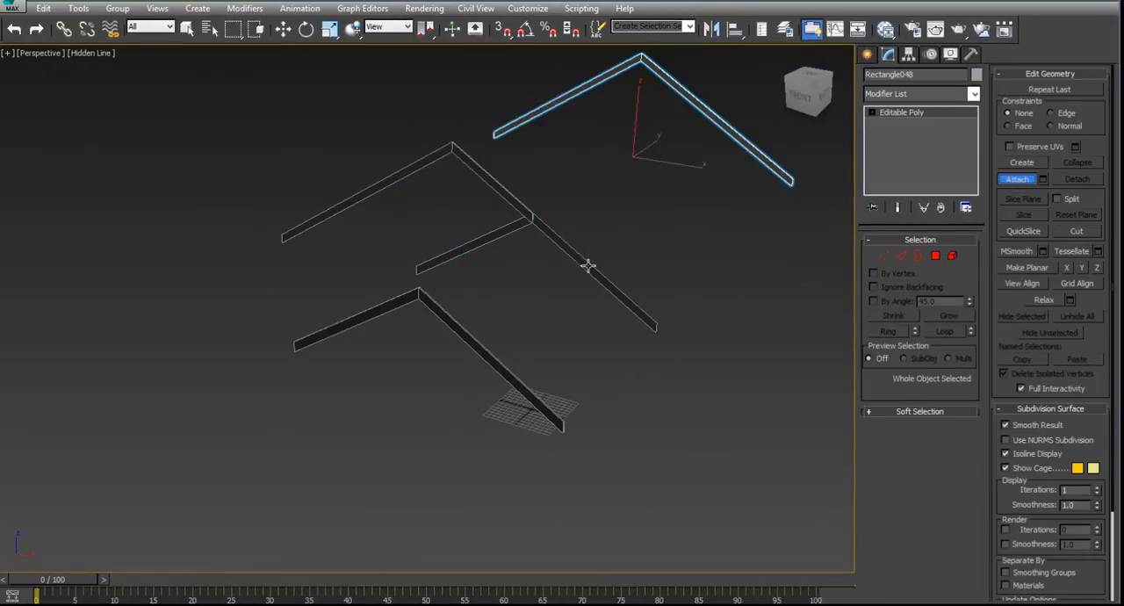
left_click(506, 188)
left_click(485, 350)
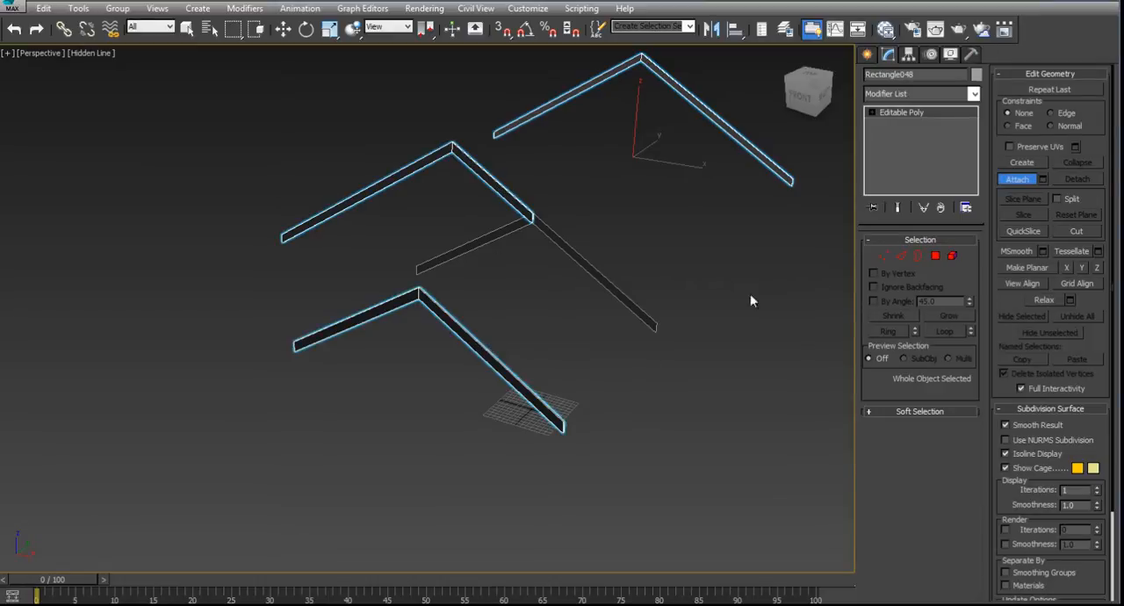
left_click(1021, 182)
left_click(801, 277)
- Connect the four long edges of the front gable board's right slope with one segment, slid close to its lower end
left_click(766, 165)
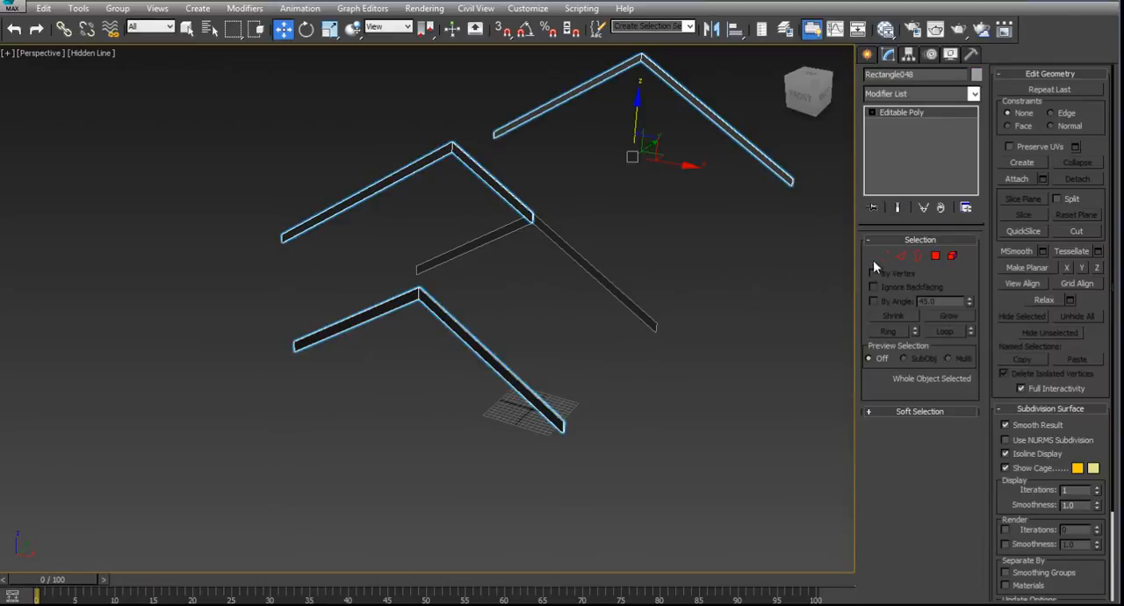
left_click(900, 261)
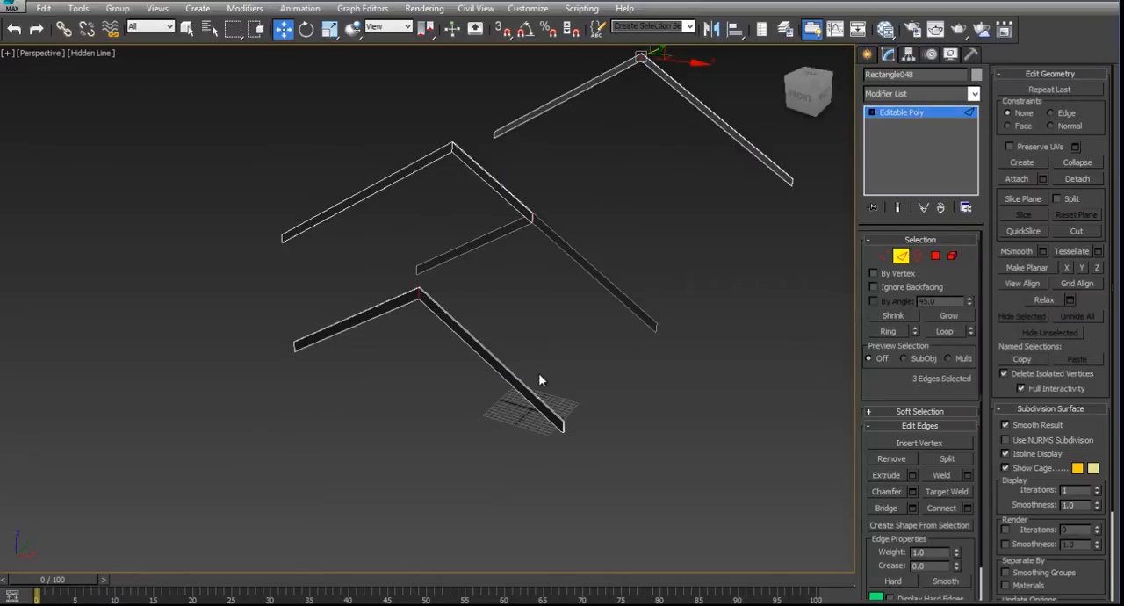
key("alt+w")
left_click(670, 486)
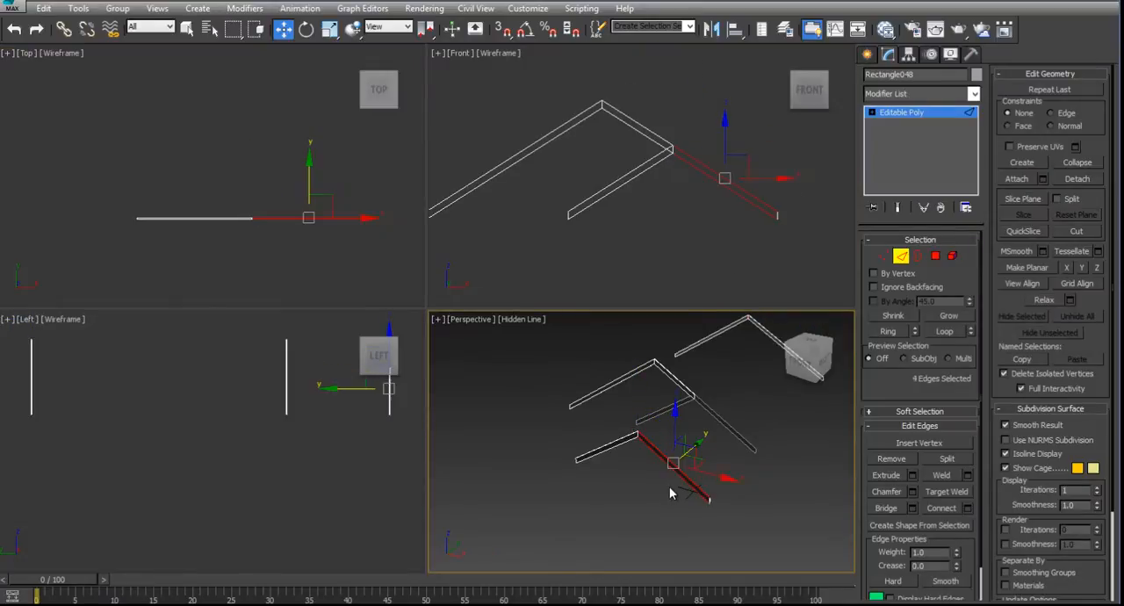
left_click(968, 509)
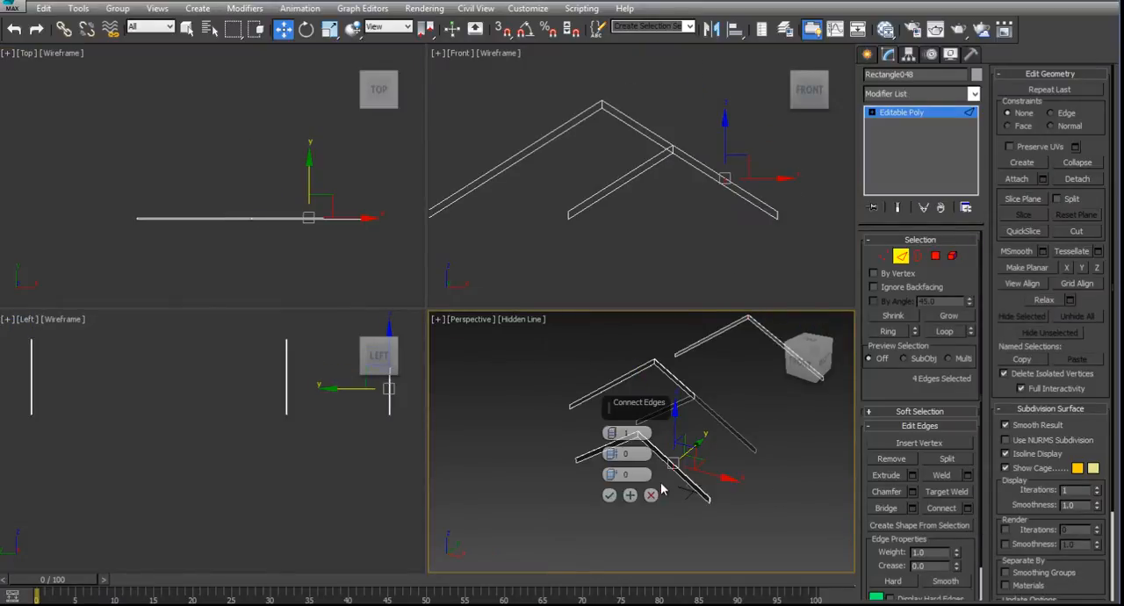
right_click(694, 257)
key("alt+w")
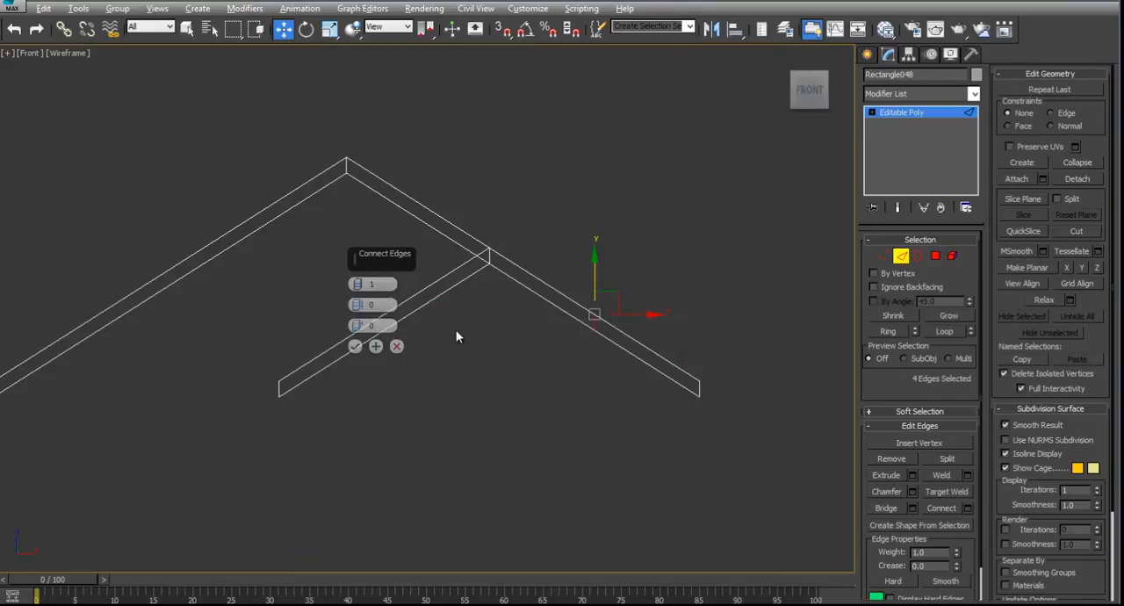
left_click_drag(359, 326, 416, 533)
left_click_drag(359, 327, 377, 381)
left_click(355, 347)
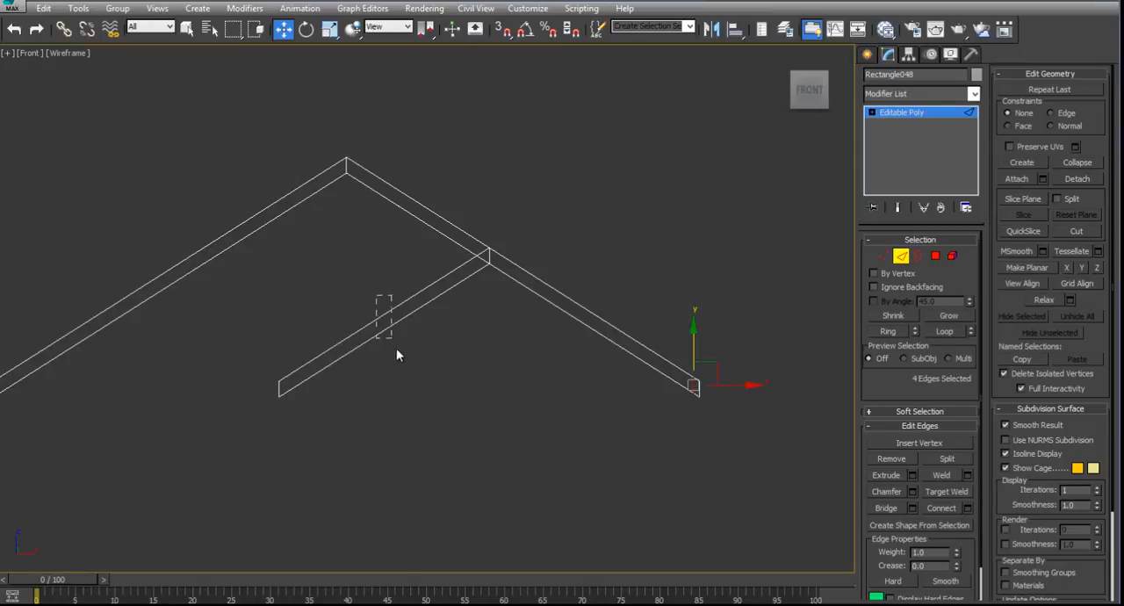
- Connect the front gable board's left-slope edges with one segment at slide -94, near the lower end
left_click_drag(396, 348, 397, 349)
left_click(968, 509)
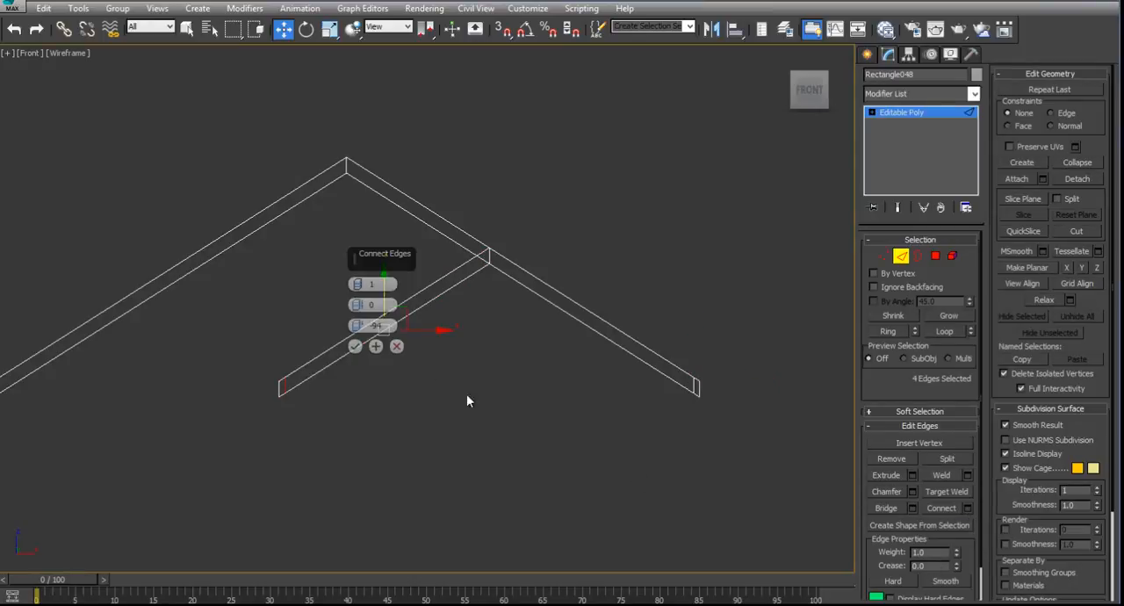
left_click(354, 347)
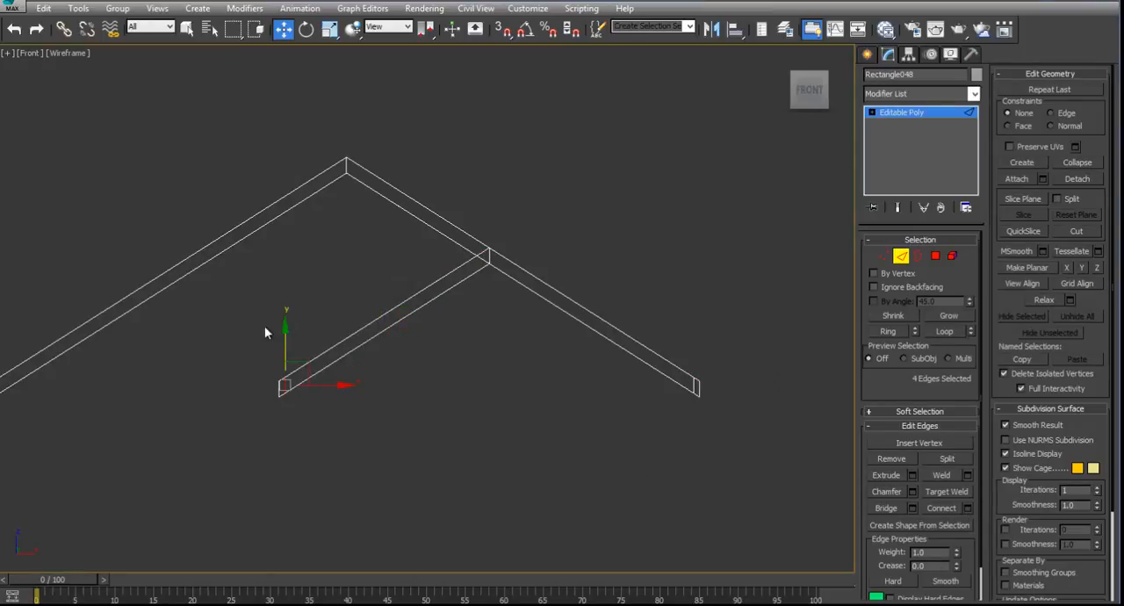
- Connect the left-slope edges of the rear and middle gable boards with one segment at slide -97
left_click_drag(205, 308, 205, 307)
middle_click_drag(244, 290, 327, 295)
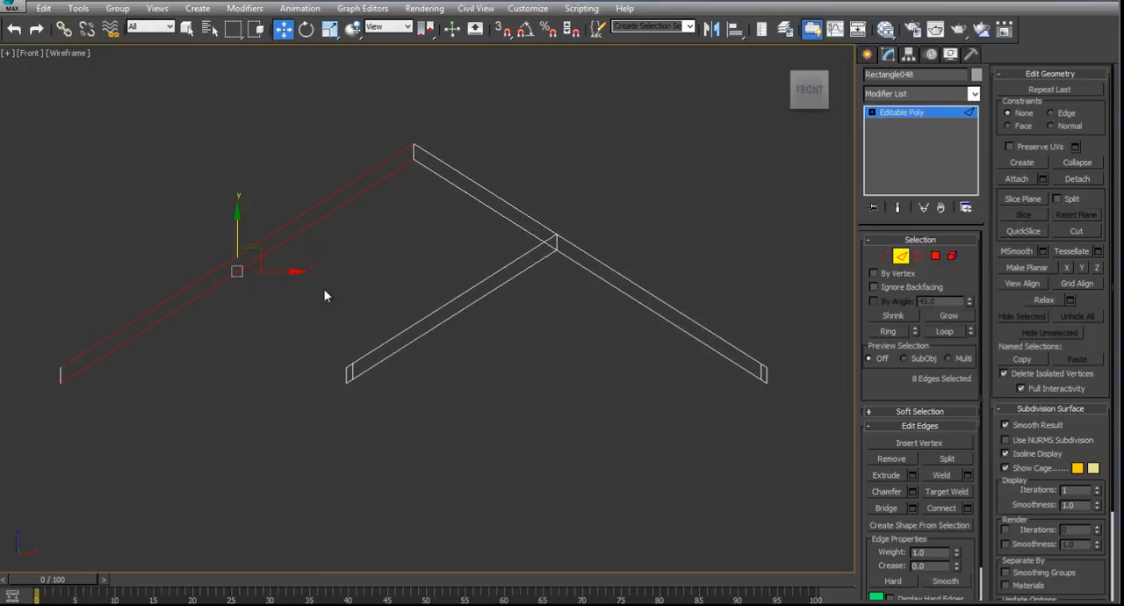
left_click(967, 509)
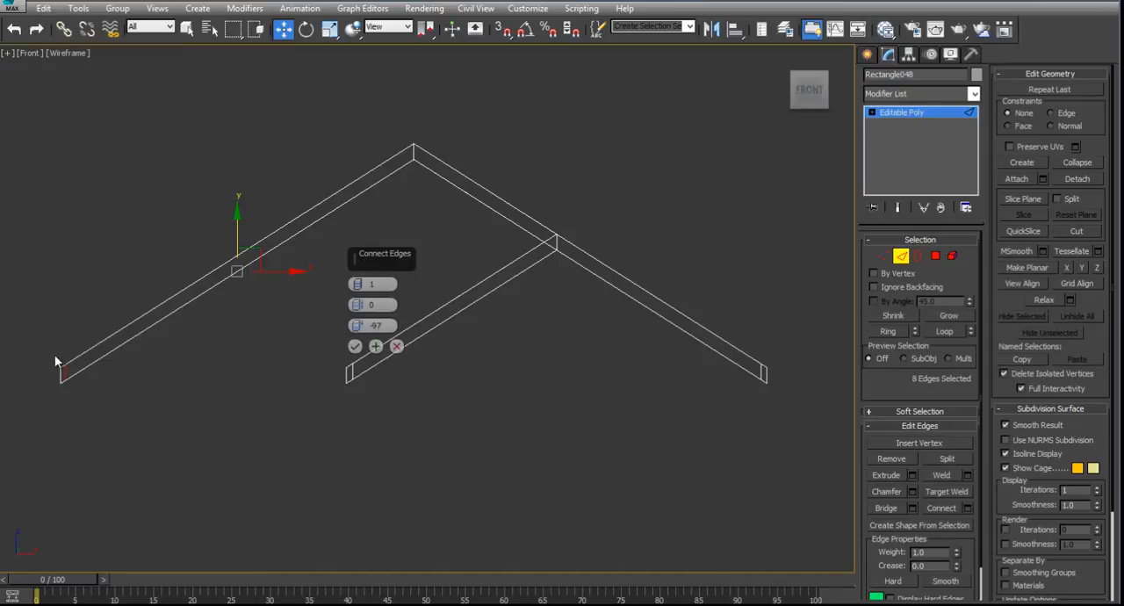
left_click(355, 347)
key("alt+w")
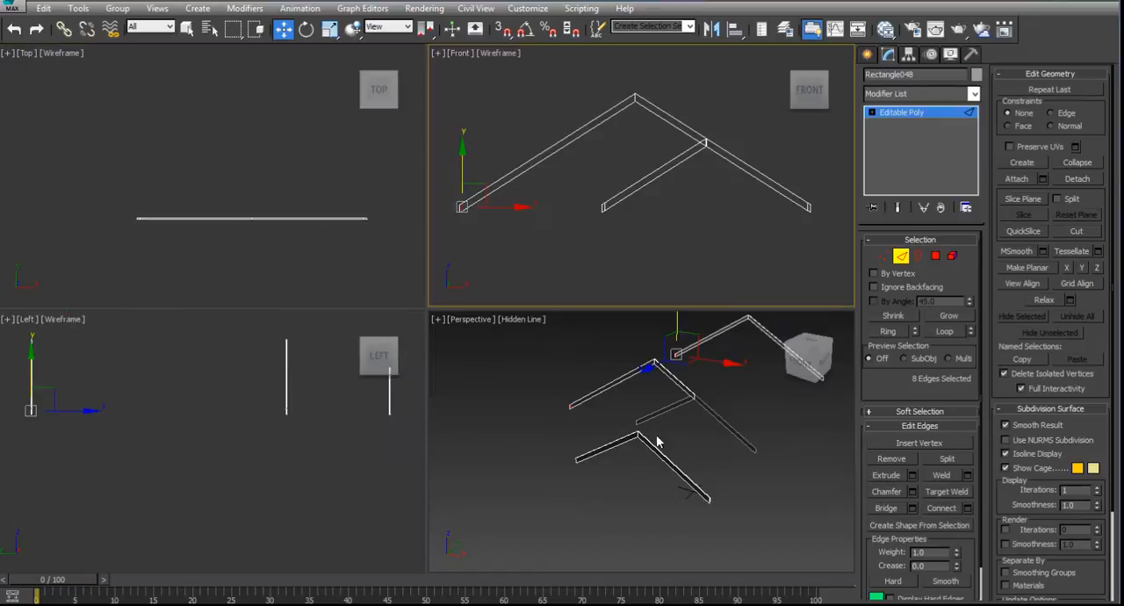
- Connect the rear gable board's four right-slope edges with one segment at slide -97, near the lower end
left_click(776, 348)
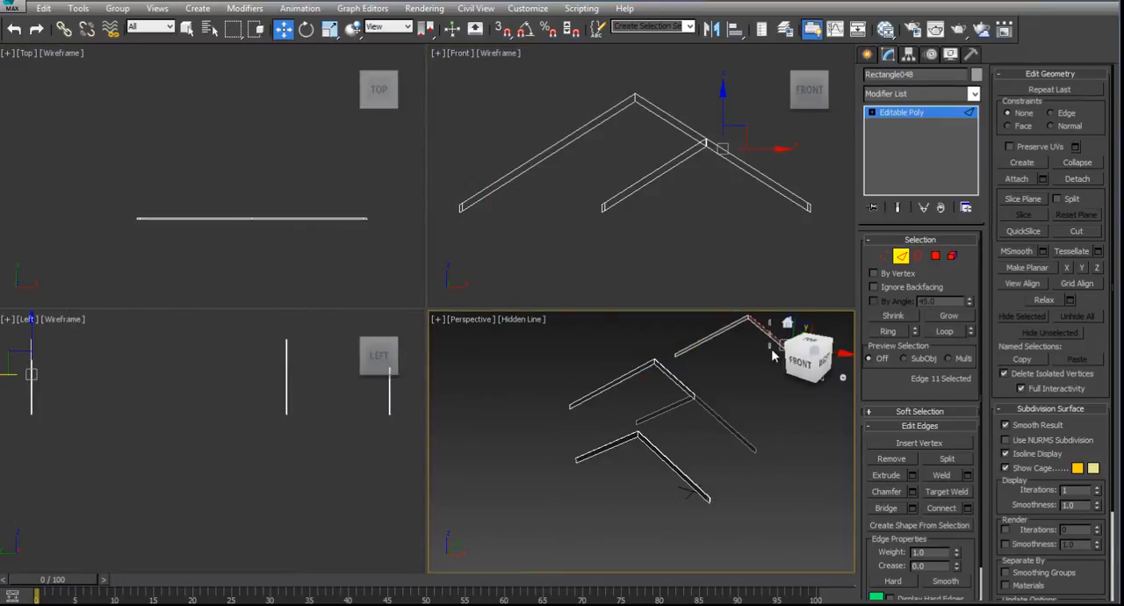
key("alt+r")
middle_click_drag(767, 369, 721, 385)
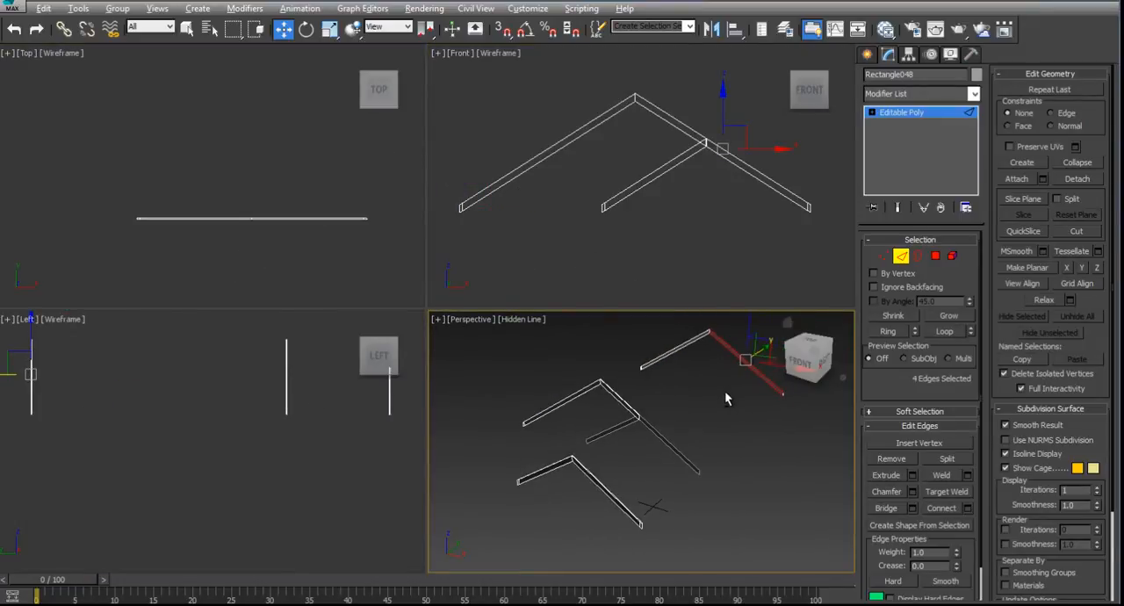
key("alt+w")
scroll(693, 328, "up", 6)
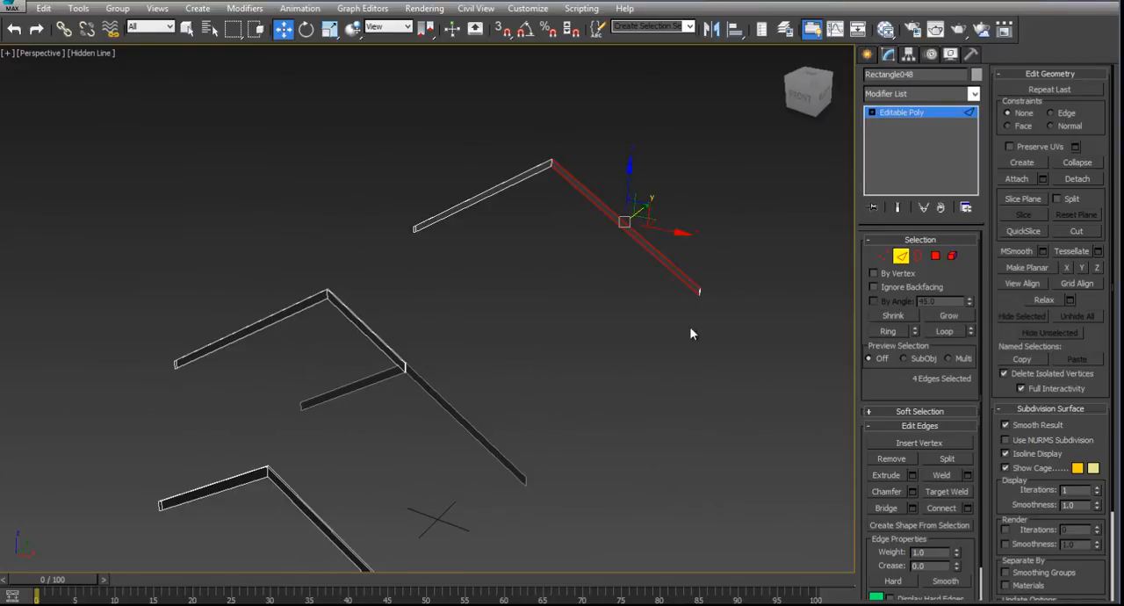
left_click(968, 509)
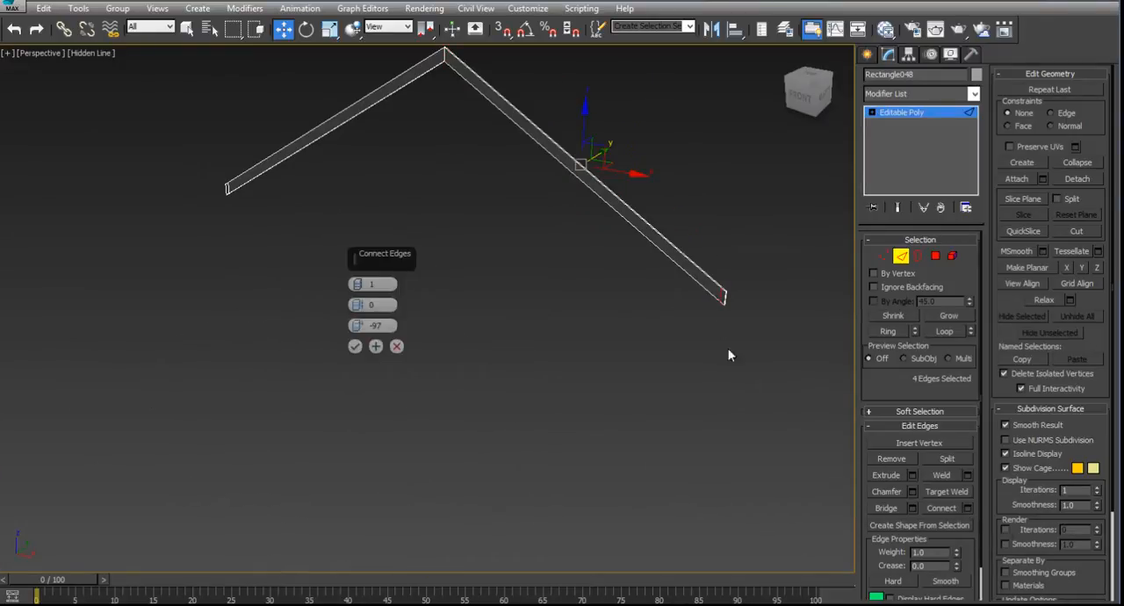
left_click(354, 347)
- Switch to polygon level and check the small end face at the rear gable board's lower right end
left_click(341, 192)
left_click(935, 257)
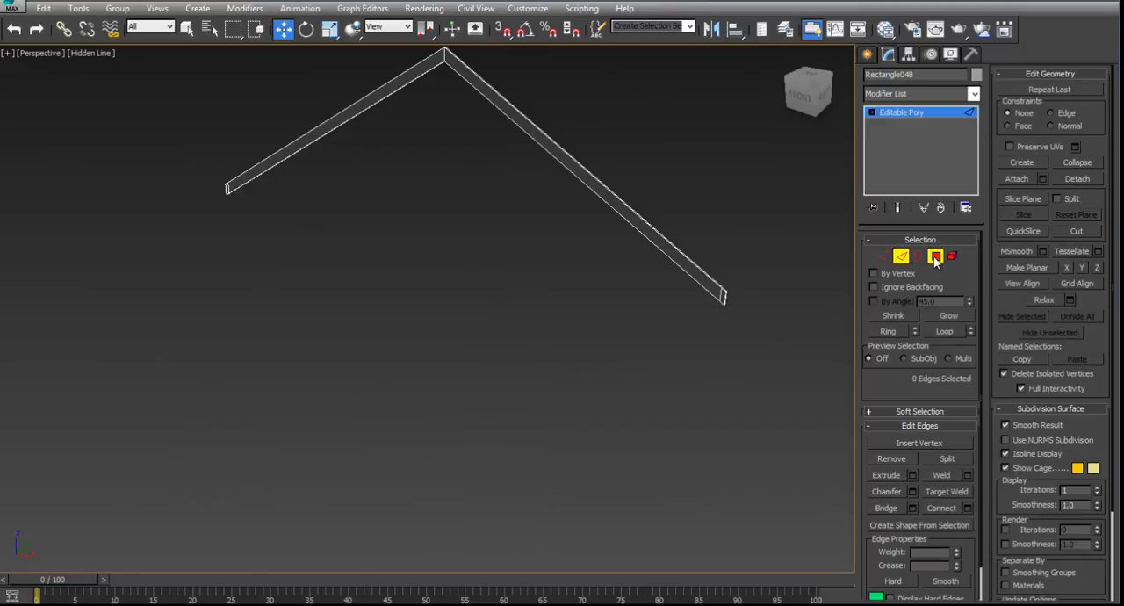
left_click(735, 305)
left_click(724, 298)
left_click(667, 367)
scroll(667, 366, "down", 6)
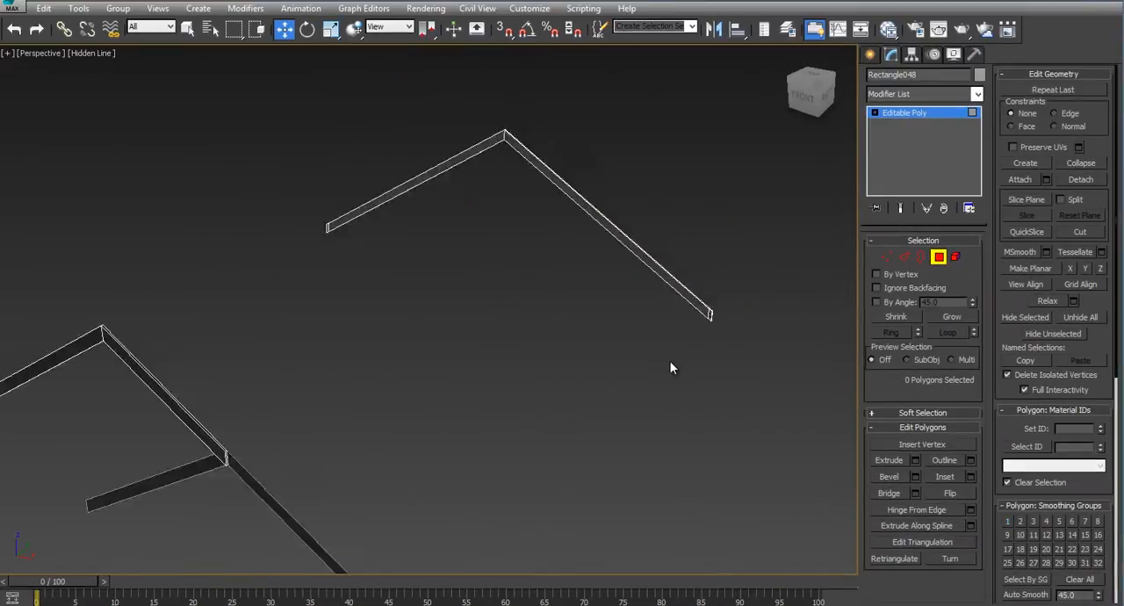
scroll(597, 359, "up", 3)
middle_click_drag(581, 363, 568, 316)
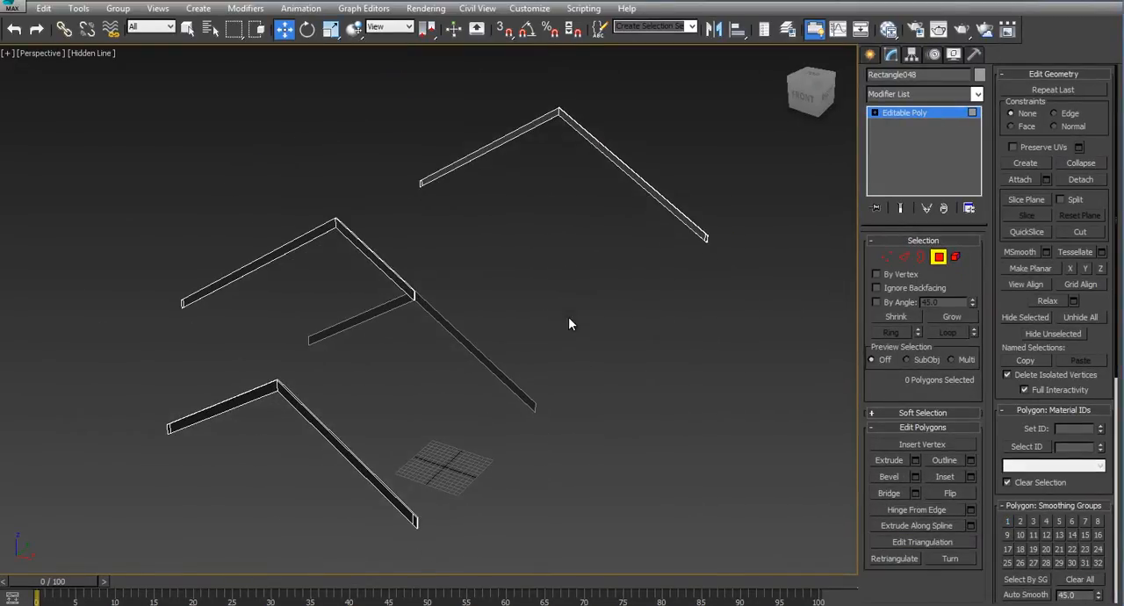
scroll(564, 321, "up", 3)
scroll(564, 325, "down", 3)
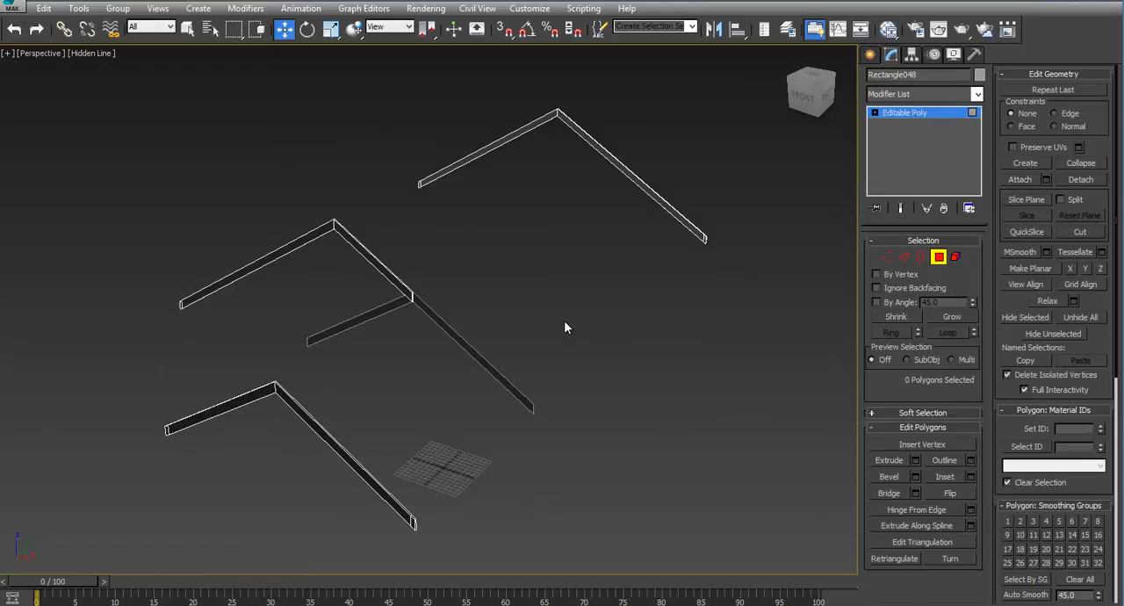
- Bridge the small face at the rear board's lower right end to the matching face on the front board
left_click(890, 493)
scroll(710, 263, "up", 5)
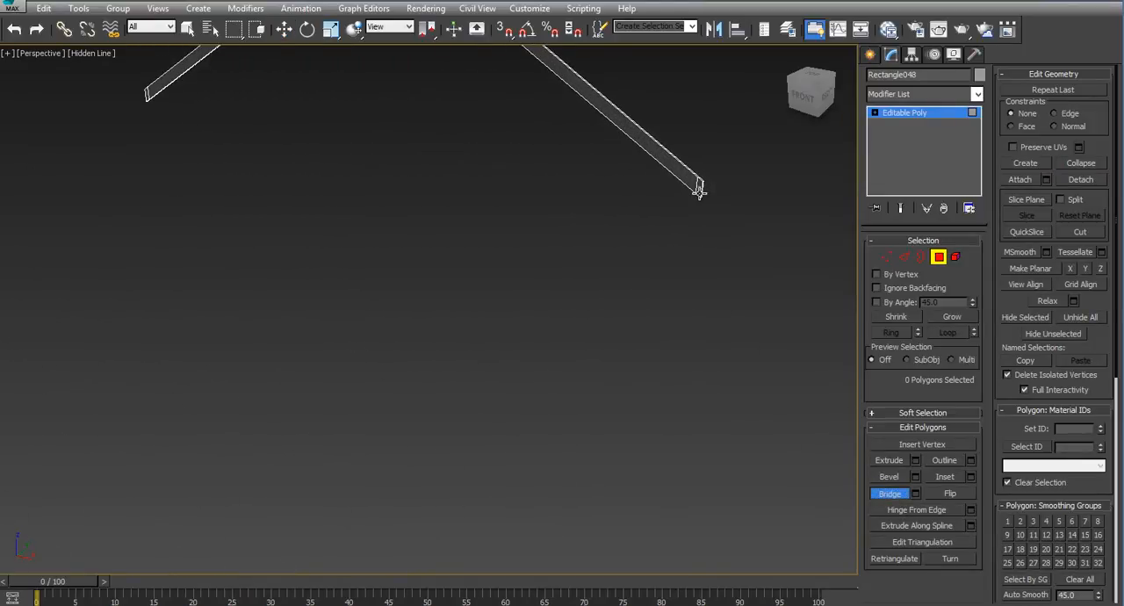
scroll(569, 343, "down", 8)
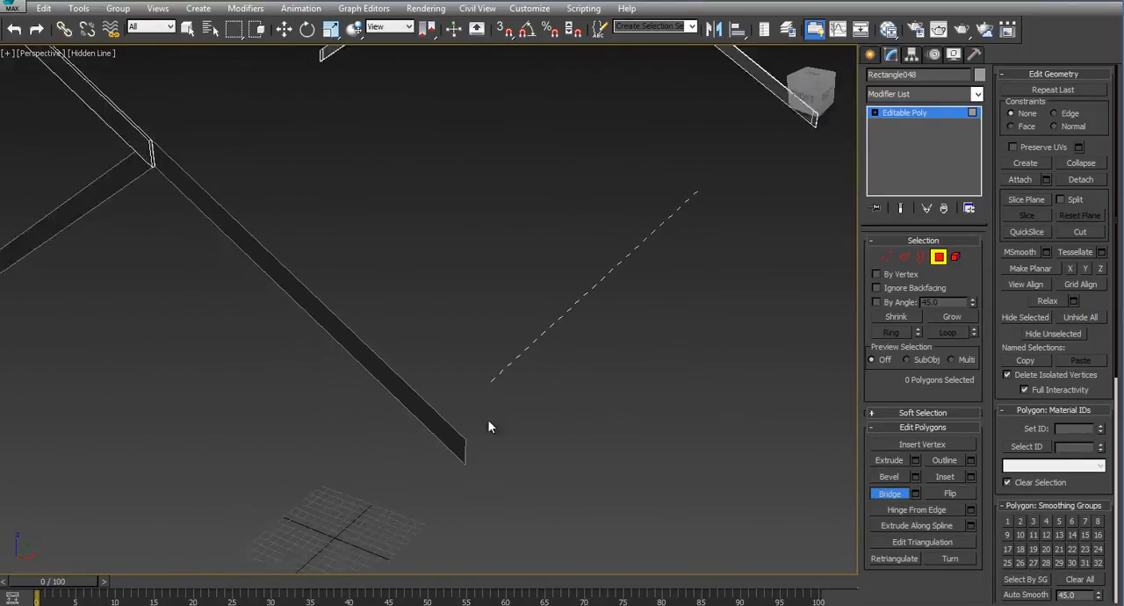
middle_click_drag(352, 419, 518, 334)
left_click_drag(517, 331, 450, 349, "alt")
middle_click_drag(395, 198, 544, 406, "alt")
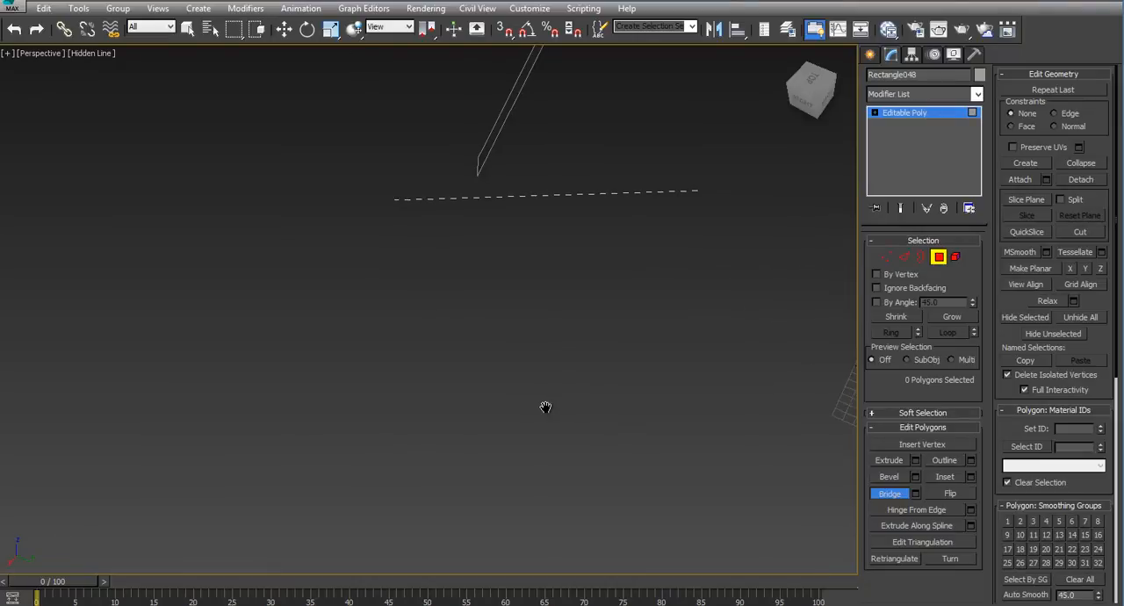
middle_click_drag(413, 215, 439, 368, "alt")
scroll(325, 257, "up", 3)
left_click(323, 254)
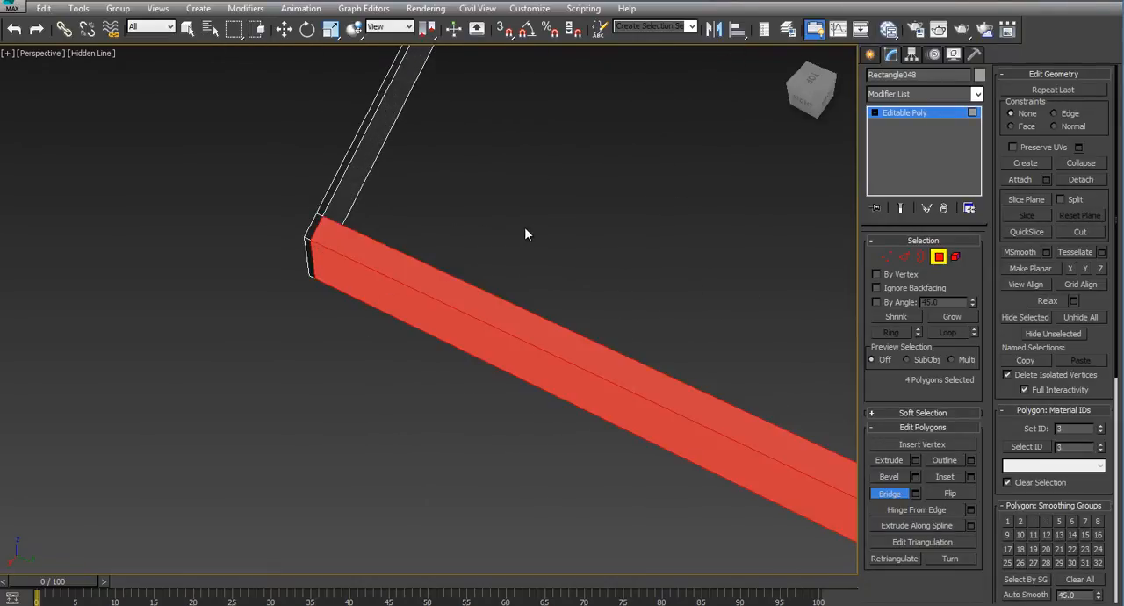
- Bridge the small lower-left end faces of the middle and rear gable boards to form the left eave board
scroll(534, 393, "down", 3)
middle_click_drag(419, 269, 220, 314)
scroll(219, 314, "up", 3)
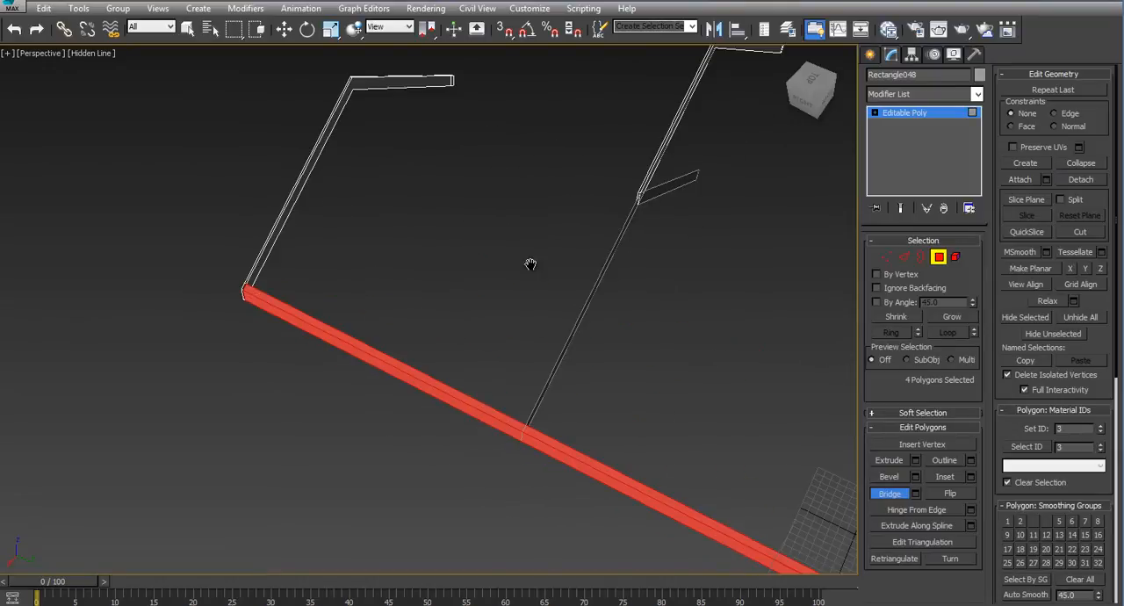
middle_click_drag(530, 263, 413, 337)
middle_click_drag(639, 246, 494, 339)
scroll(447, 235, "up", 3)
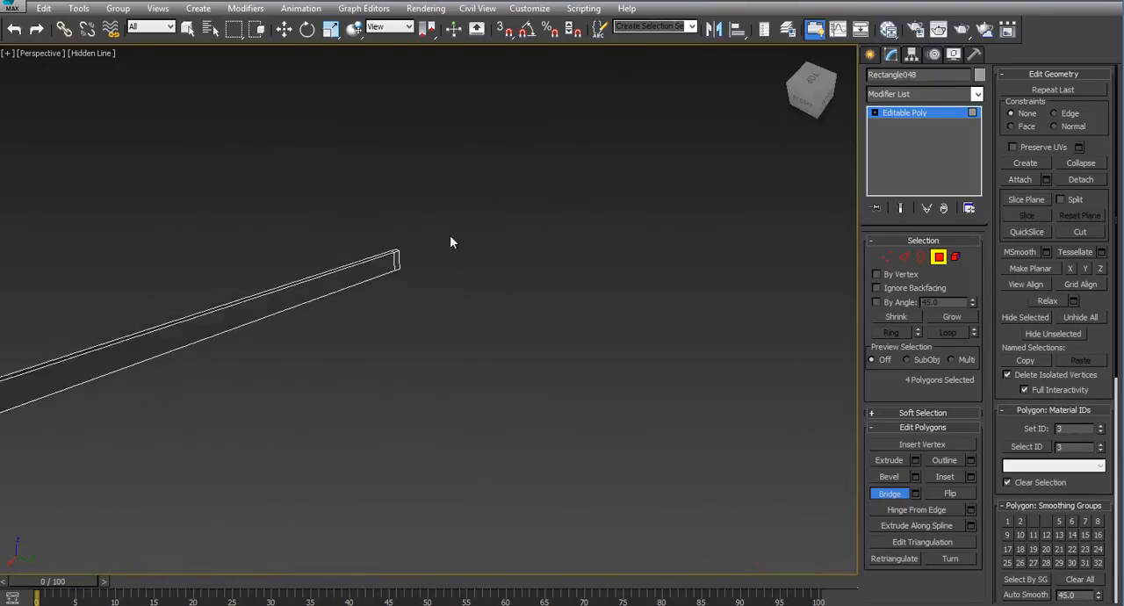
left_click(347, 243)
scroll(555, 247, "down", 5)
middle_click_drag(524, 457, 624, 358, "alt")
scroll(406, 188, "up", 5)
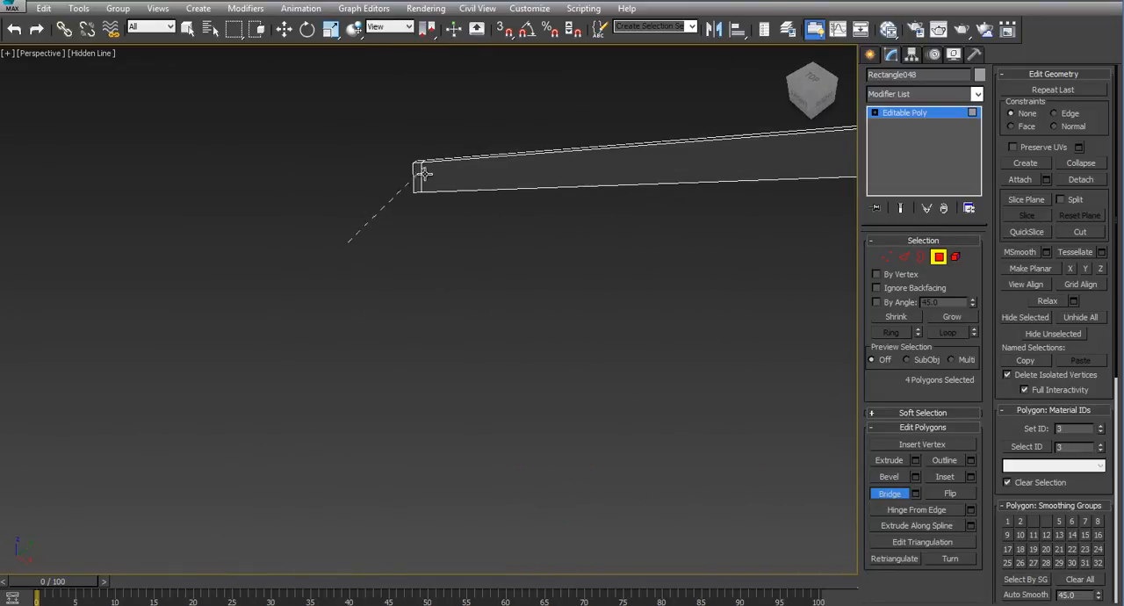
left_click(421, 175)
scroll(650, 263, "down", 4)
scroll(643, 439, "down", 4)
middle_click_drag(643, 439, 612, 307, "alt")
middle_click_drag(452, 372, 366, 366, "alt")
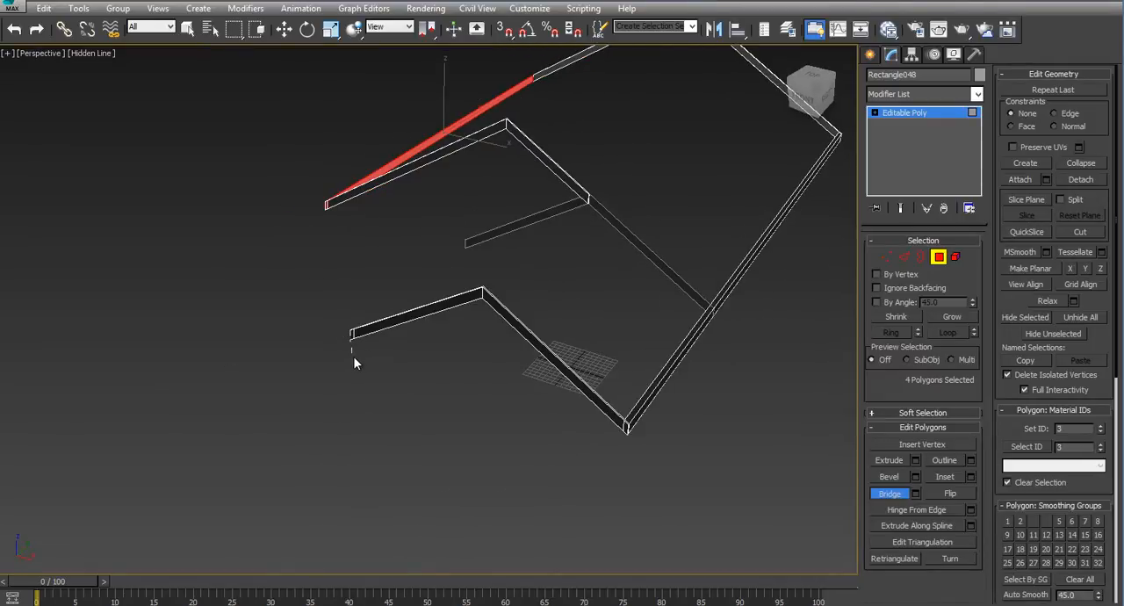
right_click(353, 356)
right_click(355, 351)
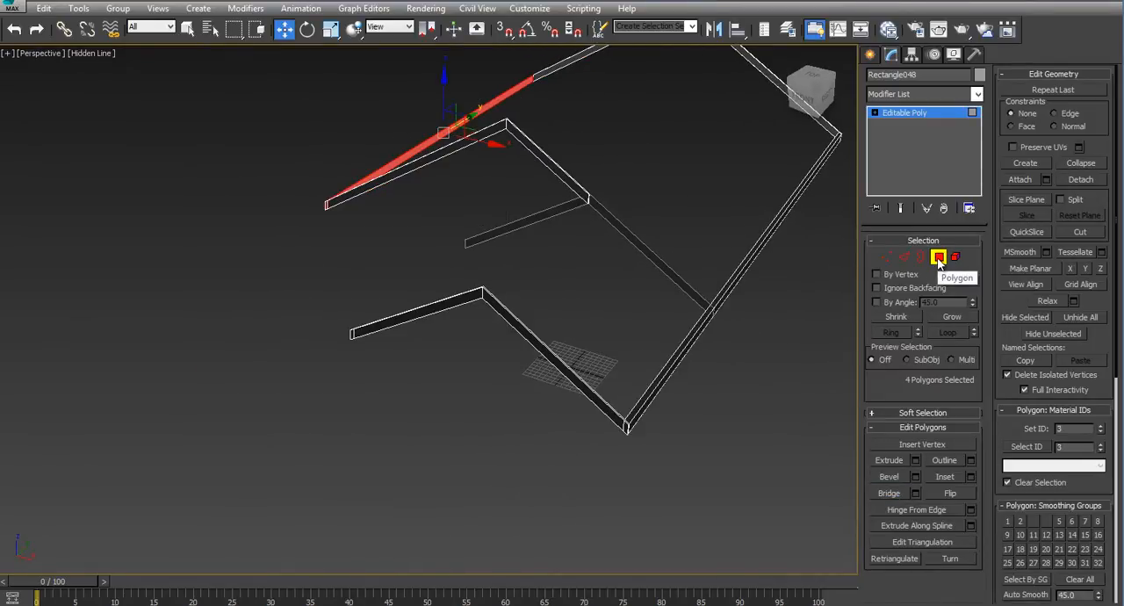
- Extrude the small inner face at the front board's lower left end about 12'9 3/4" back toward the middle gable board
left_click(350, 333)
middle_click_drag(357, 353, 628, 340, "alt")
scroll(297, 375, "up", 5)
left_click(455, 272)
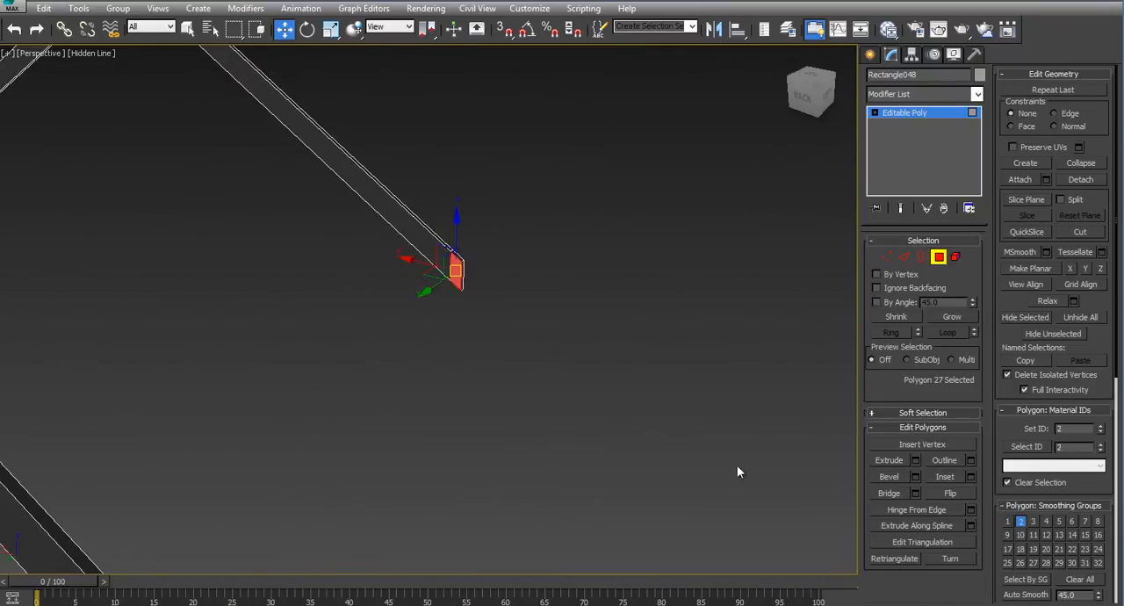
left_click(914, 460)
middle_click_drag(530, 350, 532, 354, "alt")
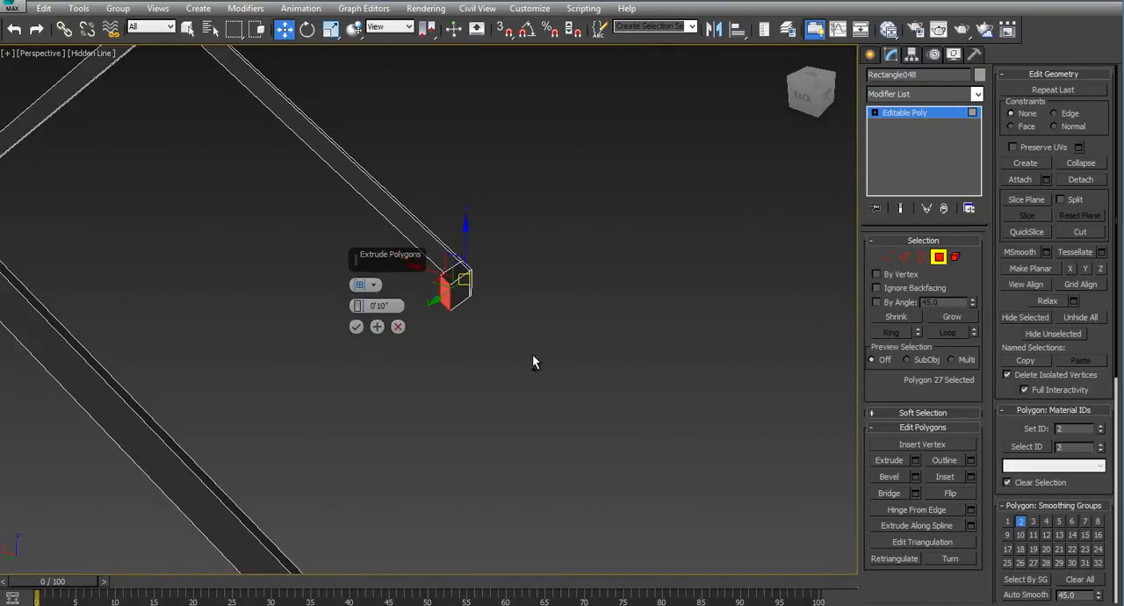
left_click_drag(358, 307, 413, 114)
middle_click_drag(533, 337, 496, 352, "alt")
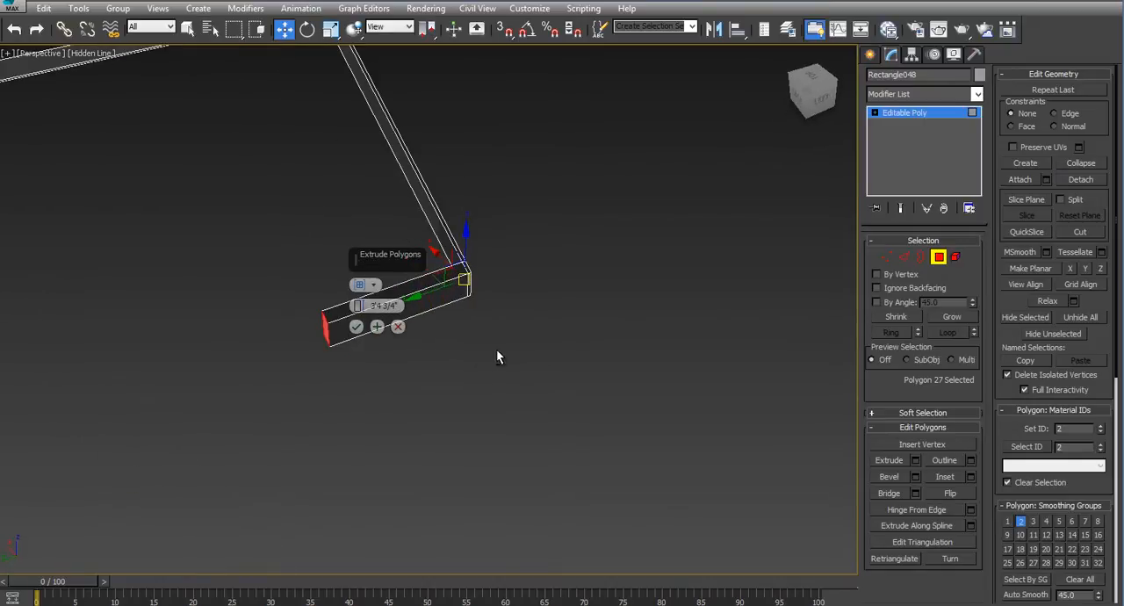
scroll(539, 409, "down", 2)
middle_click_drag(538, 411, 459, 407, "alt")
scroll(627, 310, "down", 3)
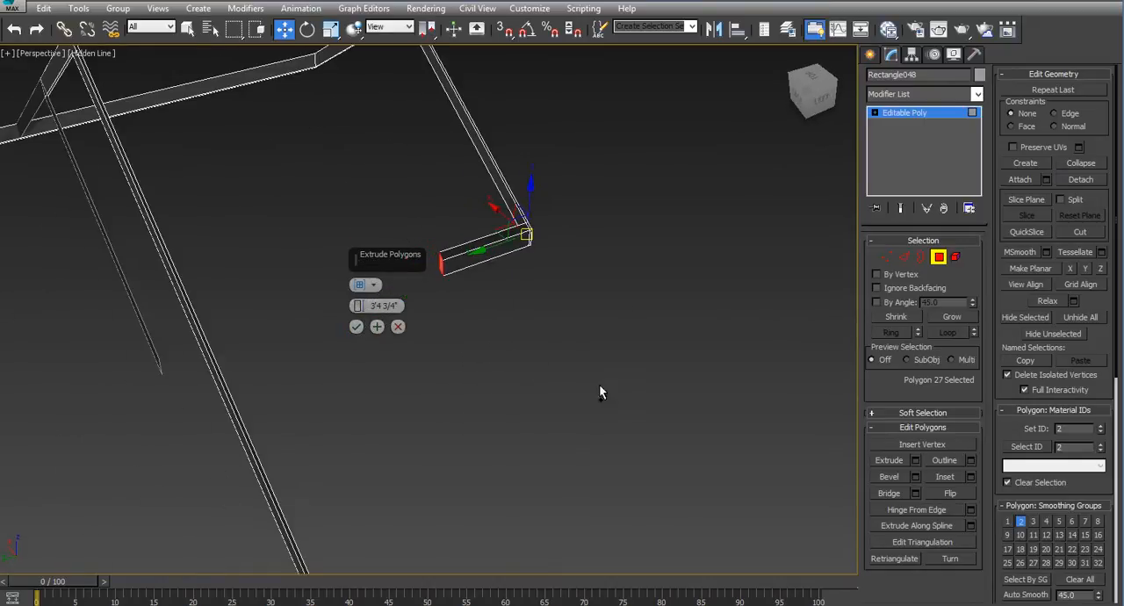
left_click_drag(358, 306, 386, 155)
left_click_drag(358, 306, 414, 78)
- Check in the top view that the extruded eave segment meets the middle gable board, accept the 12'9 3/4" extrusion and leave polygon level
key("alt+w")
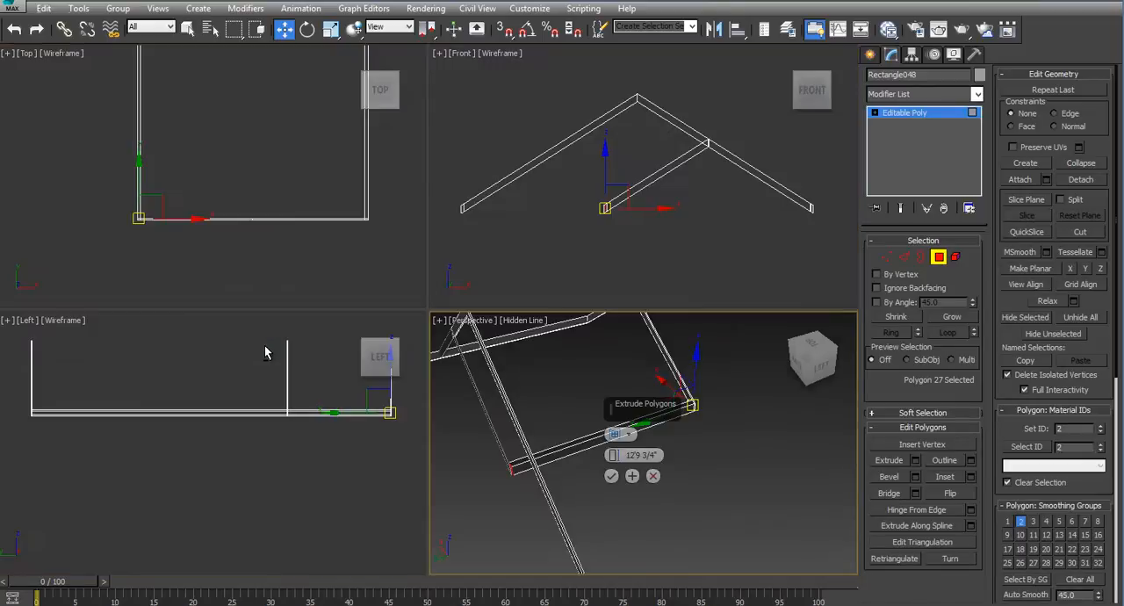
right_click(184, 176)
middle_click_drag(100, 116, 162, 228)
key("alt+w")
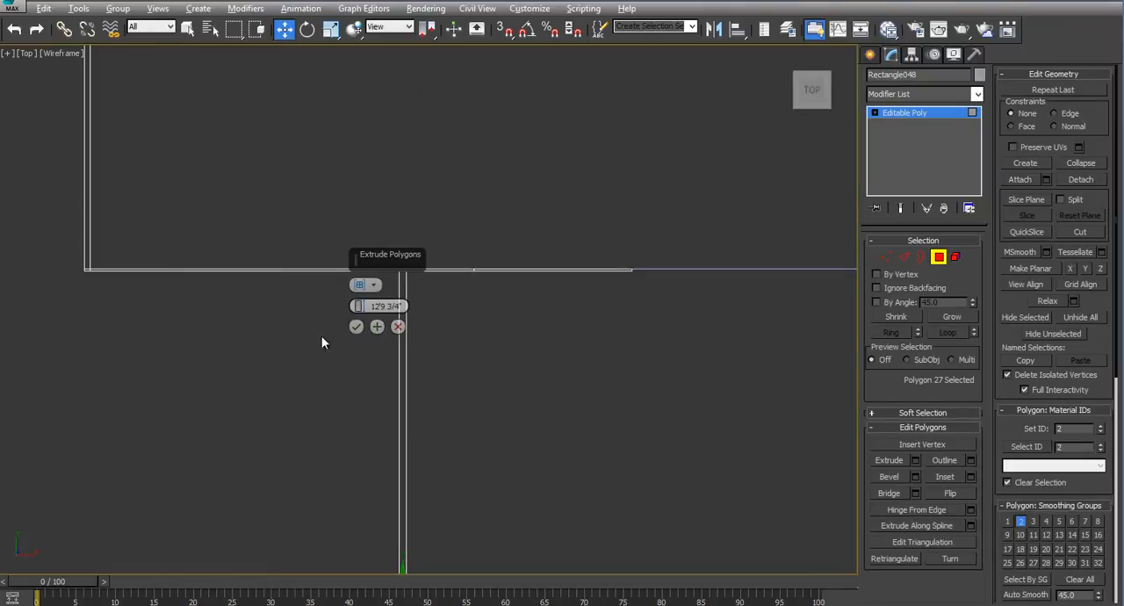
middle_click_drag(322, 343, 480, 414)
scroll(497, 339, "up", 5)
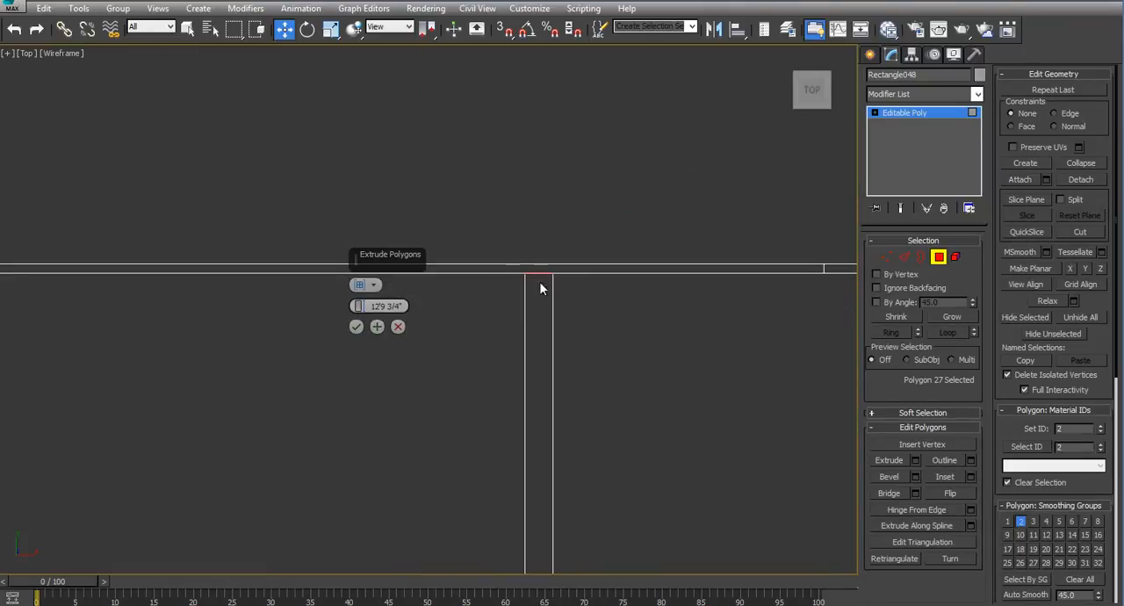
left_click(357, 328)
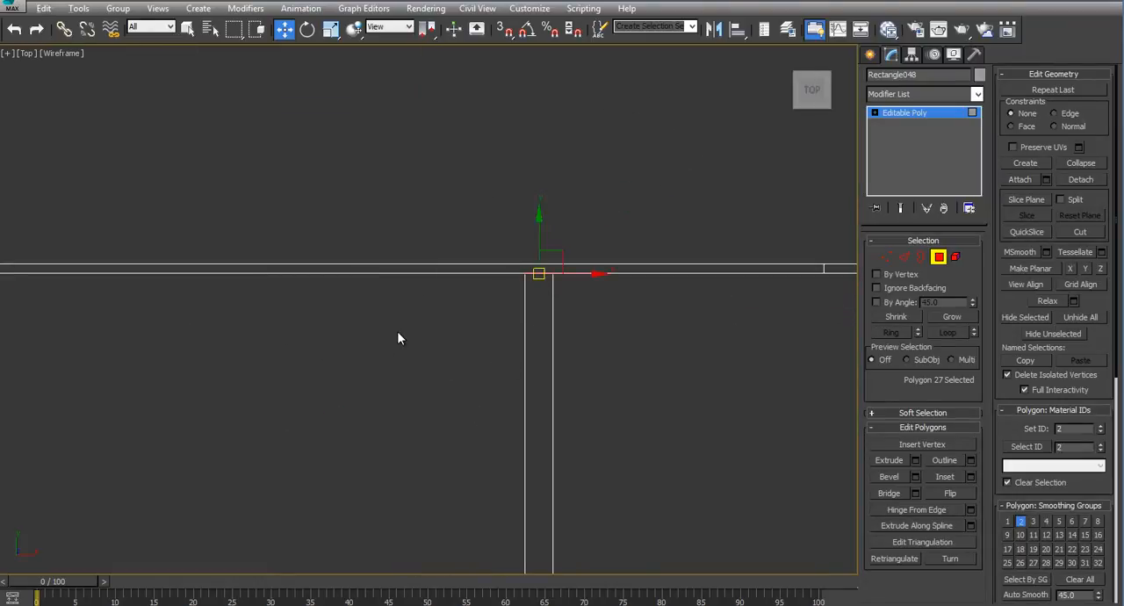
key("alt+w")
right_click(600, 475)
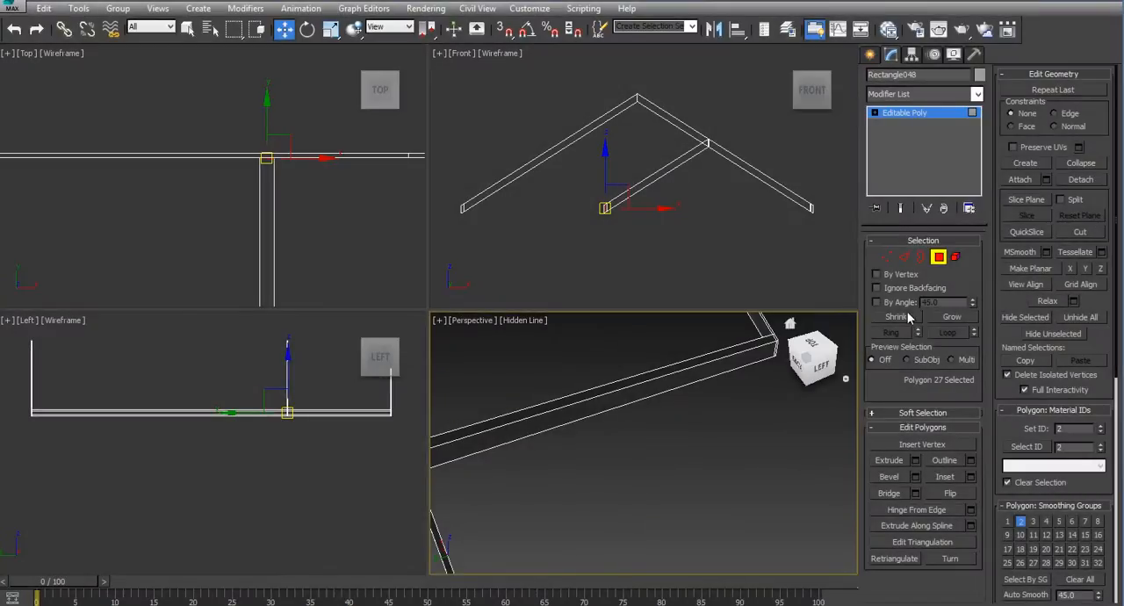
left_click(938, 257)
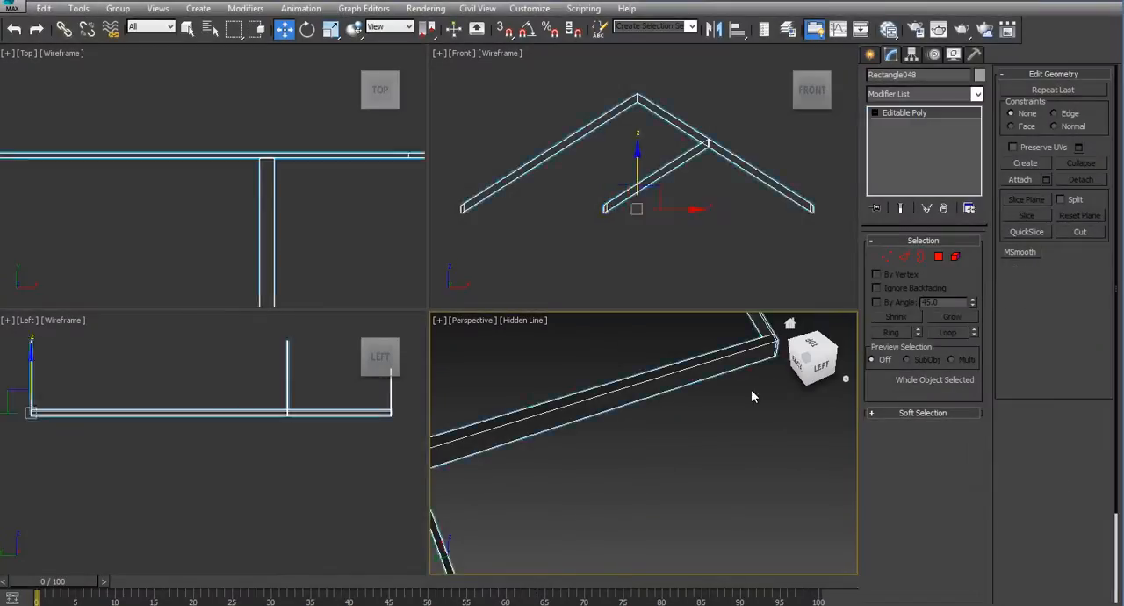
- Deselect the trim and unhide BrickFace and VinylSiding in the Exterior_facade_misc layer
right_click(761, 285)
key("alt+w")
left_click(760, 286)
scroll(694, 351, "up", 4)
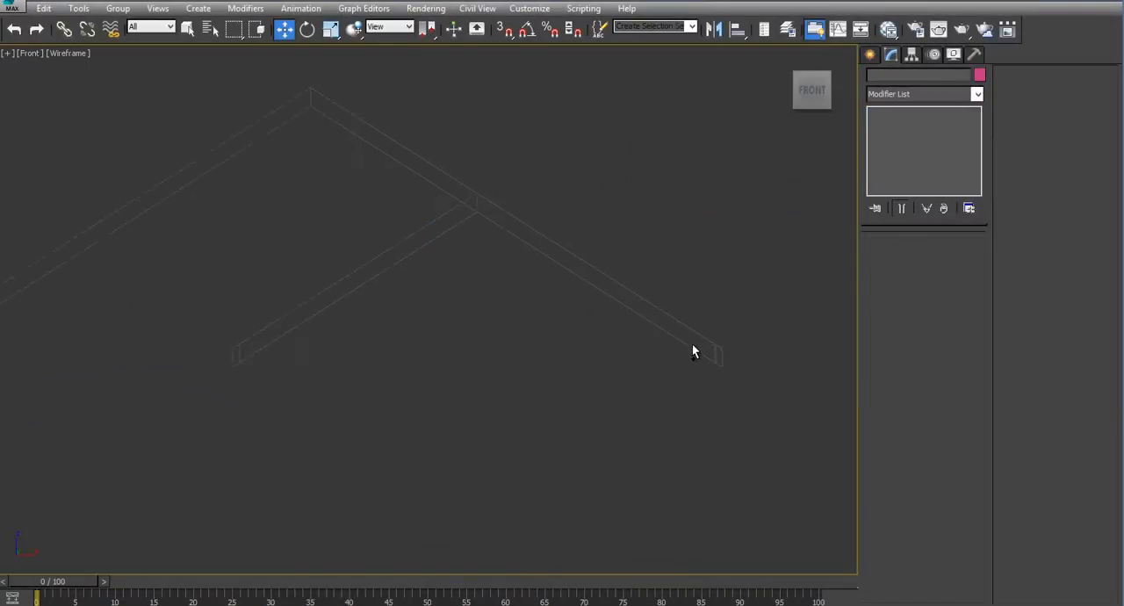
left_click(715, 362)
left_click(702, 375)
scroll(676, 386, "down", 3)
left_click(869, 54)
left_click(788, 30)
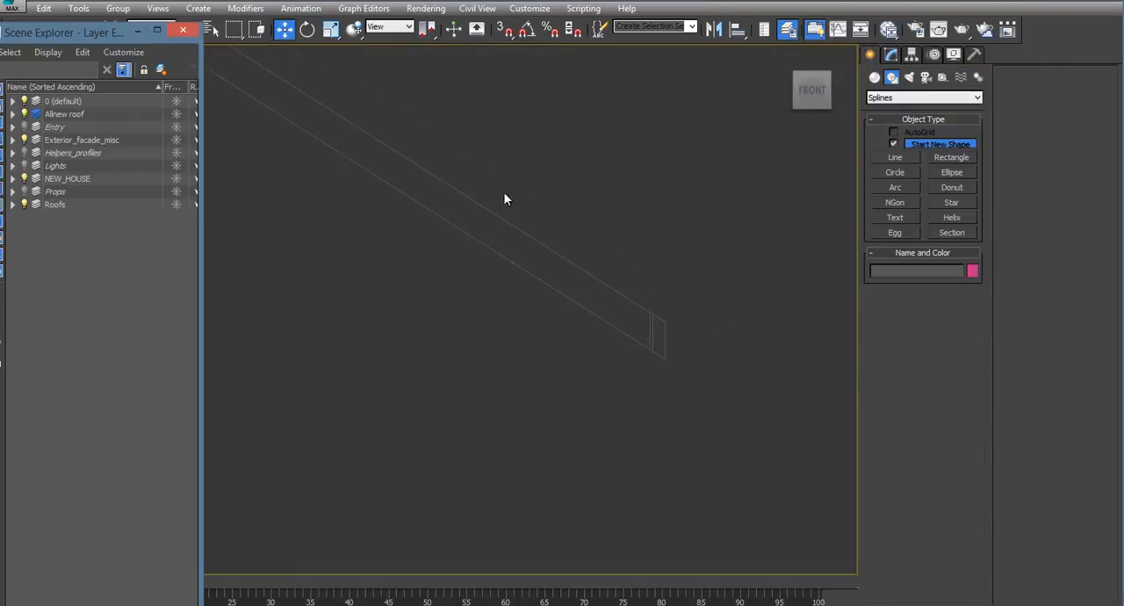
left_click(12, 140)
left_click(37, 153)
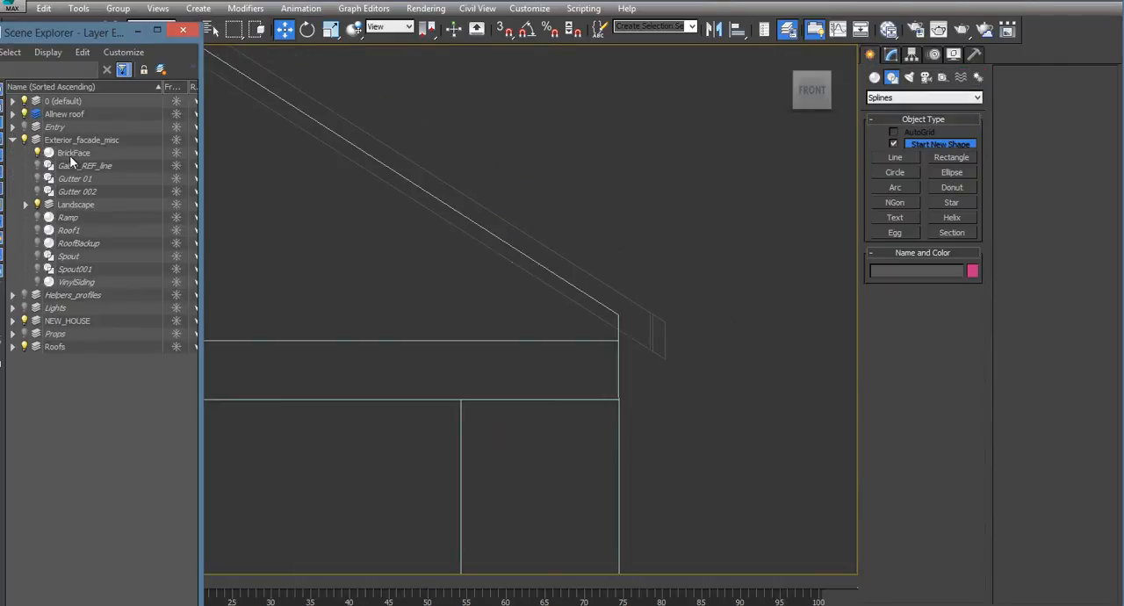
left_click(39, 281)
left_click(182, 31)
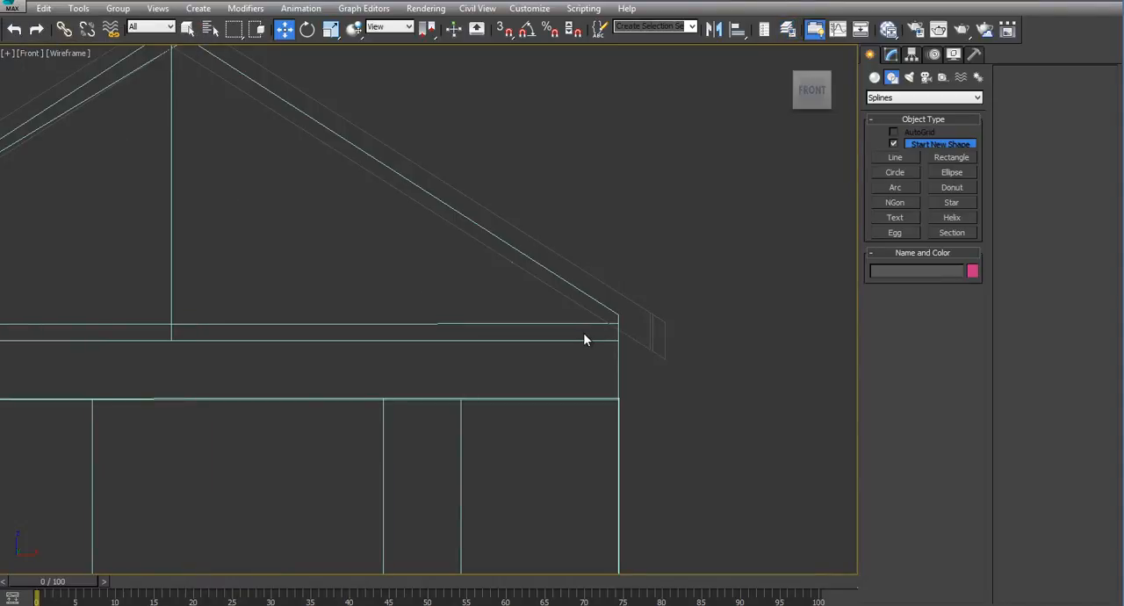
- Set the front view to Hidden Line shading around the right eave end
middle_click_drag(706, 403, 566, 326)
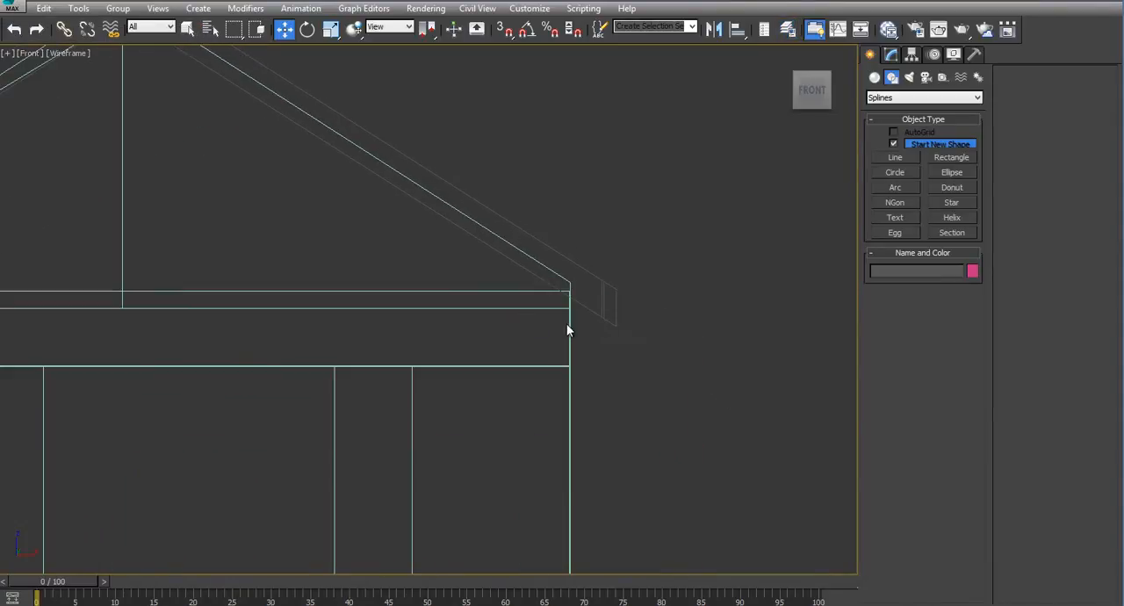
scroll(594, 331, "up", 2)
left_click(69, 53)
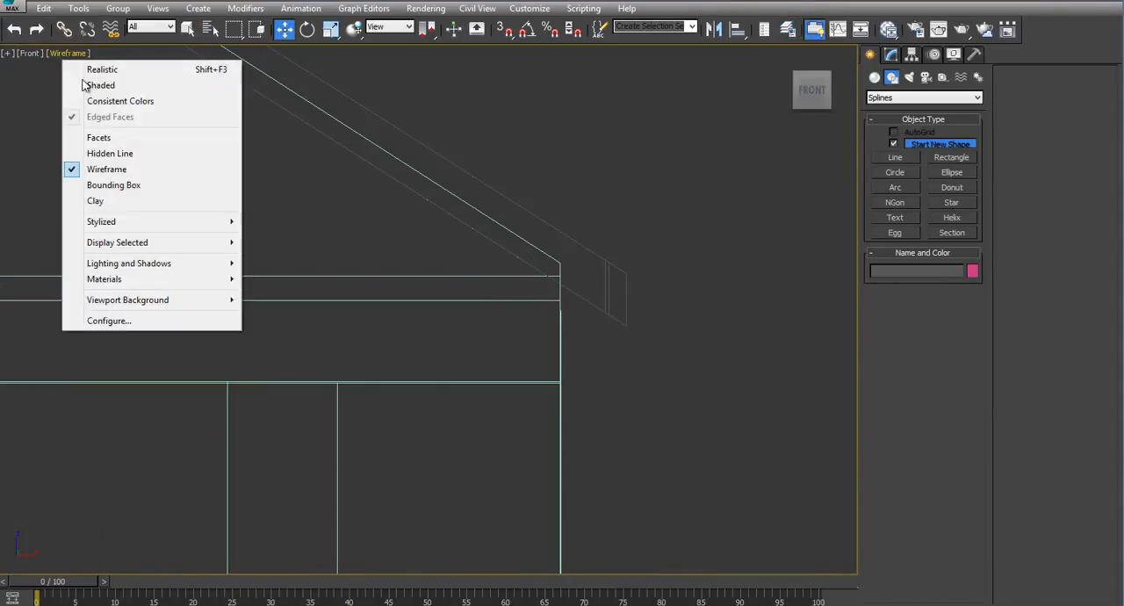
left_click(101, 151)
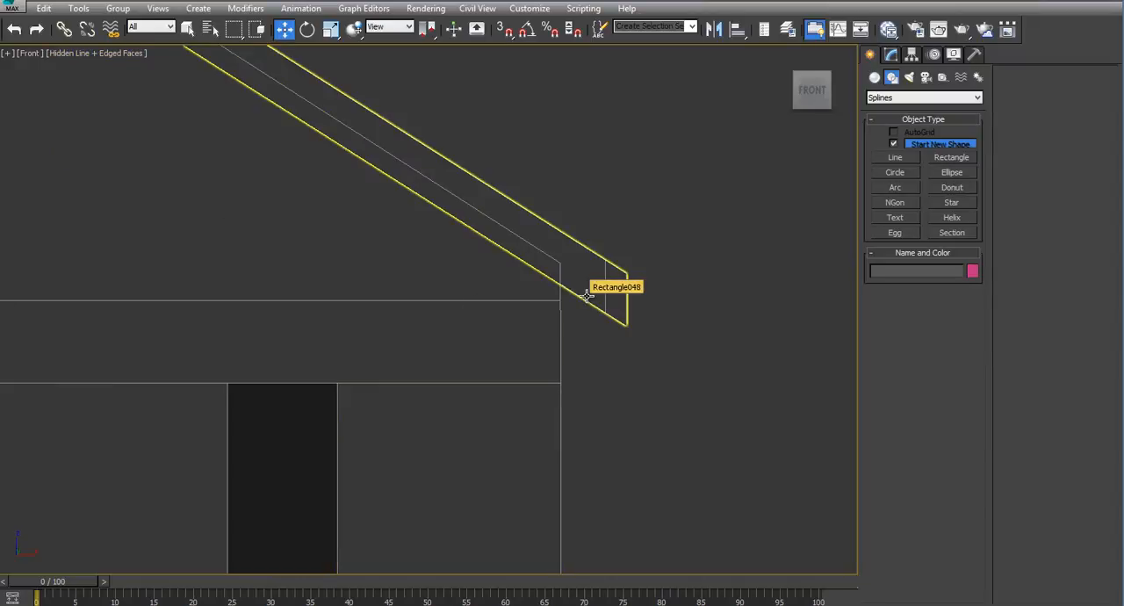
- At vertex level on the trim object, move the front gable board's vertices along Y until the board sits just in front of the brick face
key("alt+w")
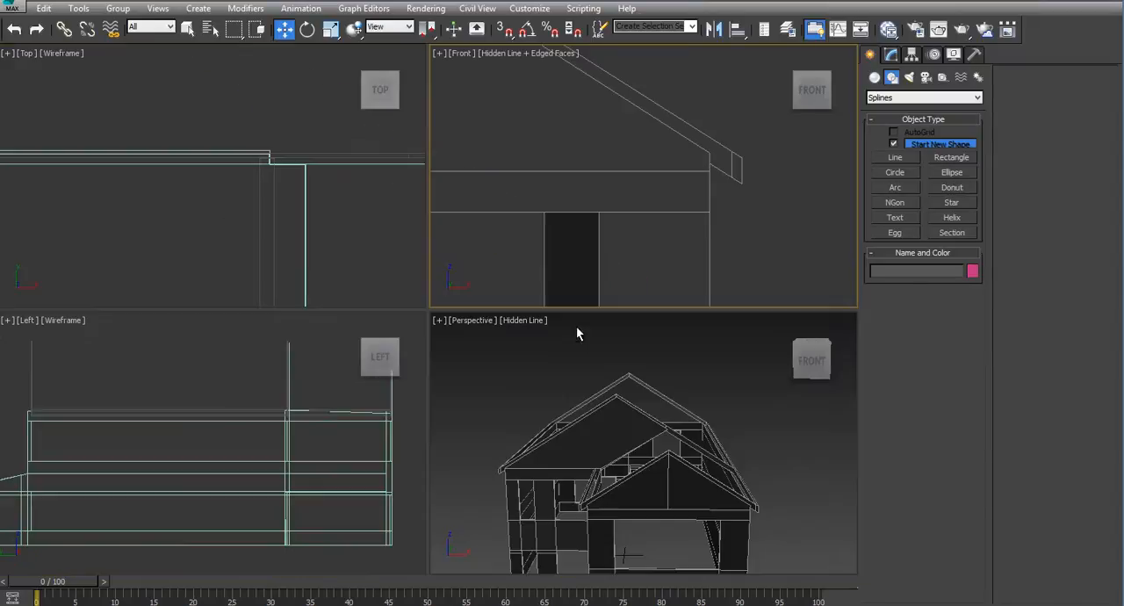
left_click(740, 167)
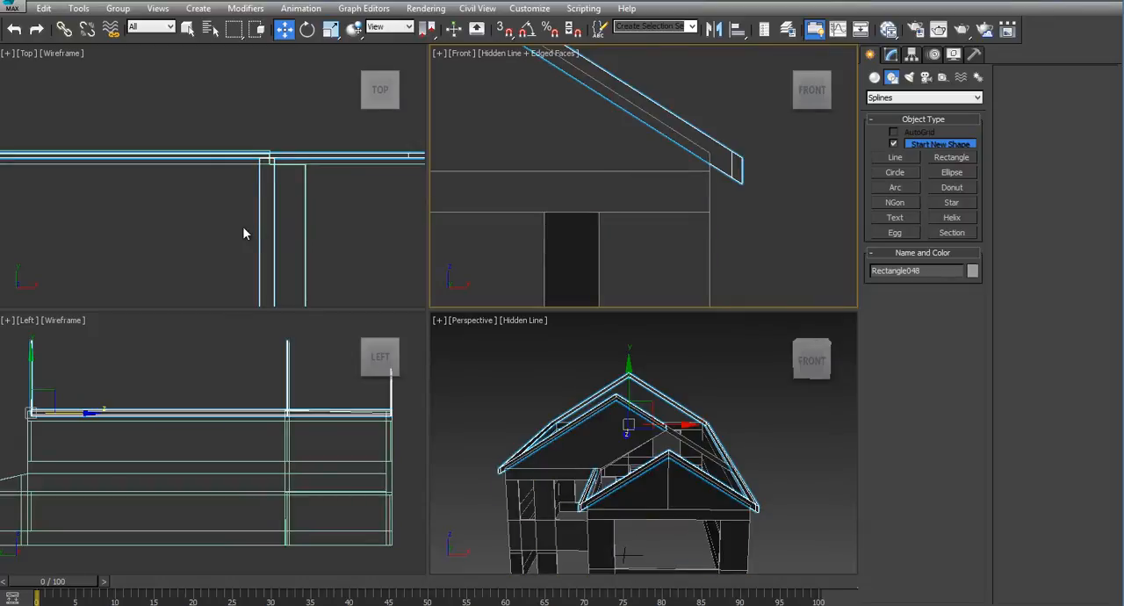
scroll(243, 226, "down", 8)
middle_click_drag(281, 248, 239, 142)
scroll(302, 204, "up", 5)
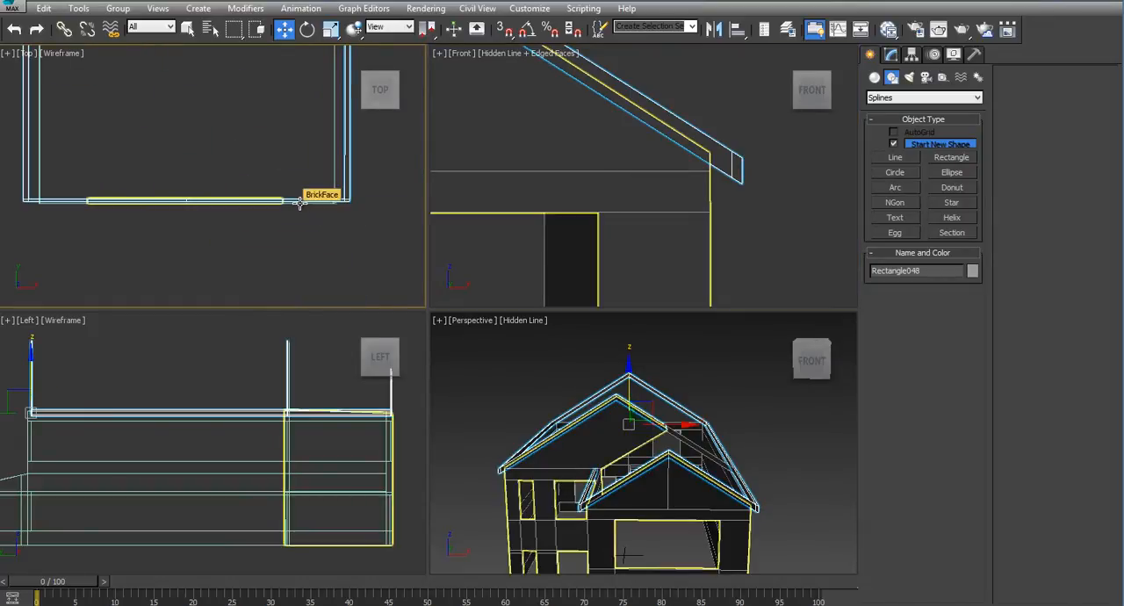
key("alt+w")
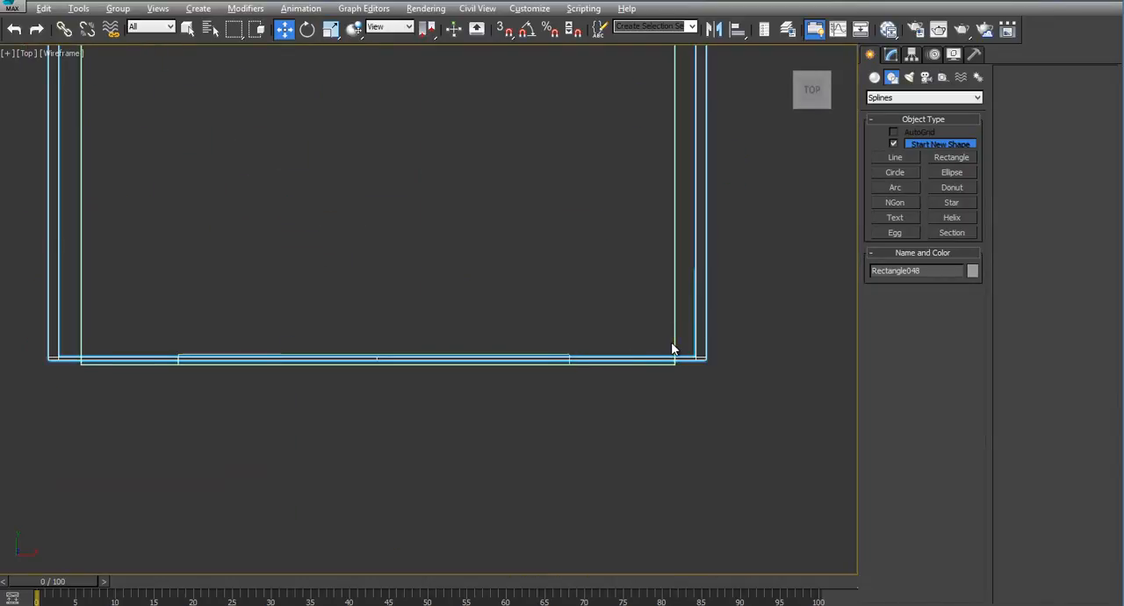
left_click(890, 55)
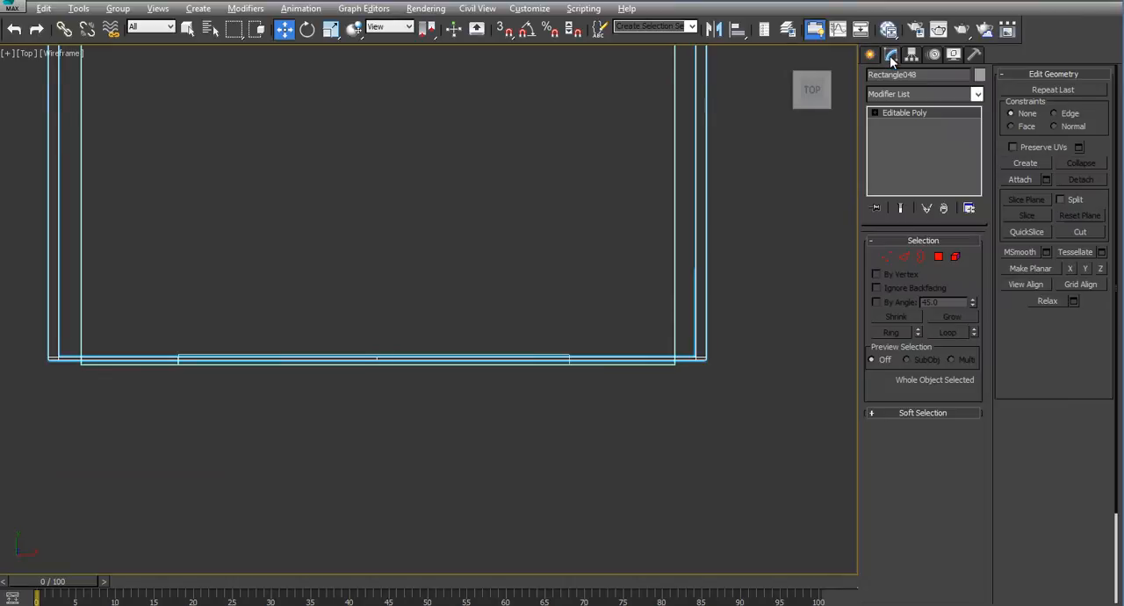
left_click(885, 256)
left_click_drag(759, 385, 758, 385)
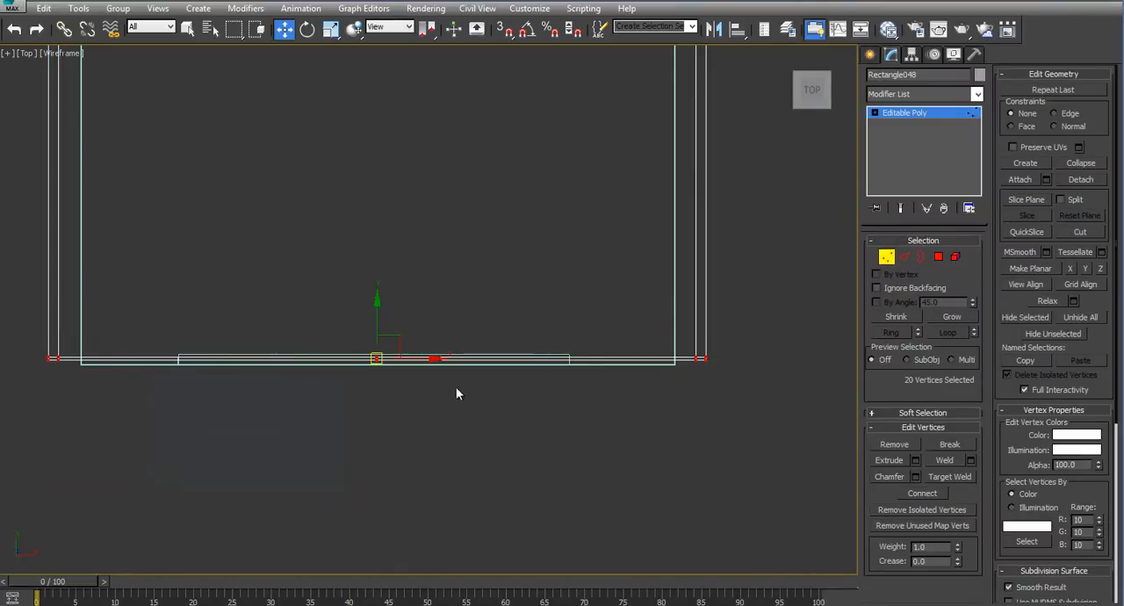
scroll(442, 361, "up", 4)
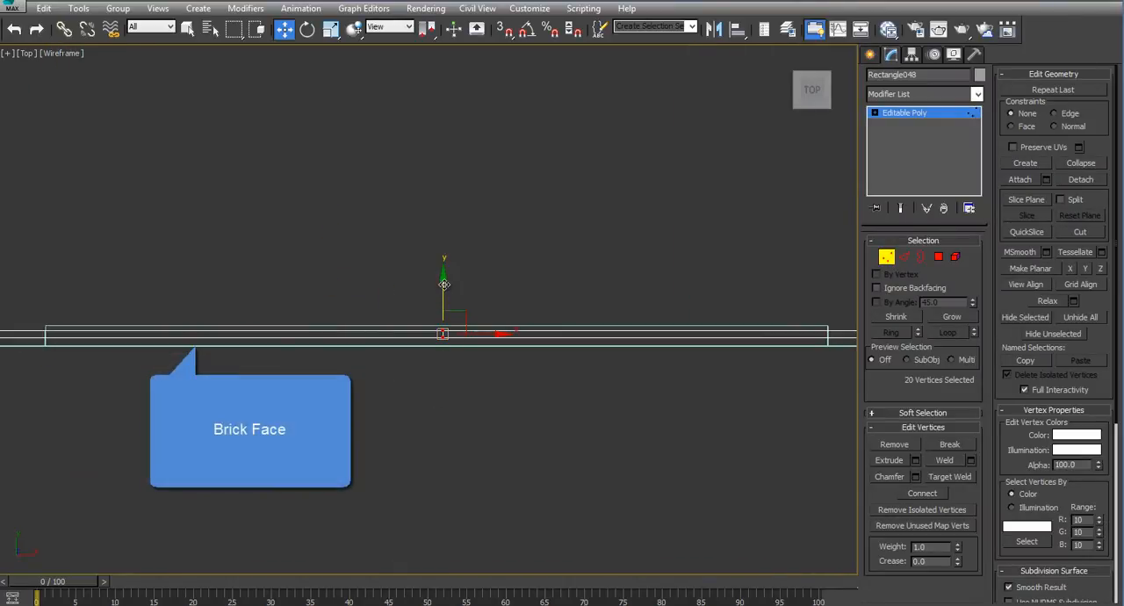
left_click_drag(443, 285, 441, 300)
scroll(434, 386, "down", 4)
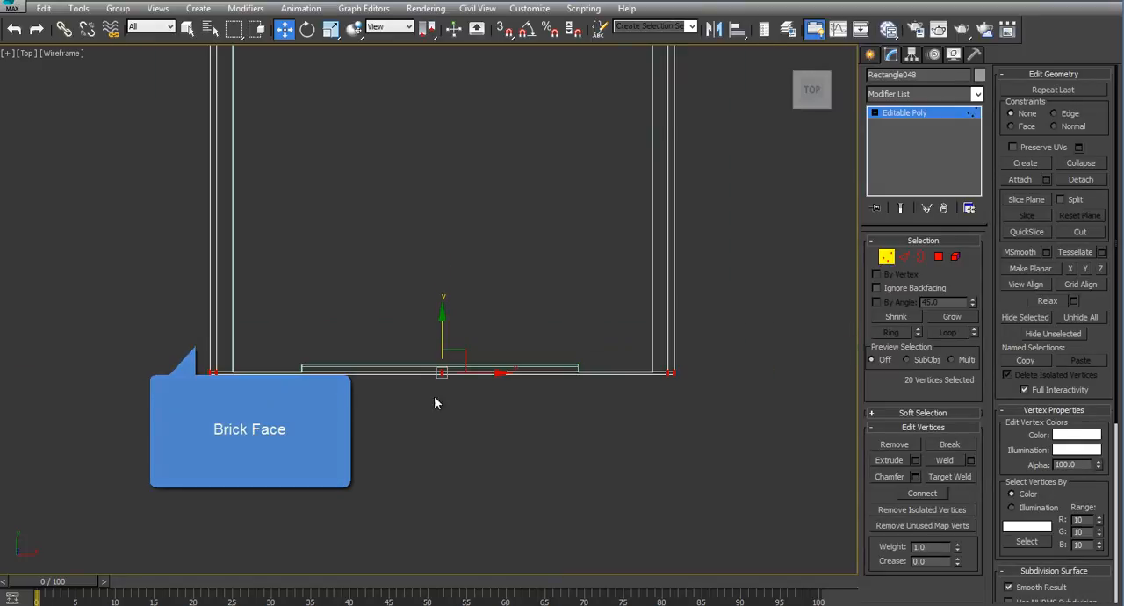
- Move the middle gable board's vertices forward along Y to the outside of the brick face
middle_click_drag(350, 247, 481, 426)
middle_click_drag(280, 270, 301, 277)
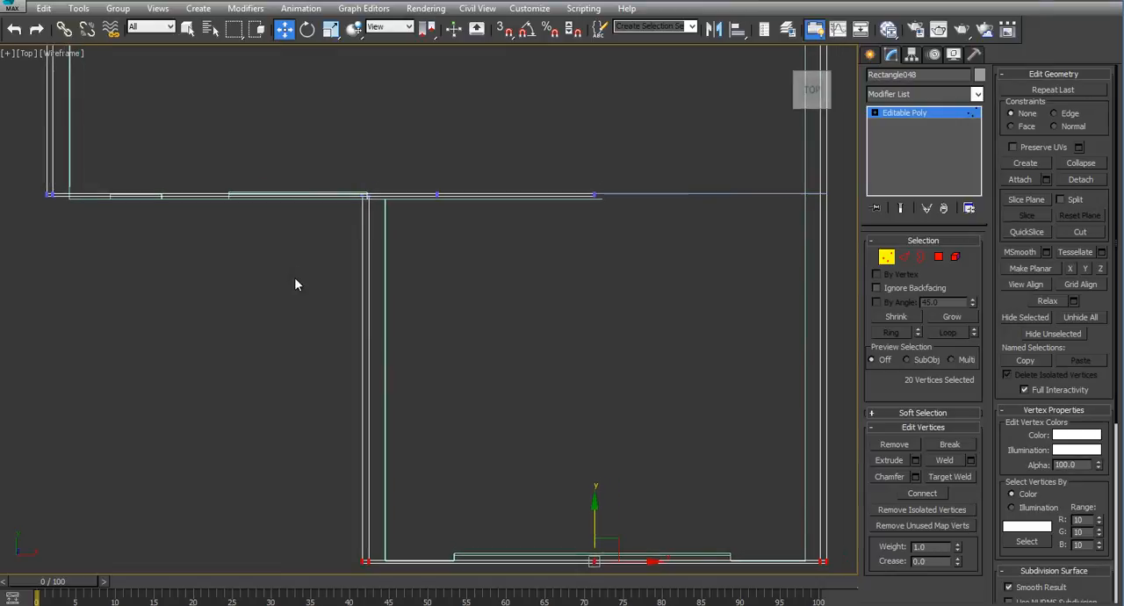
left_click_drag(441, 227, 837, 206)
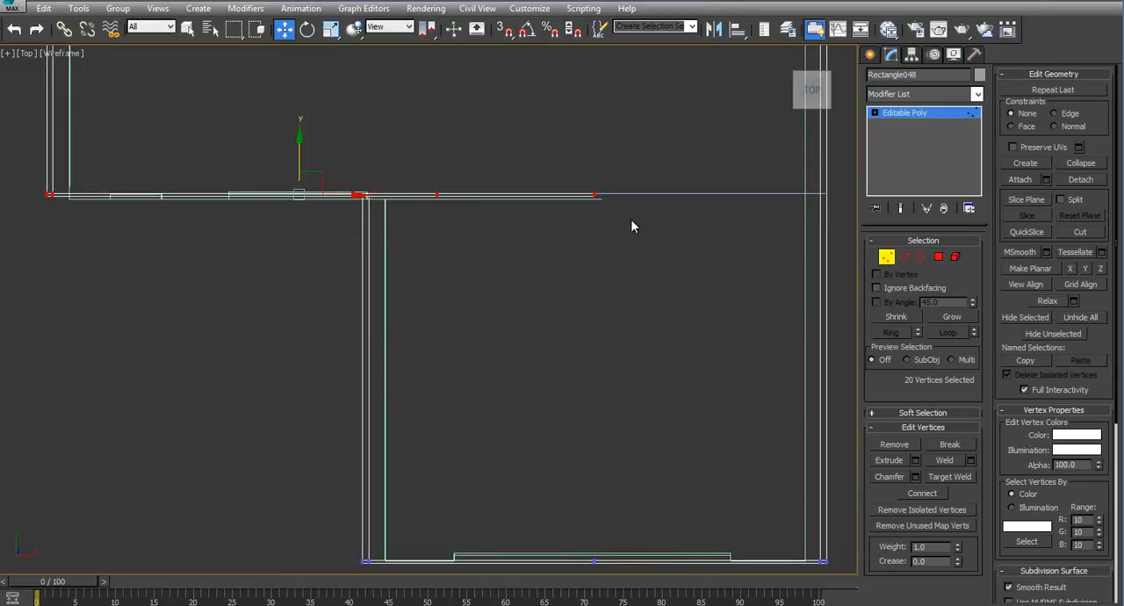
left_click_drag(298, 153, 294, 159)
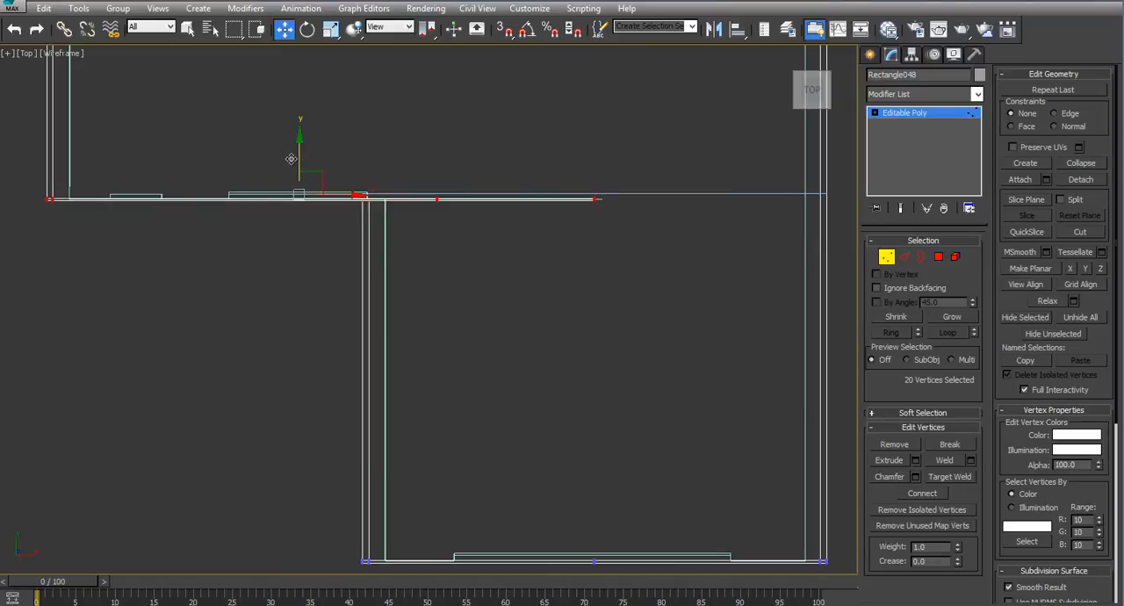
scroll(390, 273, "down", 6)
- Move the rear gable board's vertices back along Y to the outside of the rear wall, and leave vertex level
middle_click_drag(417, 128, 433, 372)
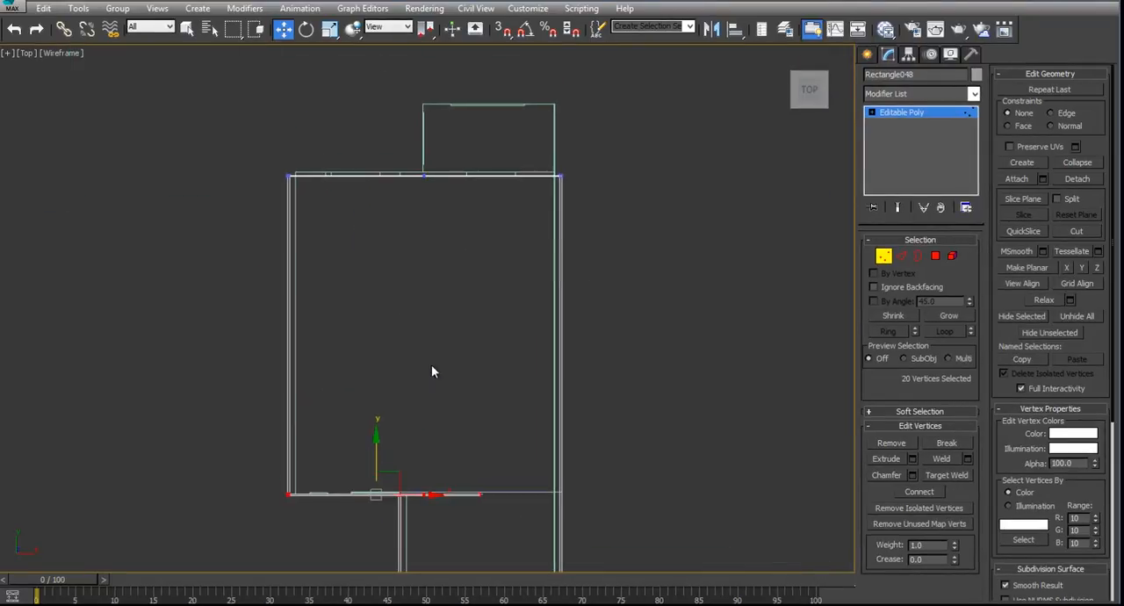
scroll(419, 290, "up", 5)
scroll(419, 291, "down", 2)
left_click_drag(138, 241, 787, 276)
left_click_drag(446, 216, 446, 206)
scroll(446, 221, "down", 1)
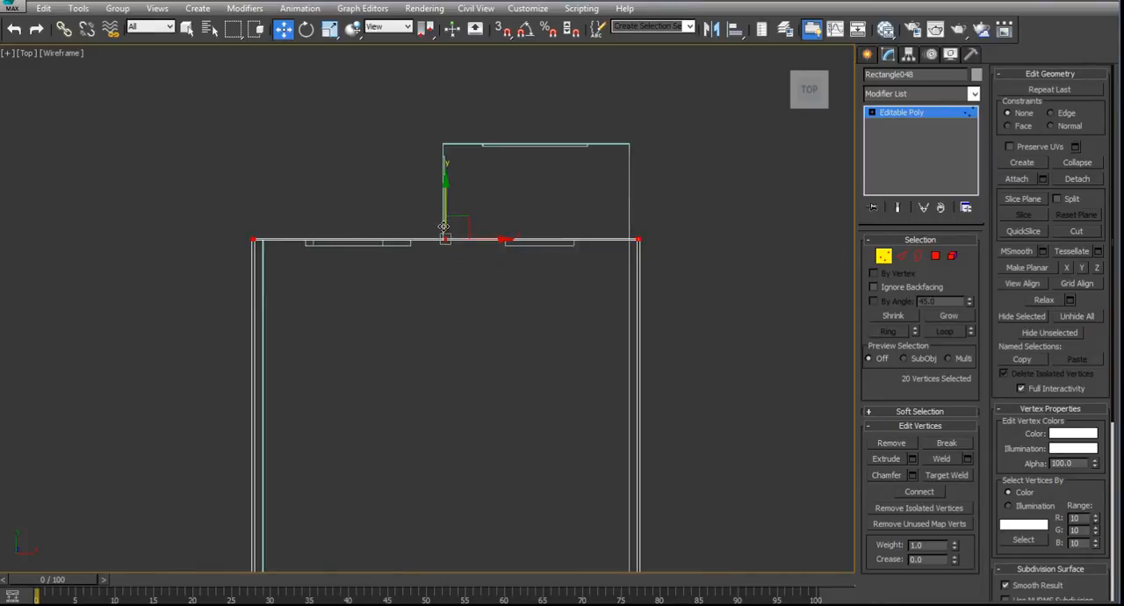
scroll(444, 227, "up", 5)
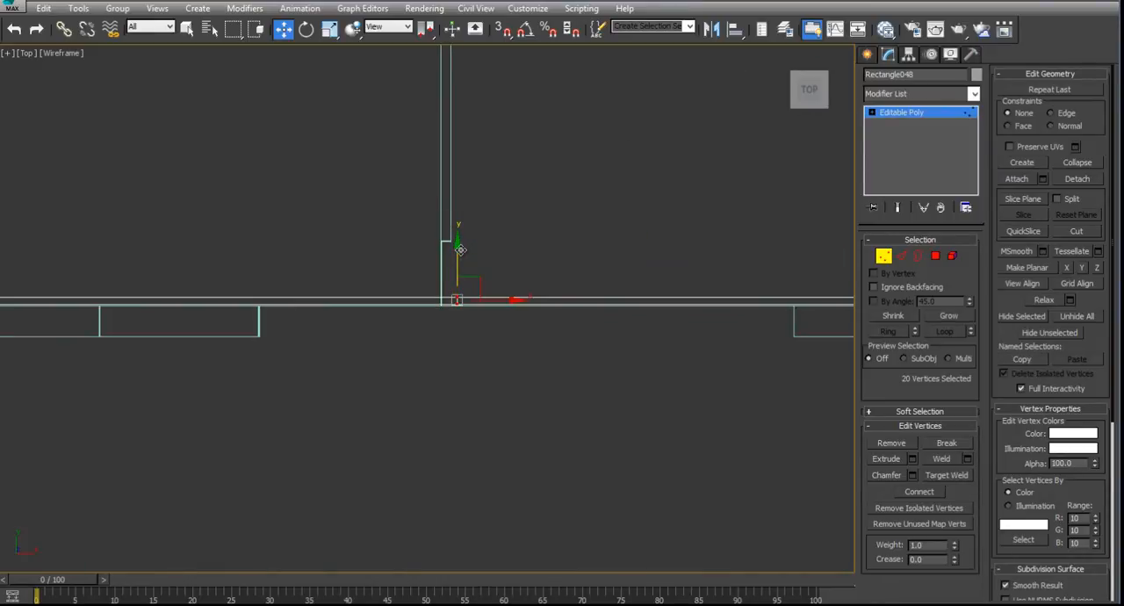
scroll(460, 250, "down", 7)
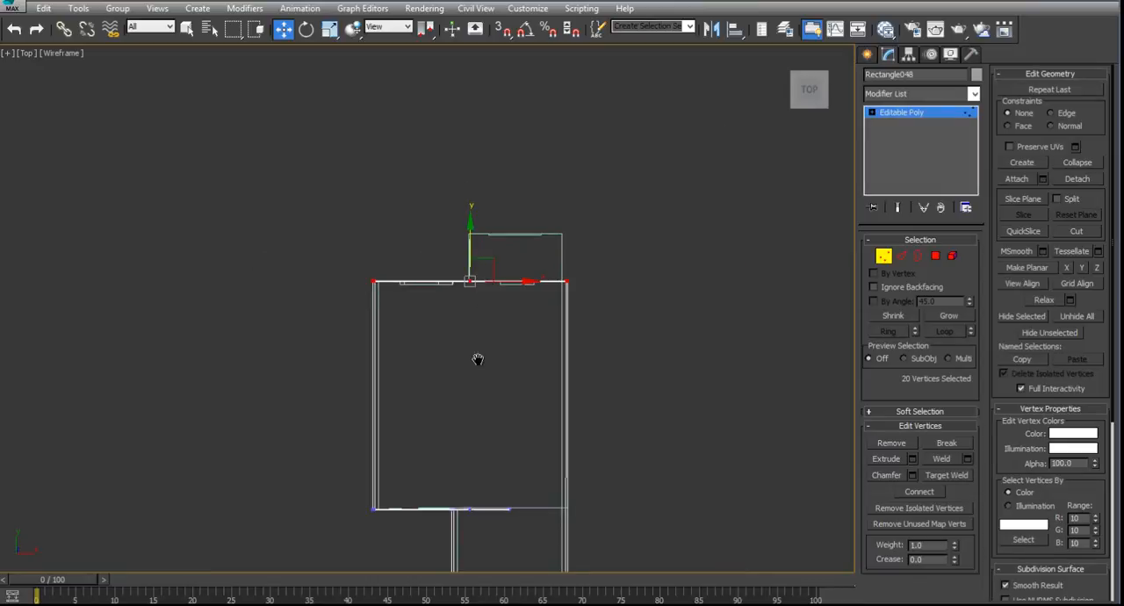
middle_click_drag(477, 359, 465, 267)
left_click(883, 257)
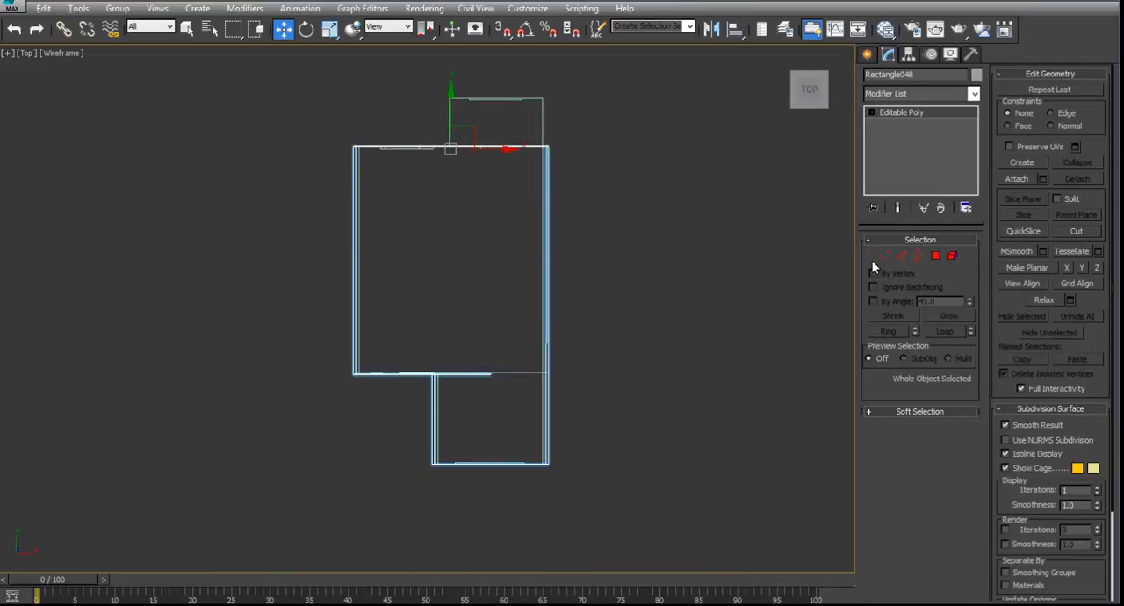
- Draw a closed triangular line in the front view between the wall's upper corner, the trim board's lower tip and the wall face
key("alt+w")
right_click(730, 204)
key("alt+w")
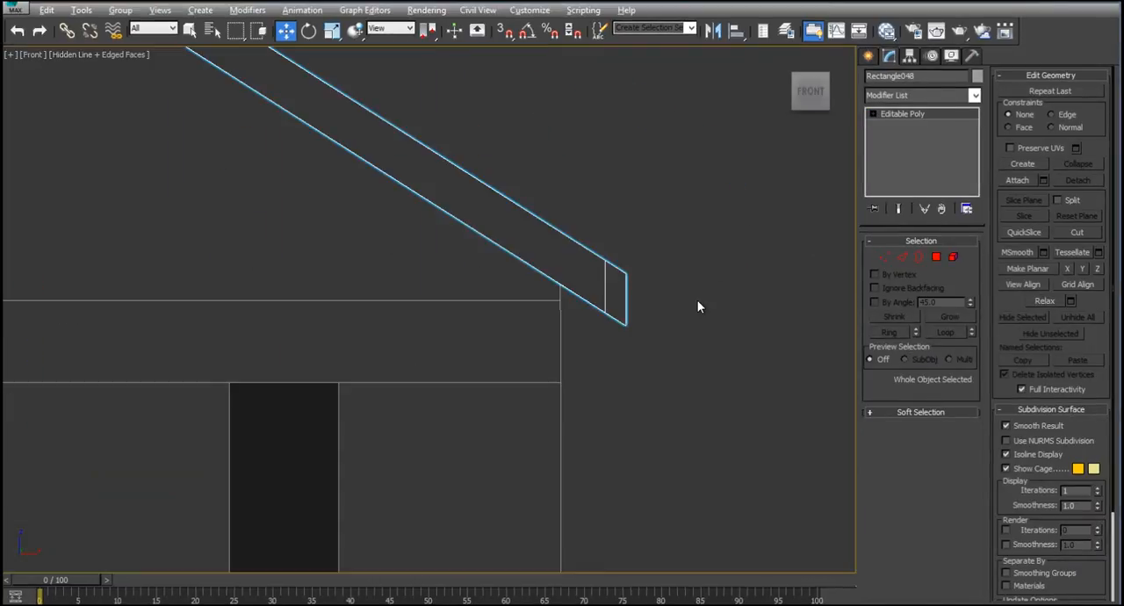
left_click(704, 302)
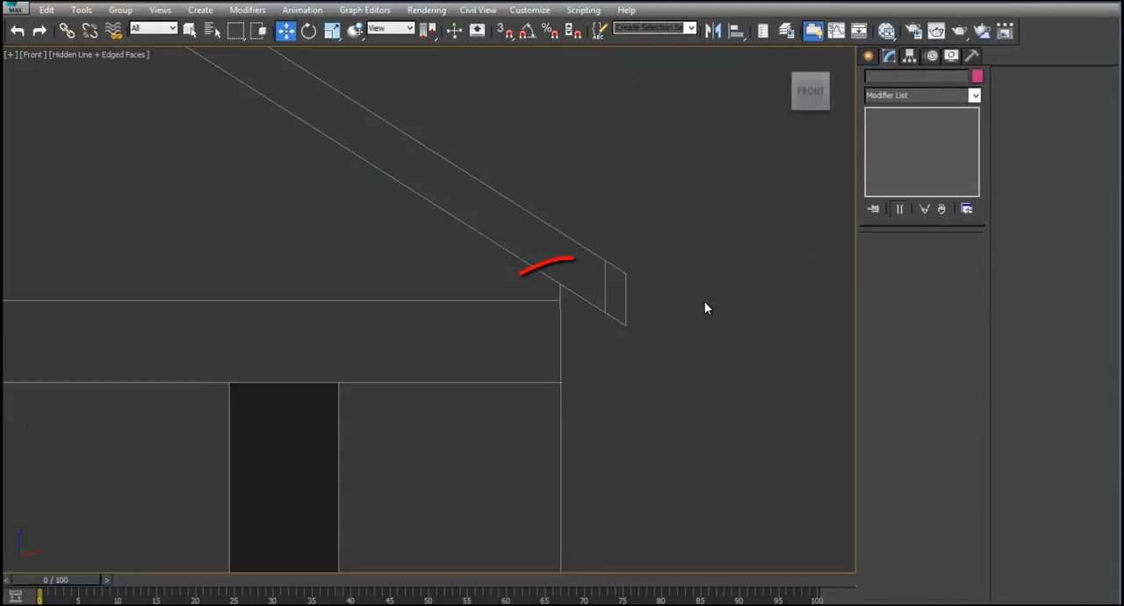
left_click(871, 57)
left_click(893, 160)
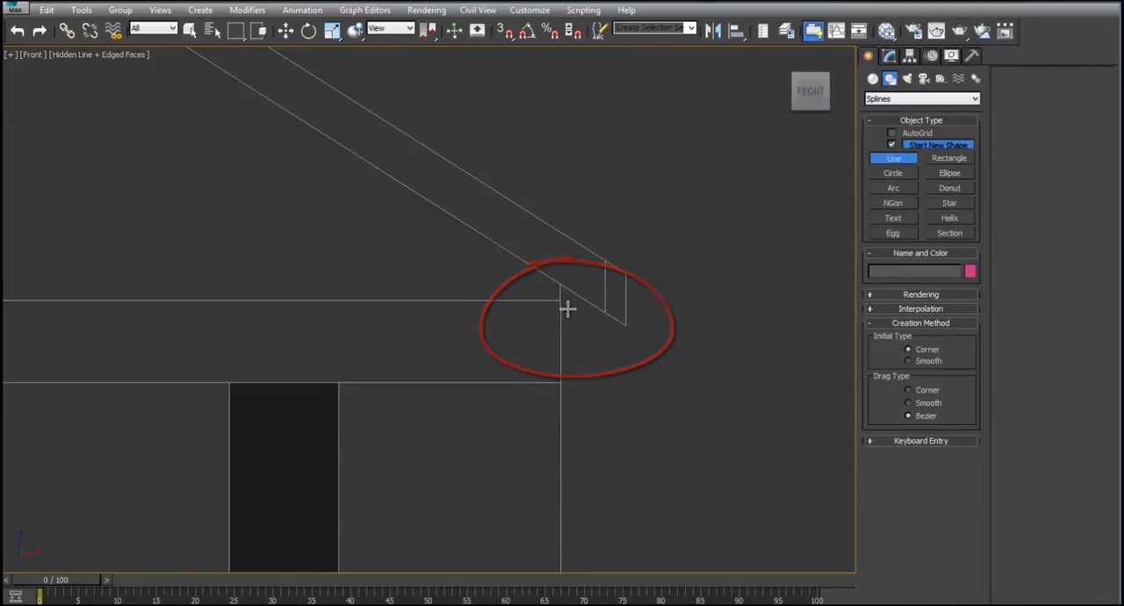
scroll(565, 292, "up", 3)
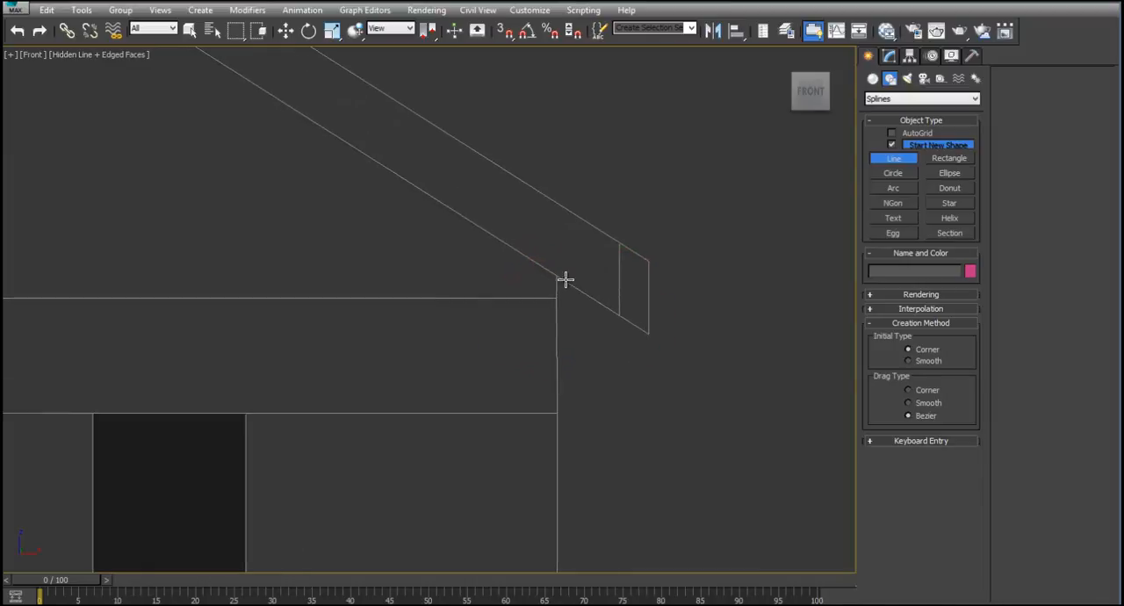
left_click(658, 338)
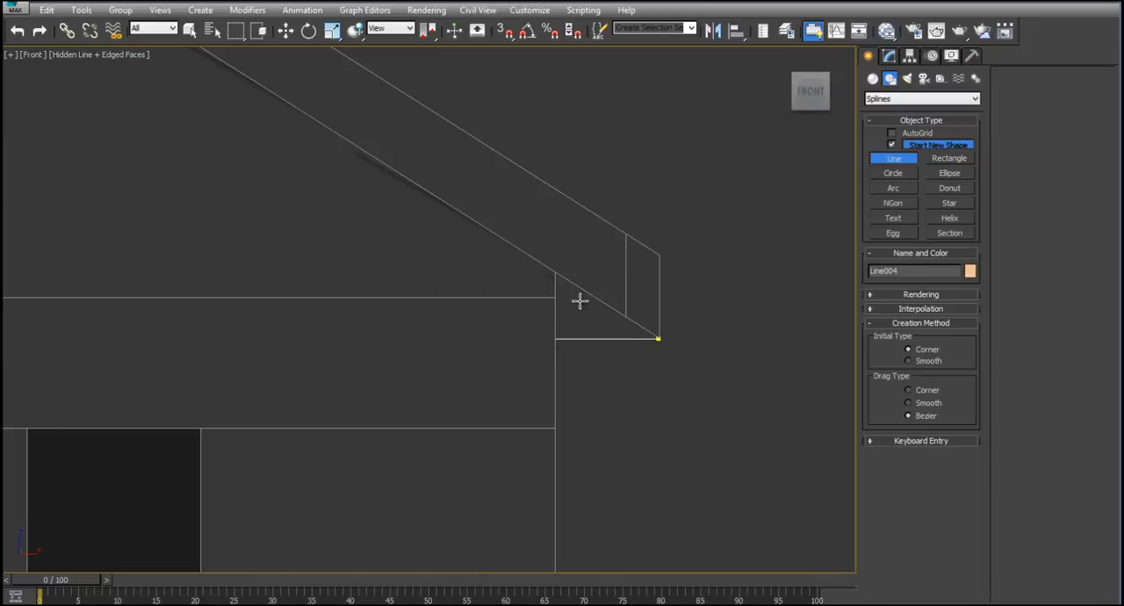
left_click(658, 337)
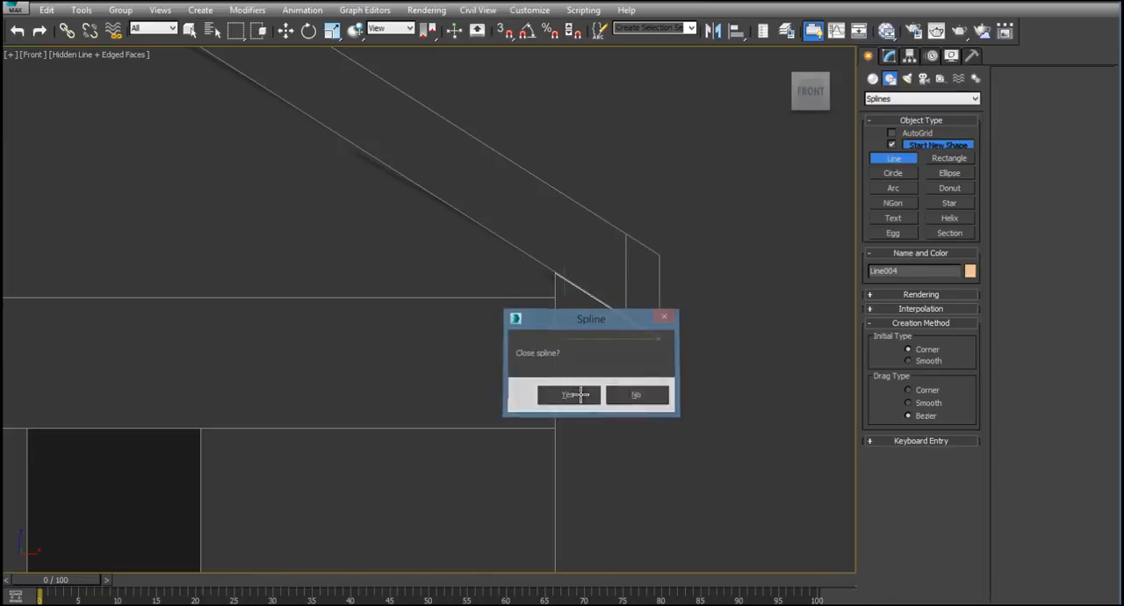
left_click(584, 395)
- Move the triangular profile clear of the house along X to check its shape and bring it back to the trim board's lower tip
key("alt+w")
right_click(290, 185)
scroll(291, 185, "up", 5)
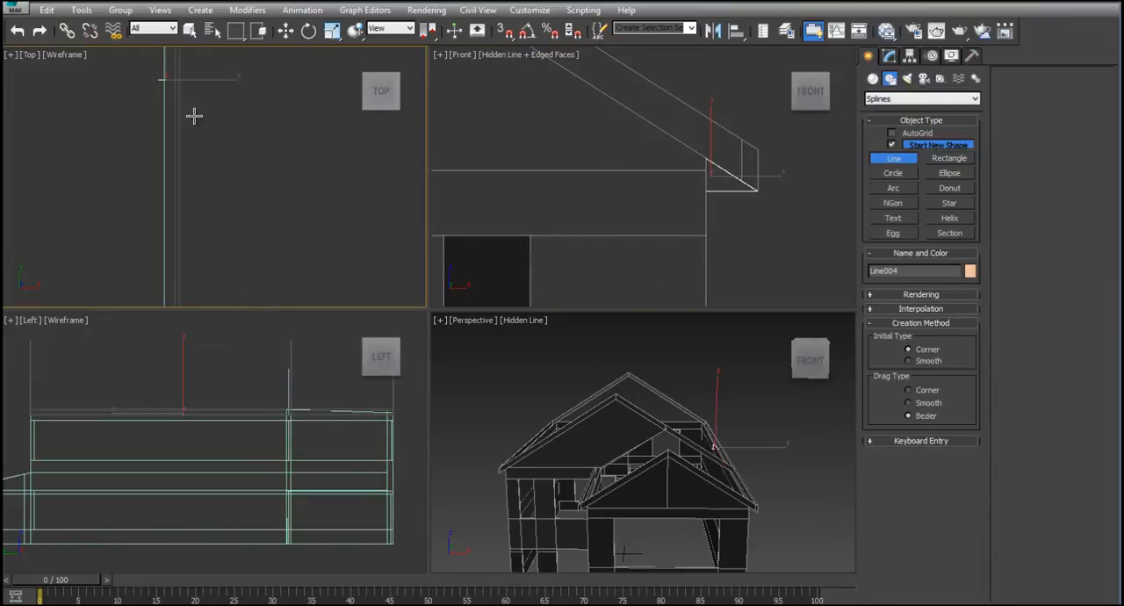
middle_click_drag(193, 115, 261, 178)
left_click(285, 31)
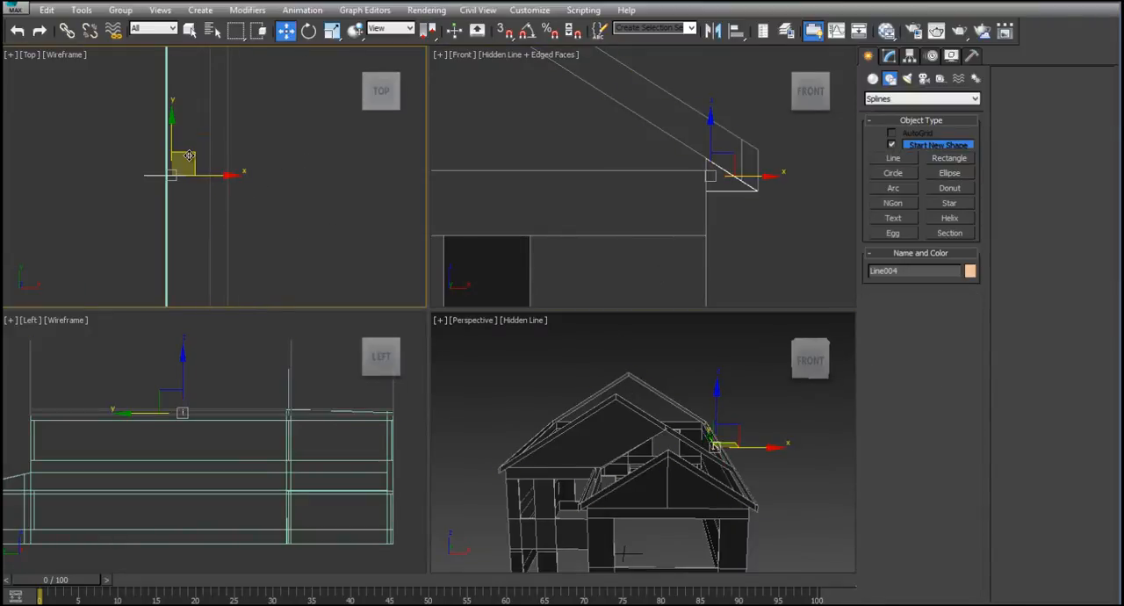
left_click_drag(220, 176, 326, 177)
middle_click_drag(795, 219, 718, 243)
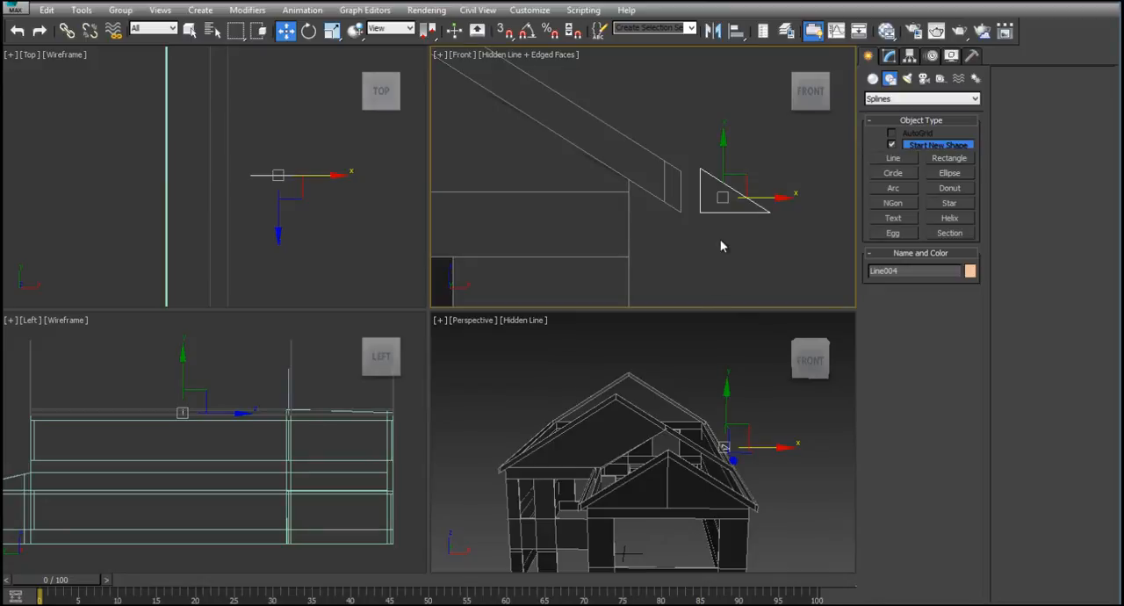
left_click_drag(762, 201, 672, 201)
- Display the front view in wireframe and draw a narrow rectangle about 7 2/4" tall on the wall face, from the triangle's underside to the window top
left_click(527, 55)
left_click(608, 170)
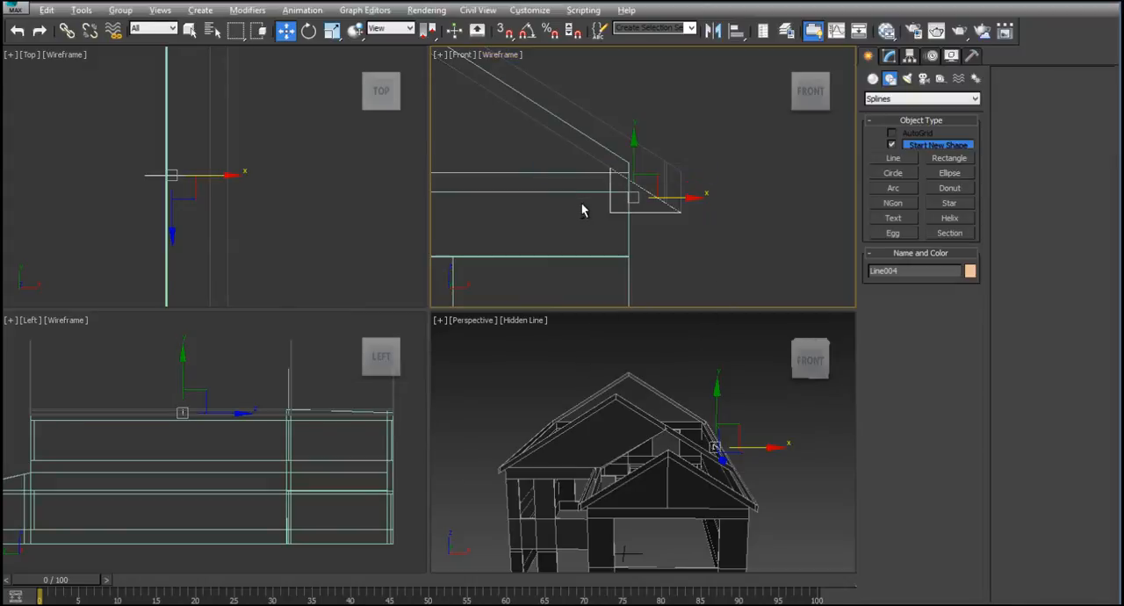
key("alt+w")
left_click(585, 363)
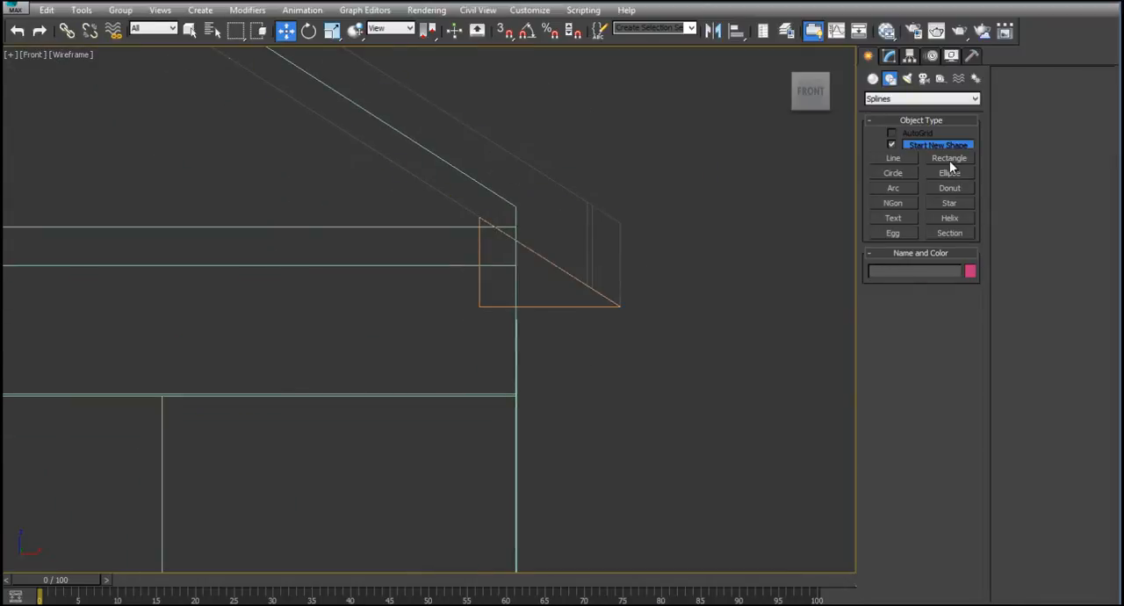
left_click(949, 160)
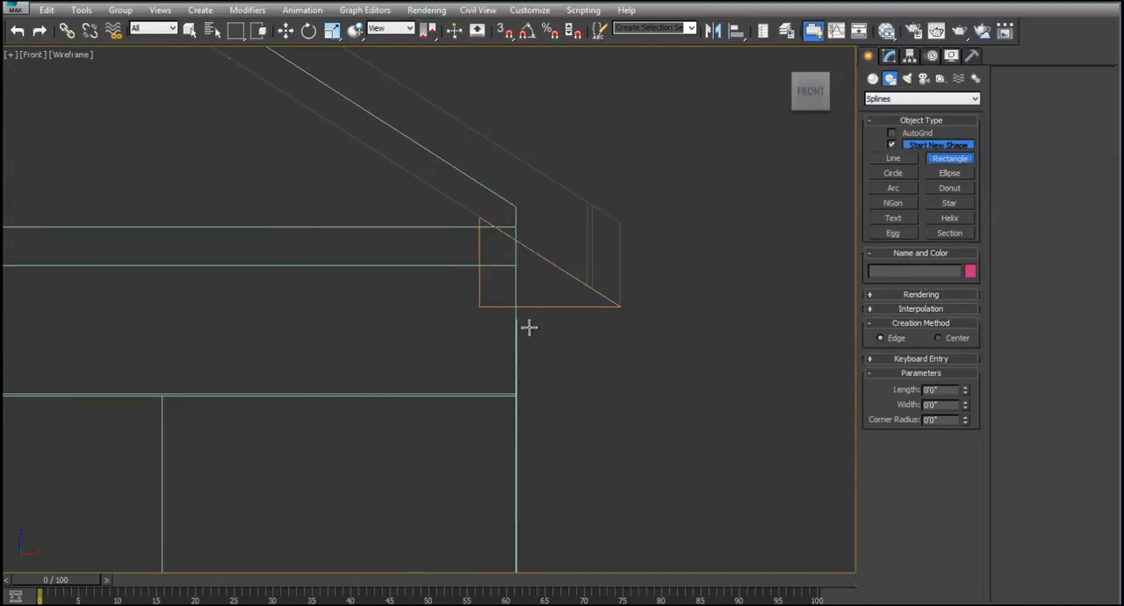
left_click_drag(516, 305, 525, 393)
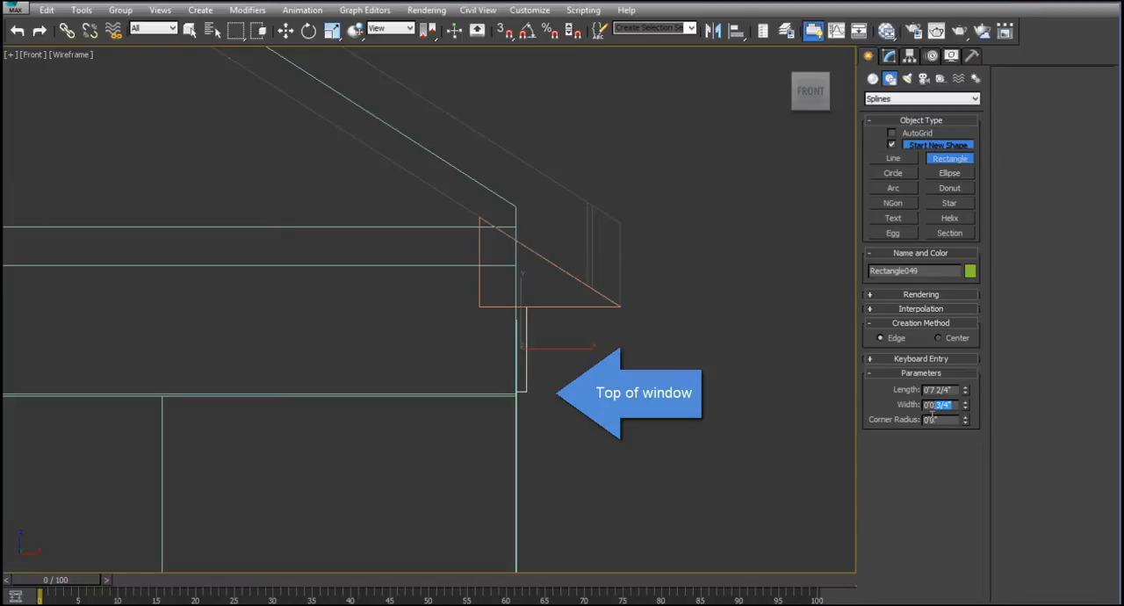
right_click(665, 369)
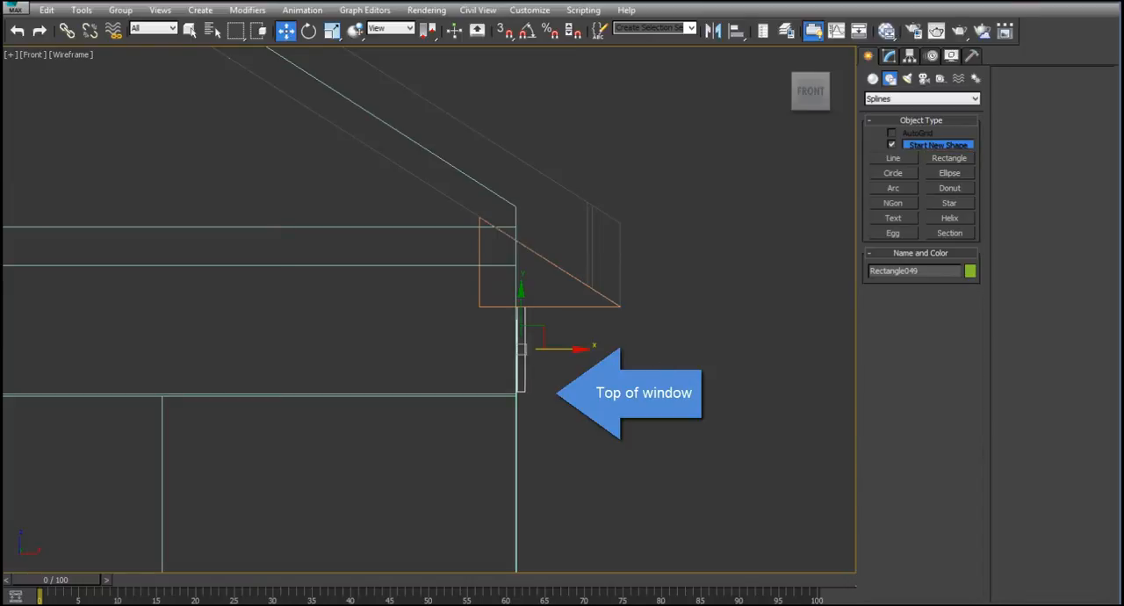
left_click_drag(918, 270, 857, 270)
left_click(715, 304)
left_click(587, 306)
left_click(567, 332)
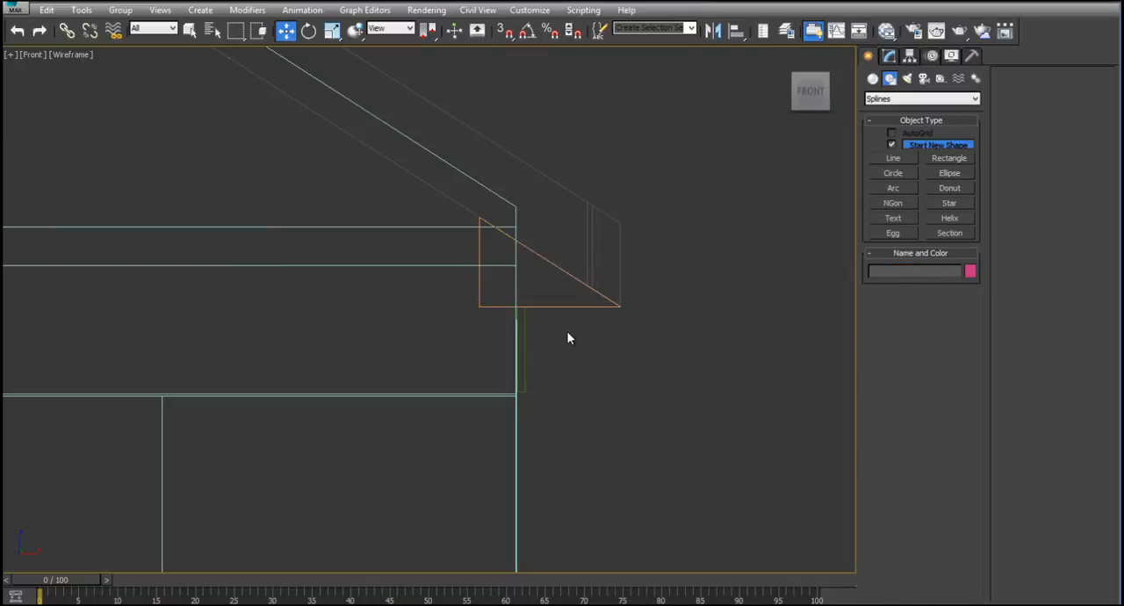
- With 3D snapping on, draw a line in the perspective view along the eave board's lower edge, from its front end to its rear end
key("alt+w")
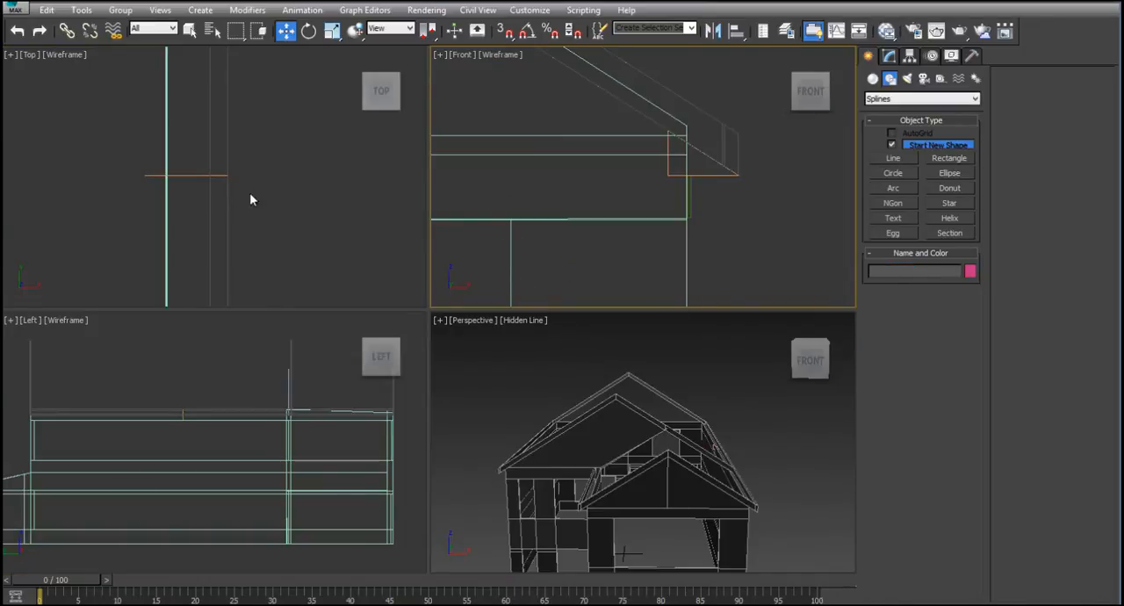
left_click(738, 436)
key("alt+w")
middle_click_drag(626, 290, 612, 265, "alt")
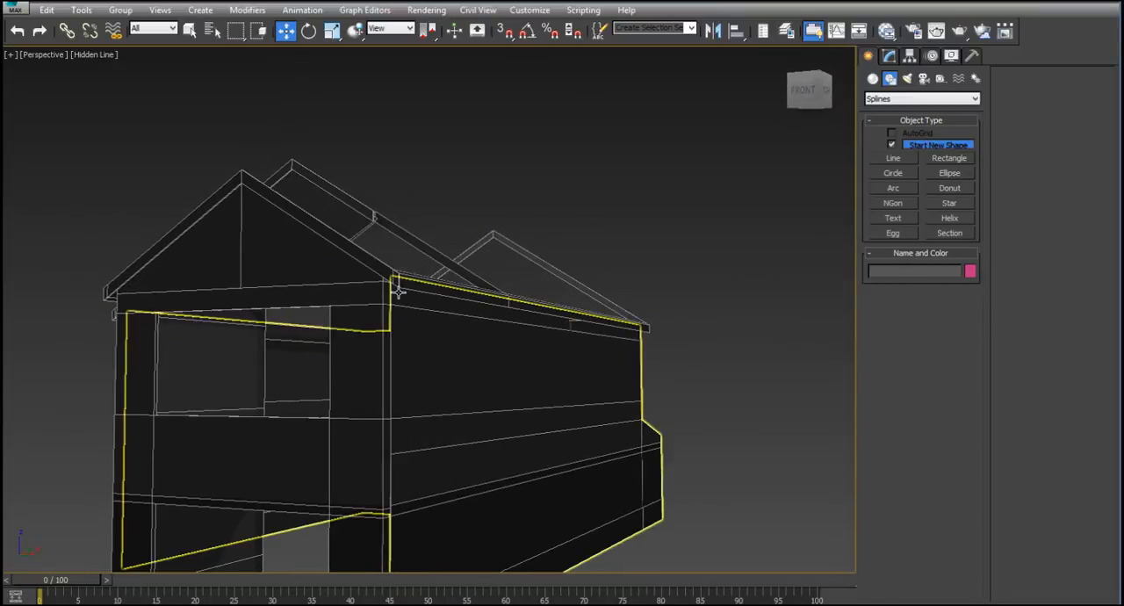
left_click(887, 158)
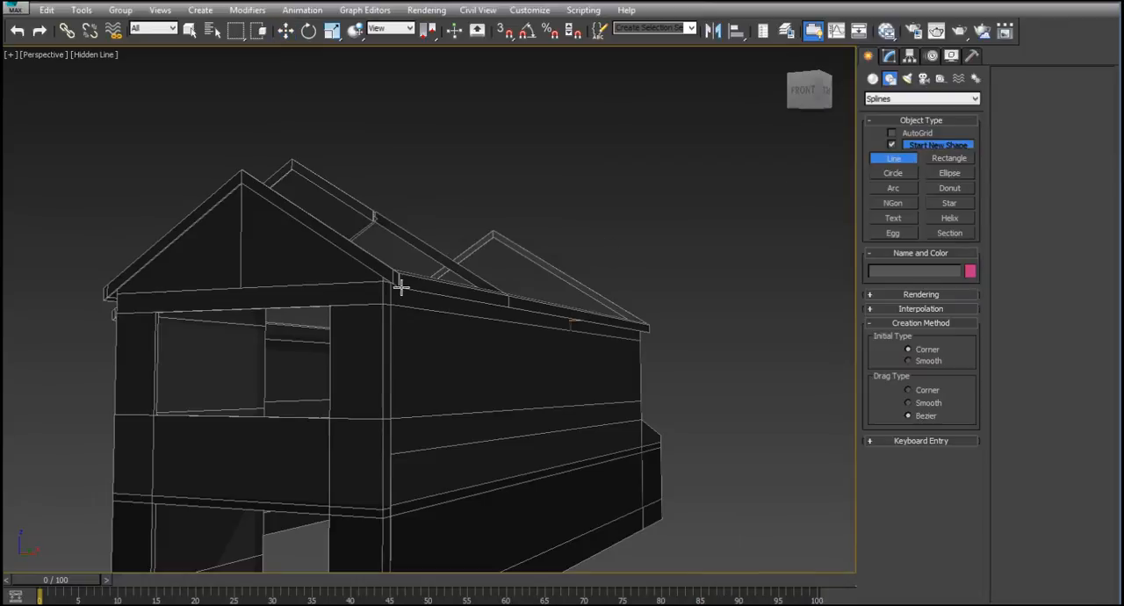
left_click(504, 31)
middle_click_drag(502, 183, 526, 205, "alt")
left_click(447, 130)
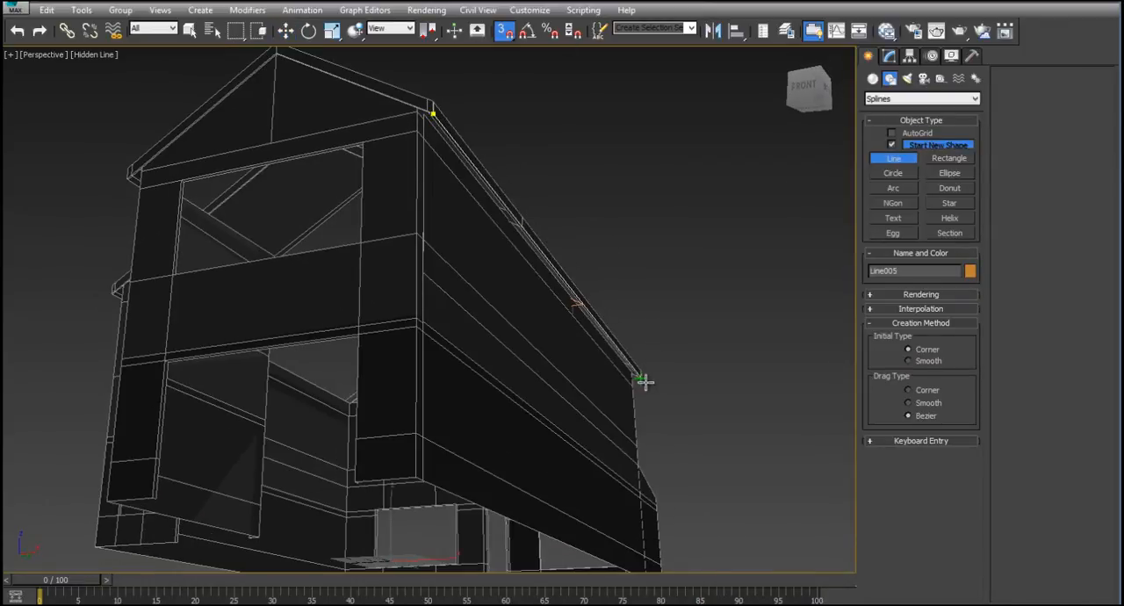
scroll(641, 379, "up", 6)
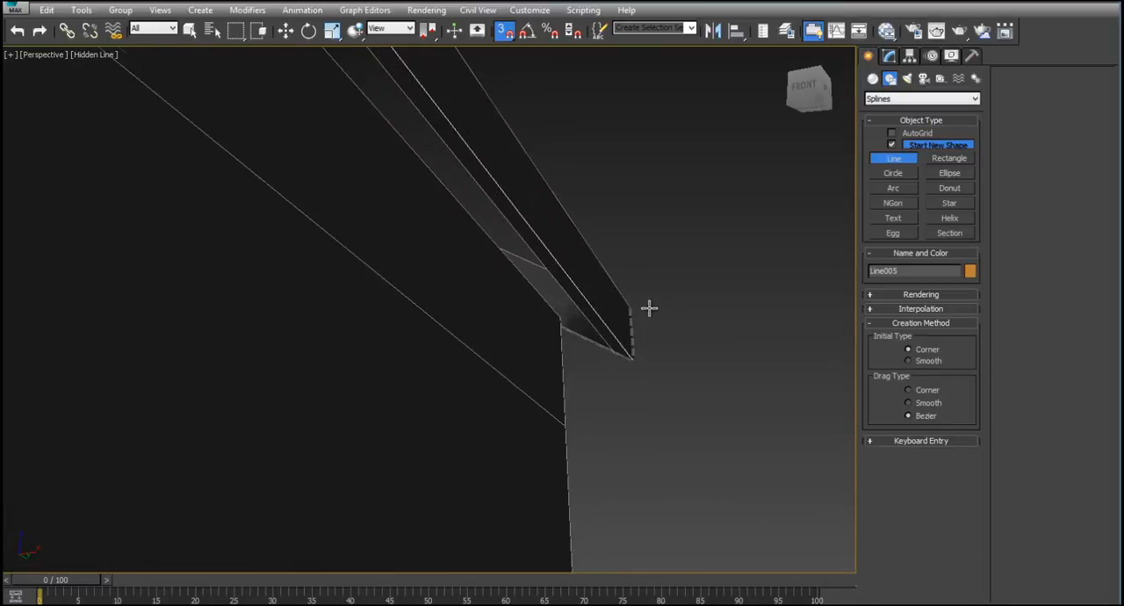
left_click(638, 361)
scroll(653, 227, "down", 5)
scroll(617, 212, "up", 3)
scroll(617, 211, "down", 6)
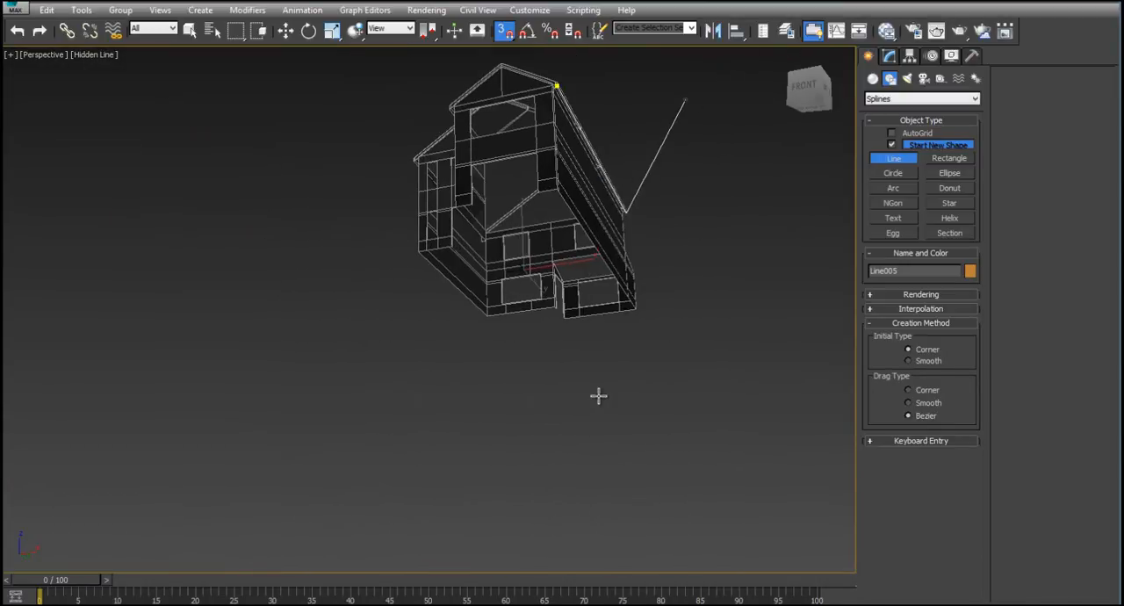
middle_click_drag(586, 218, 595, 377)
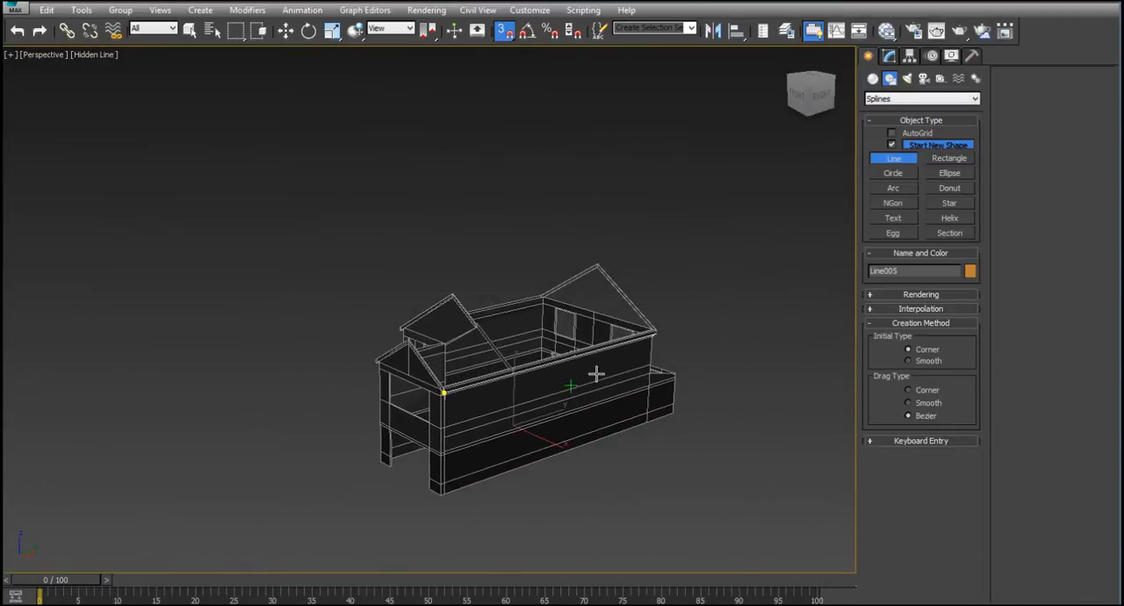
scroll(547, 358, "up", 8)
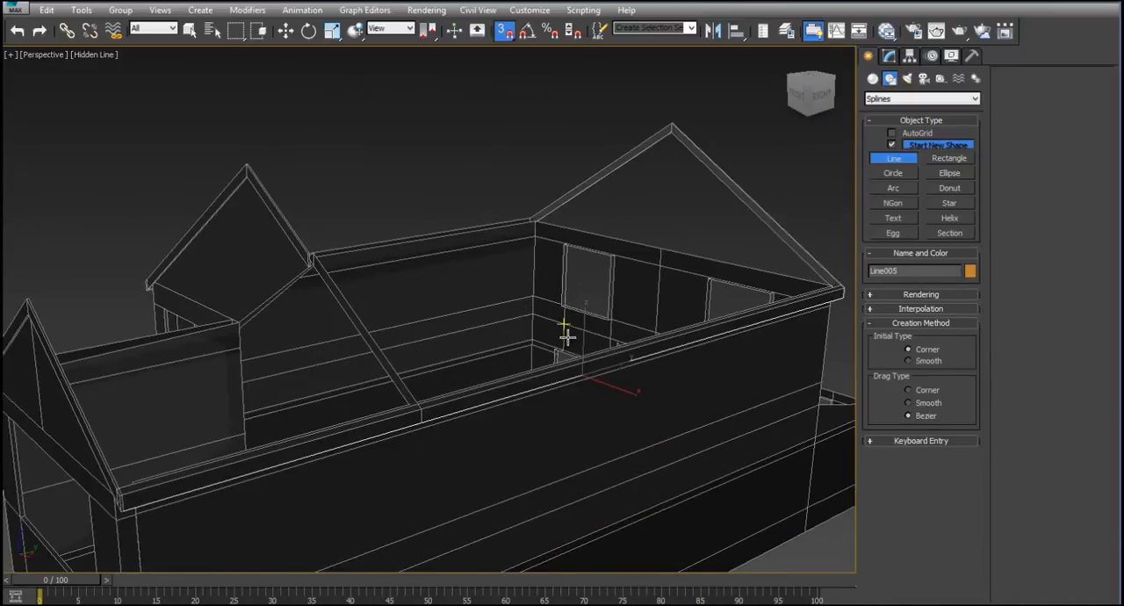
key("w")
left_click(652, 371)
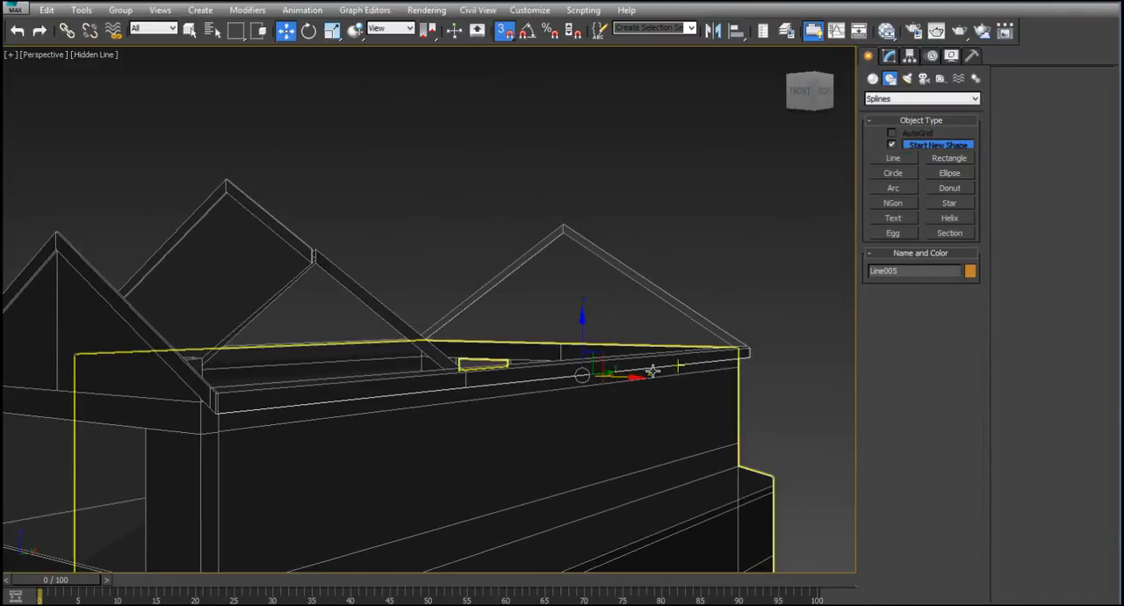
- Add a Sweep modifier to the eave line, using the triangular profile as its custom section
left_click(888, 56)
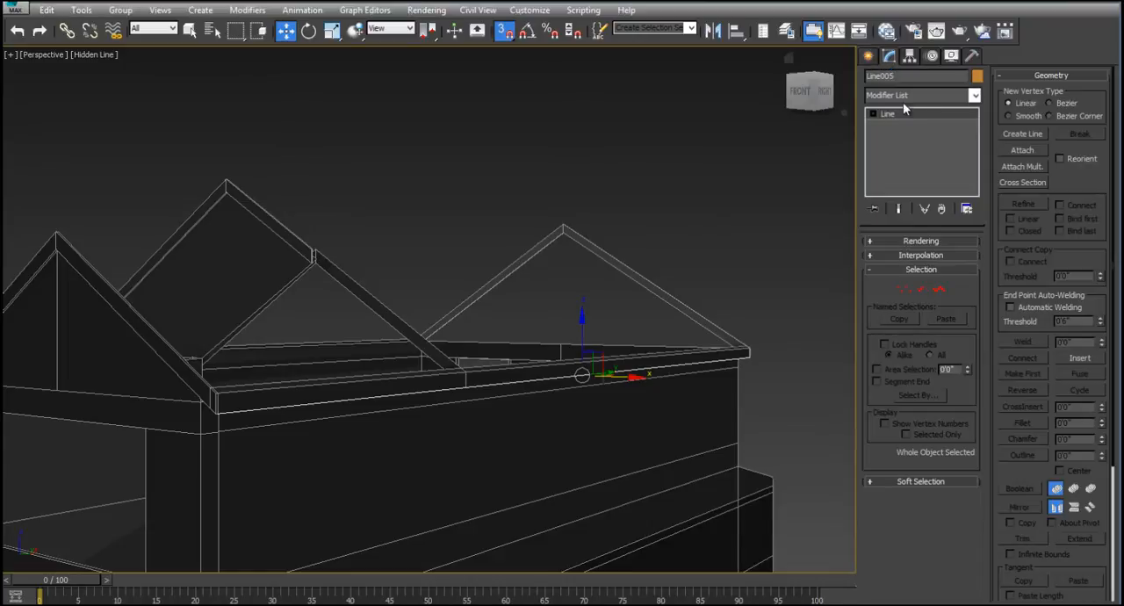
left_click(973, 95)
scroll(941, 152, "down", 15)
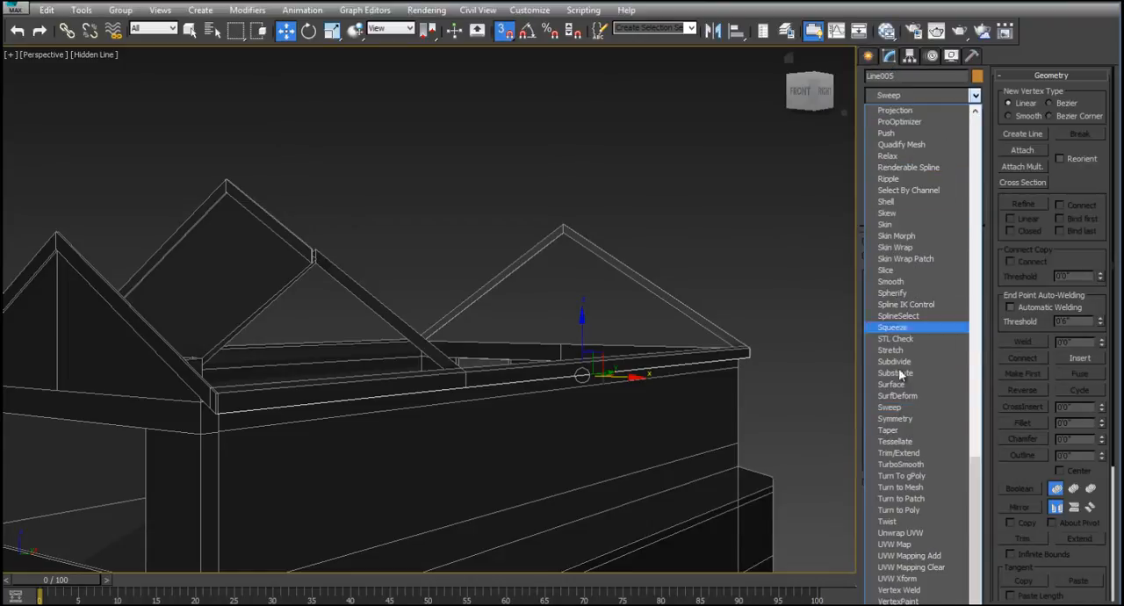
left_click(889, 407)
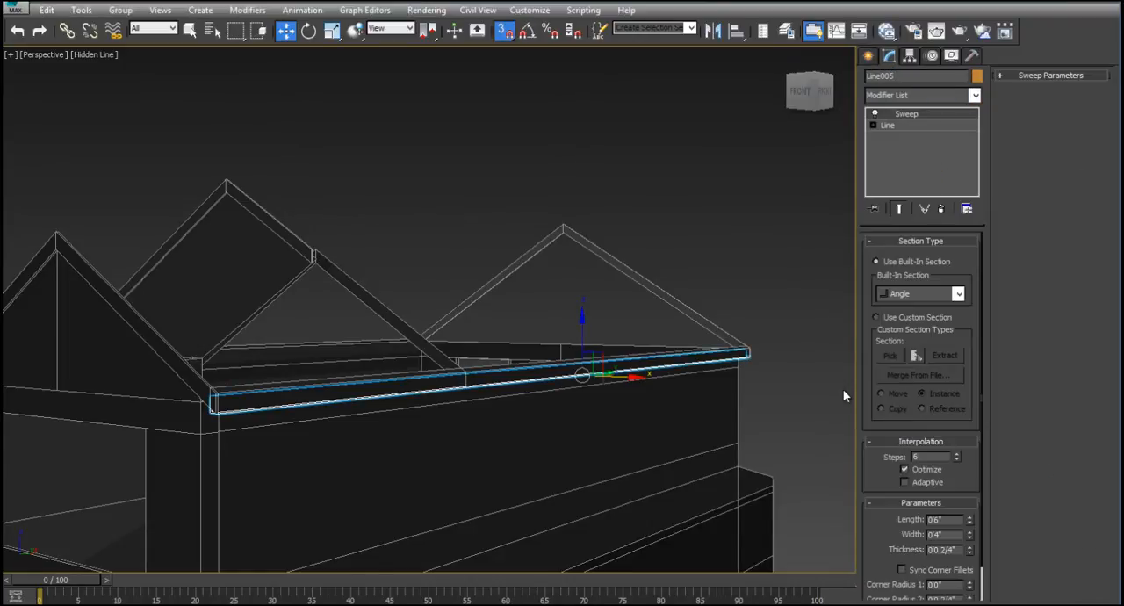
left_click(898, 318)
left_click(889, 355)
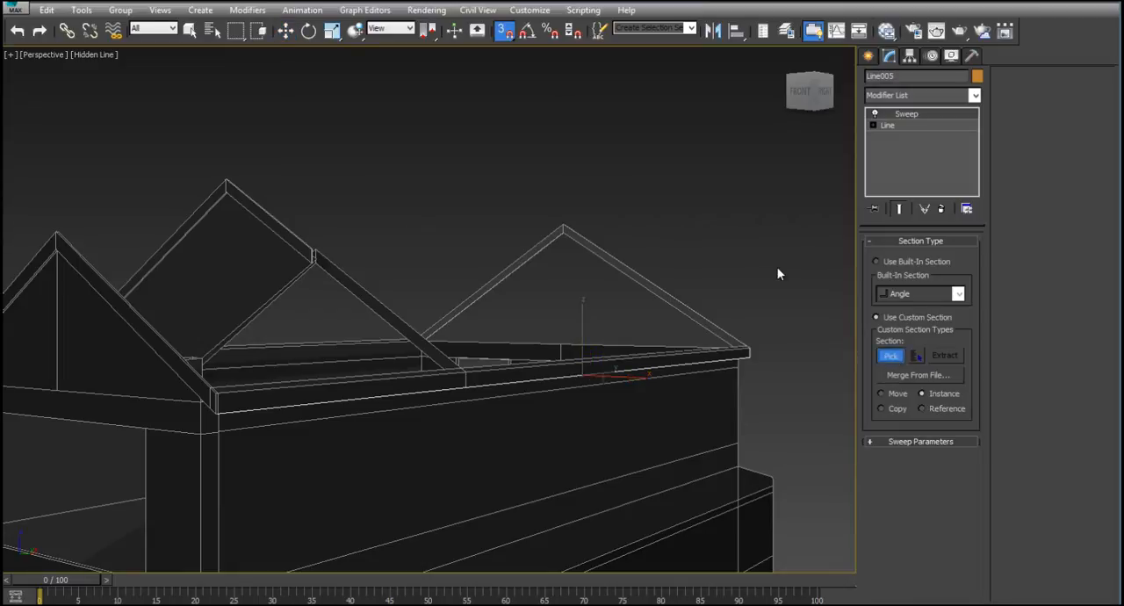
key("alt+w")
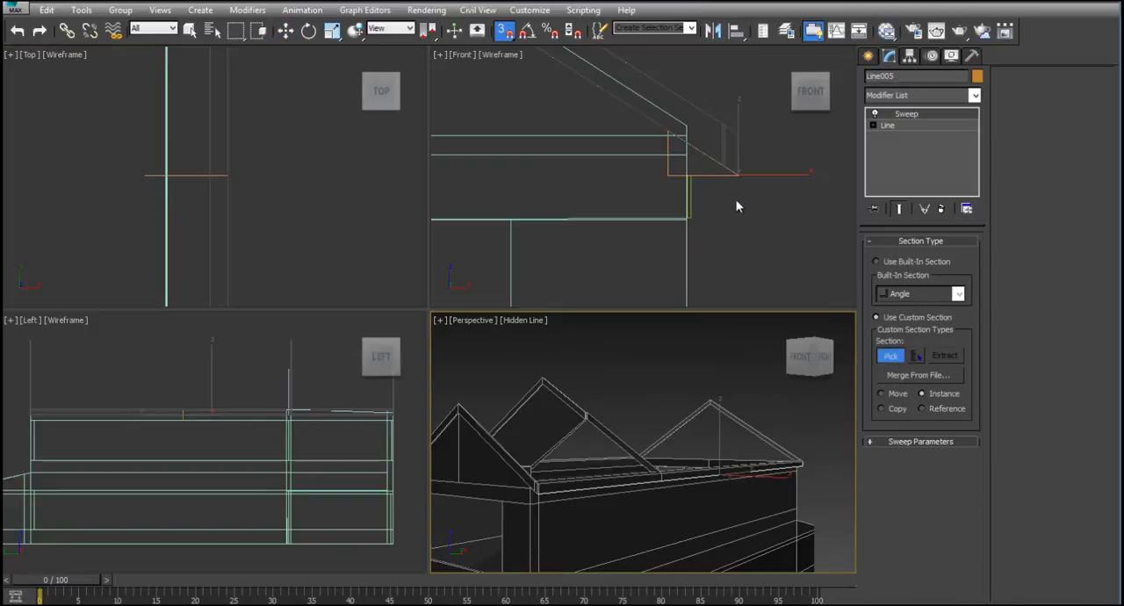
left_click(669, 177)
key("alt+w")
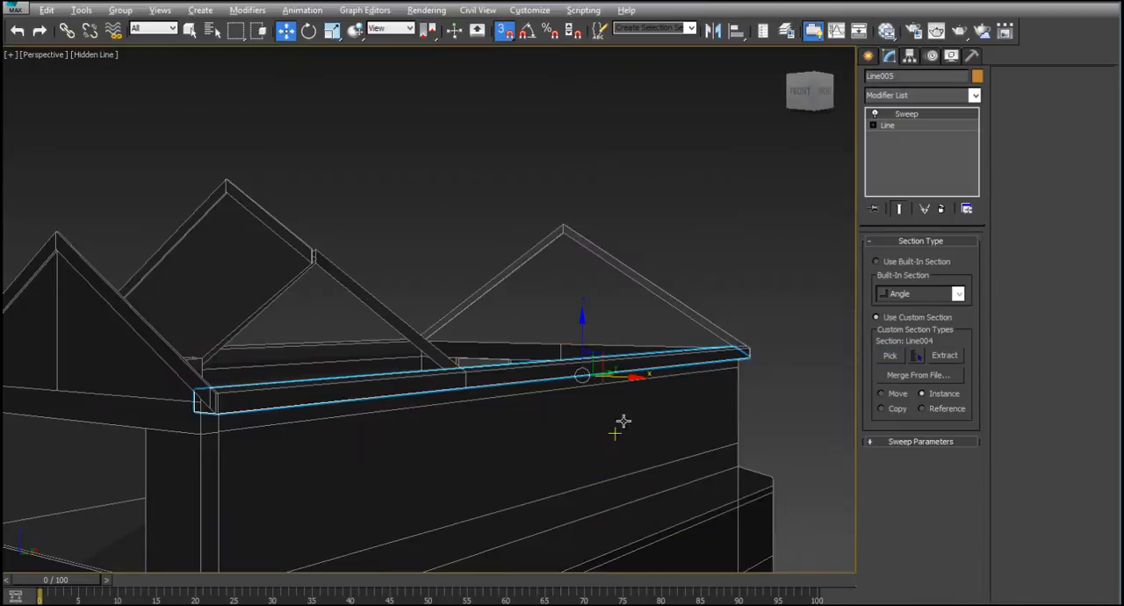
- Render the perspective view to examine the swept eave enclosure
scroll(620, 422, "up", 5)
left_click(983, 31)
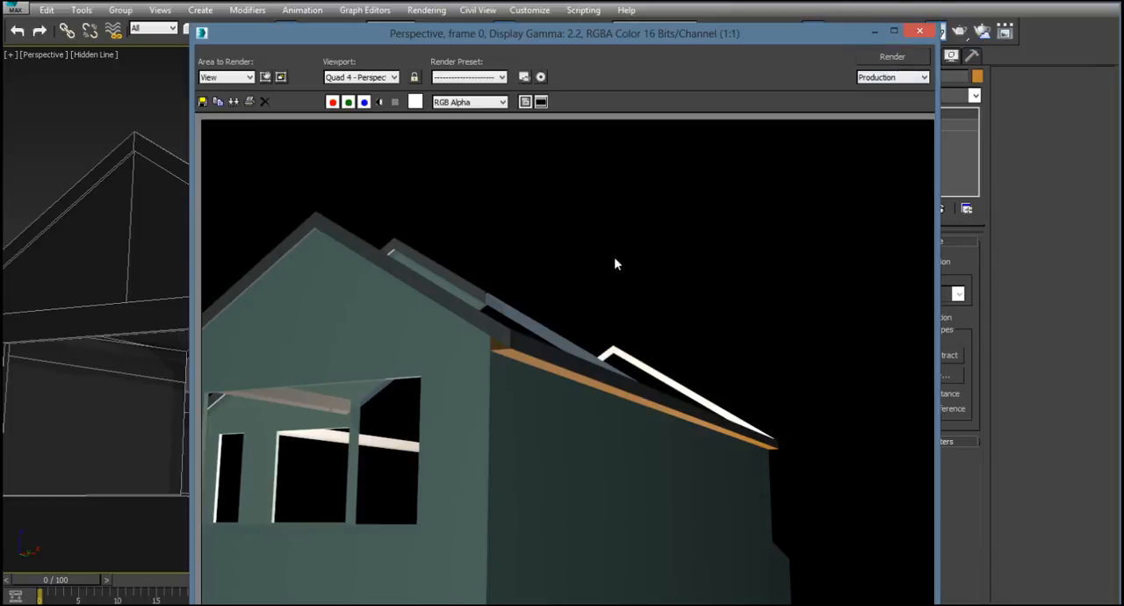
left_click(919, 32)
- Copy the swept eave enclosure downward along Z and pick the narrow rectangle as the copy's custom section
middle_click_drag(467, 242, 483, 303, "alt")
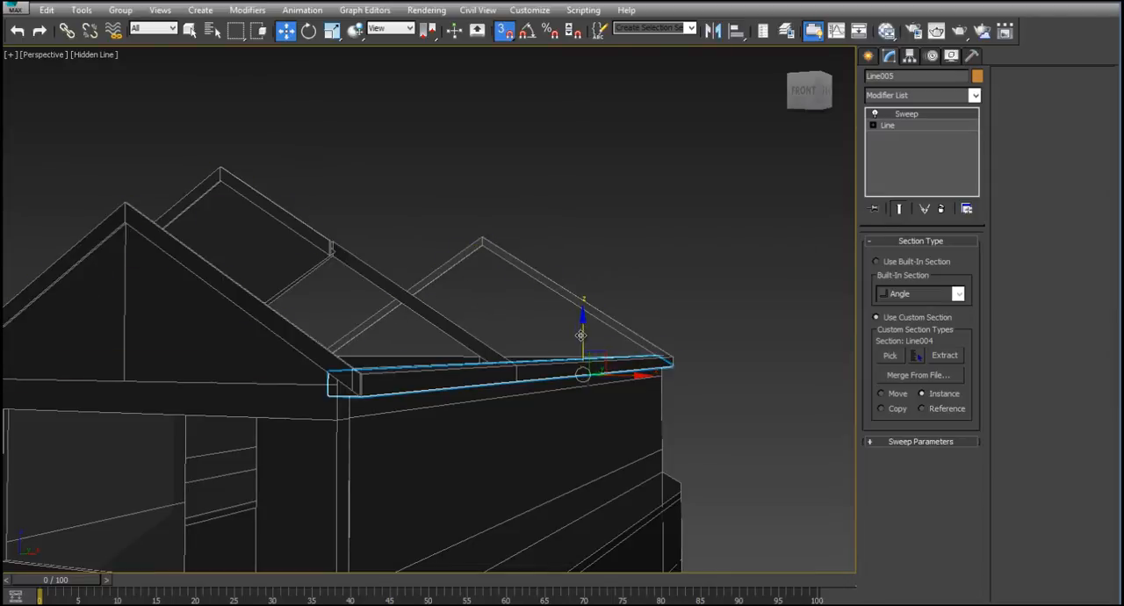
left_click_drag(582, 335, 578, 408, "shift")
left_click(562, 381)
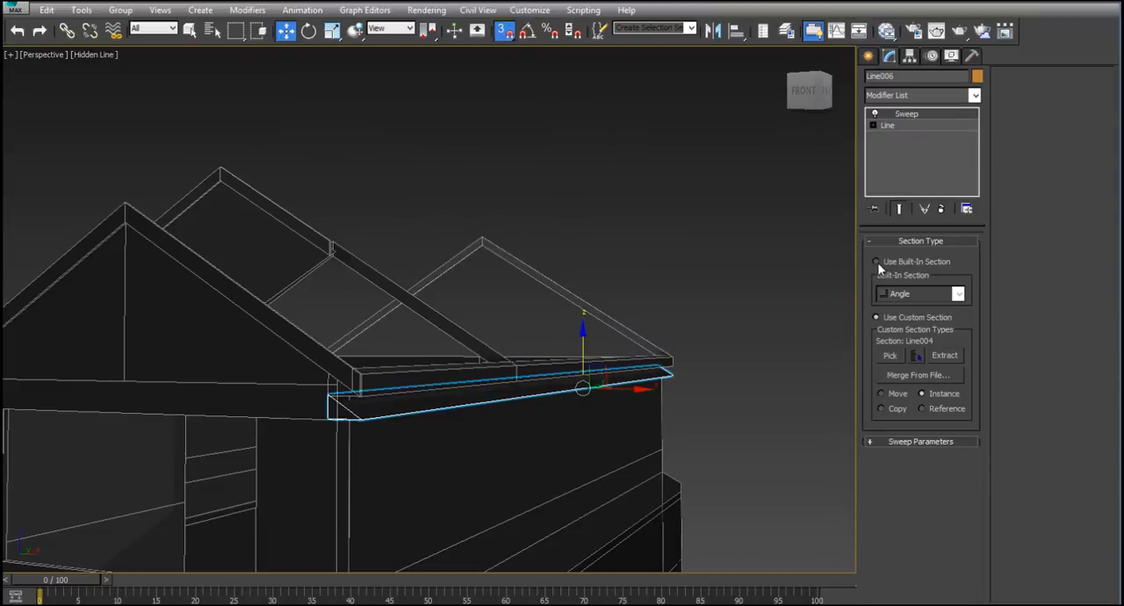
left_click(887, 356)
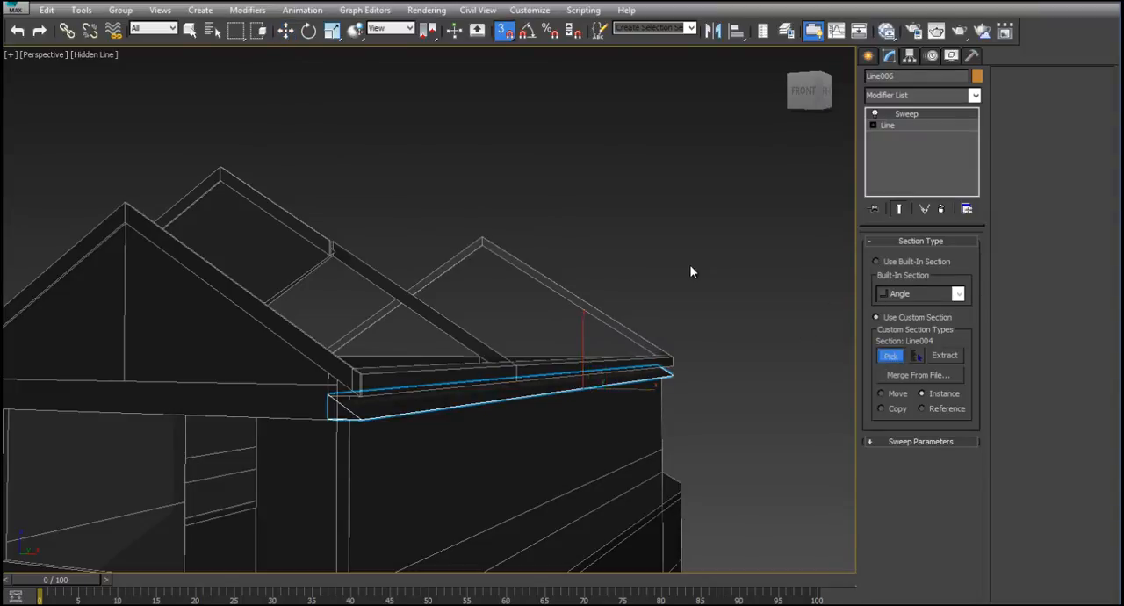
key("alt+w")
left_click(690, 200)
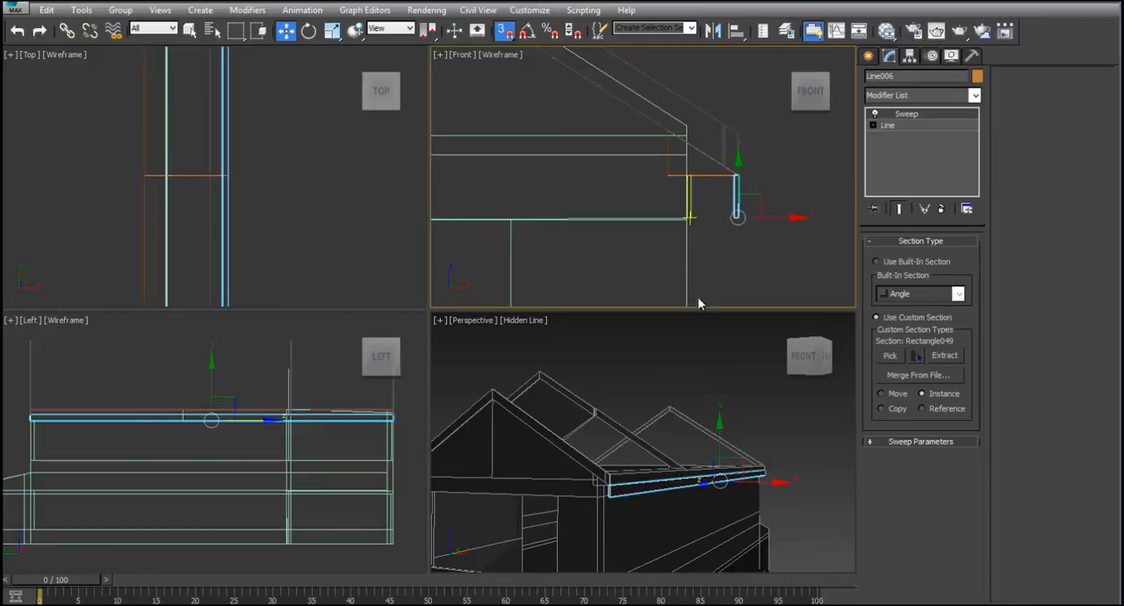
- Move the rectangular swept trim along X in the front view until it sits against the wall face above the window
key("alt+w")
middle_click_drag(520, 317, 545, 305, "alt")
key("alt+w")
right_click(721, 228)
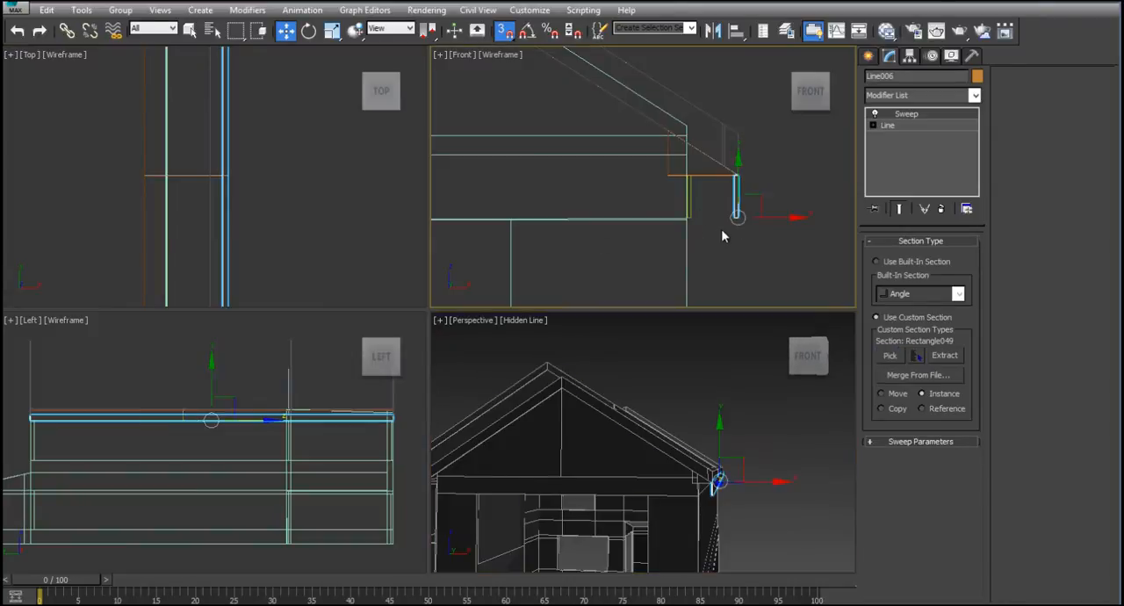
left_click_drag(765, 217, 693, 218)
- Render the perspective view from below the eave to examine the wall trim under the enclosure
right_click(719, 389)
key("alt+w")
middle_click_drag(721, 393, 623, 287, "alt")
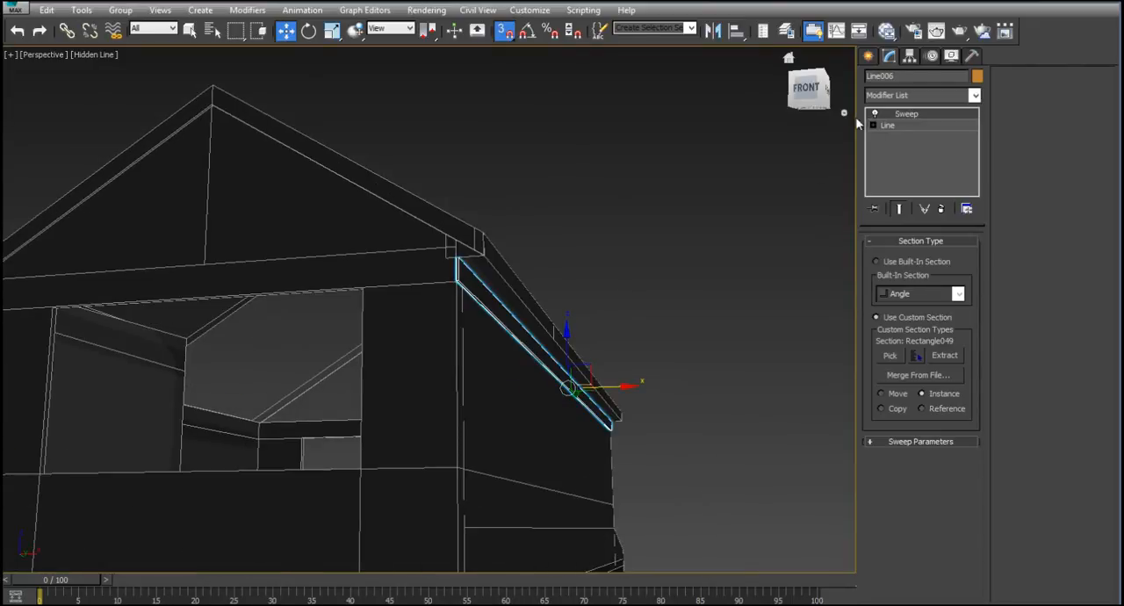
left_click(959, 31)
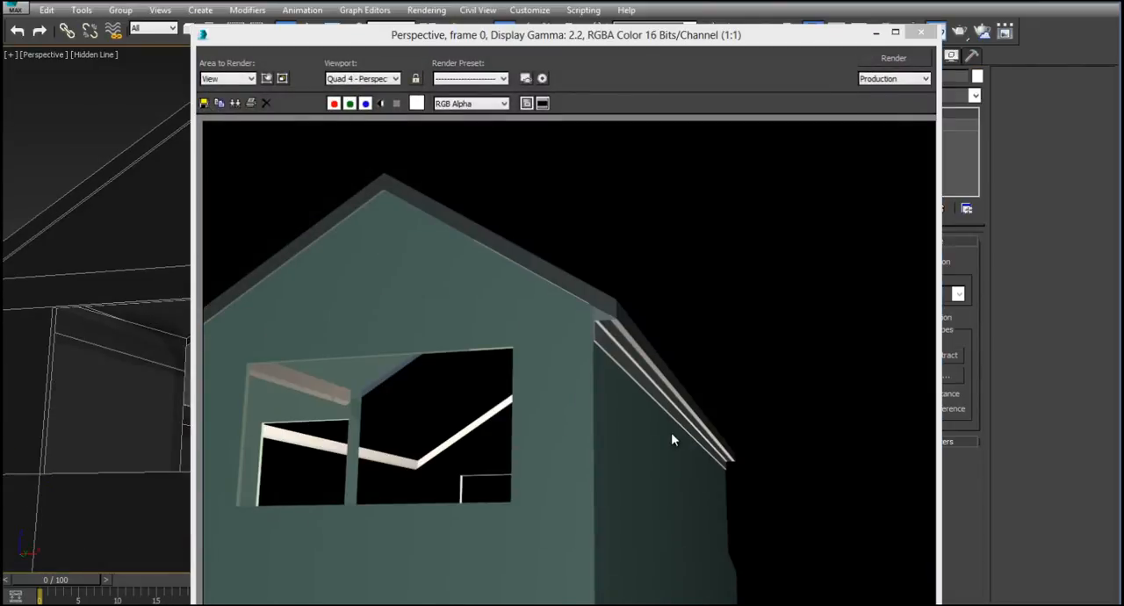
left_click(920, 34)
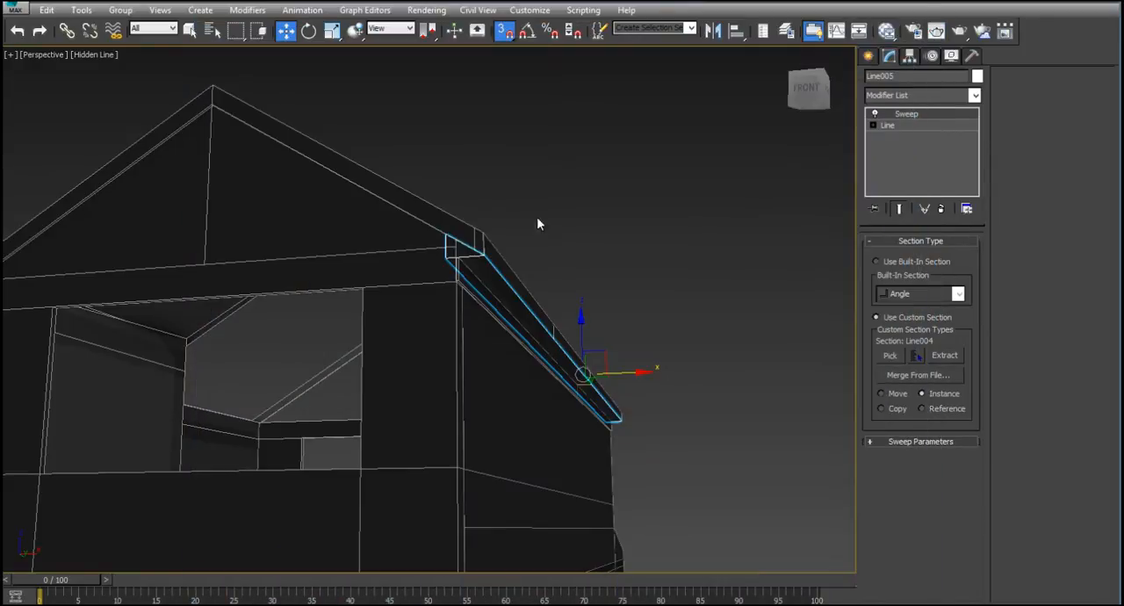
- Render the whole house in perspective to examine the eaves and trim on all sections
middle_click_drag(554, 228, 569, 213, "alt")
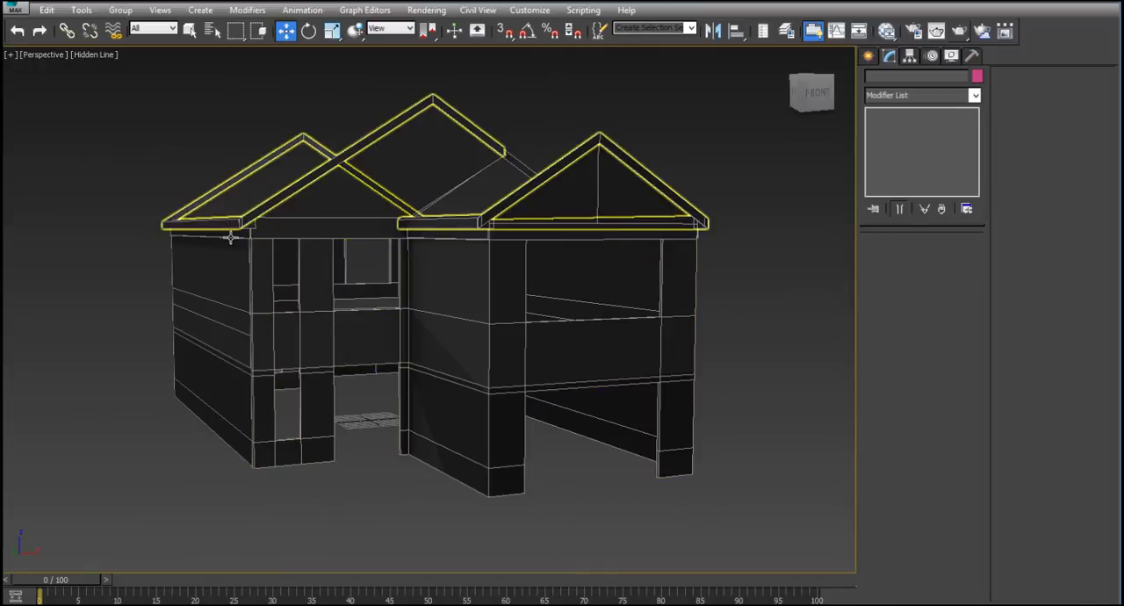
left_click(959, 31)
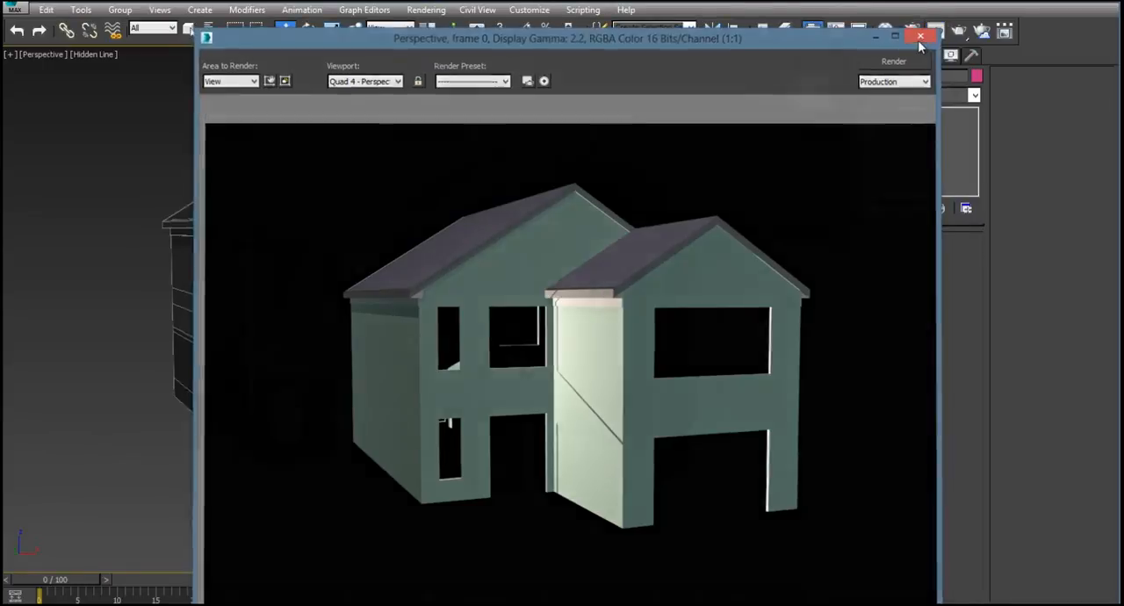
- Move the end vertices of Newestroof's smaller front gable slightly outward along Y in the top view, past the front wall
left_click(924, 36)
left_click(349, 117)
key("alt+w")
middle_click_drag(217, 193, 163, 217)
scroll(198, 228, "down", 5)
scroll(262, 207, "up", 6)
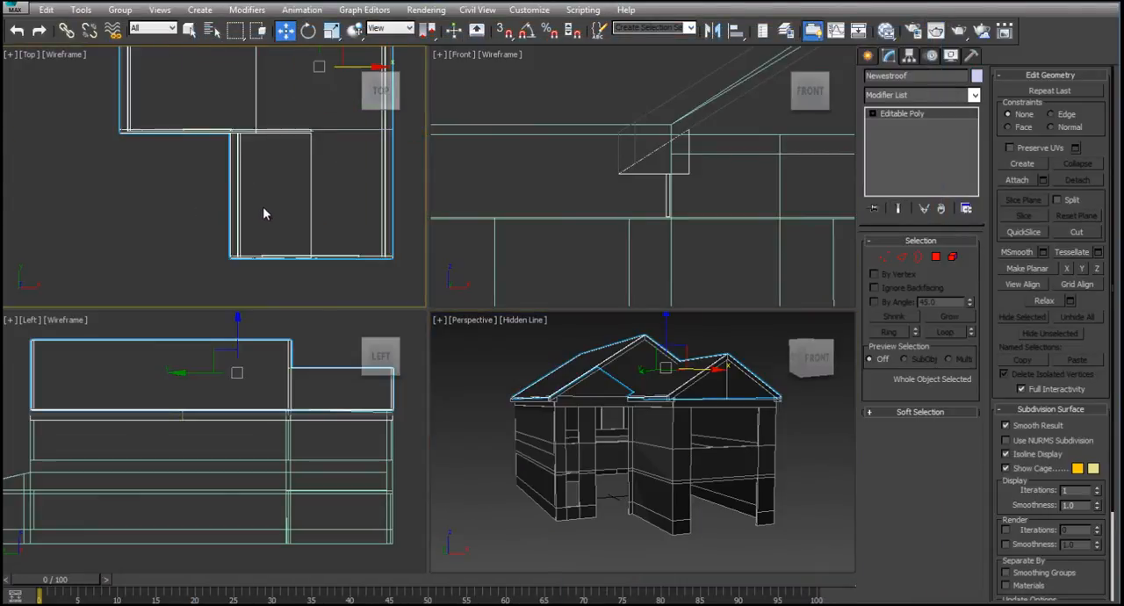
key("alt+w")
middle_click_drag(264, 227, 135, 91)
scroll(133, 91, "down", 3)
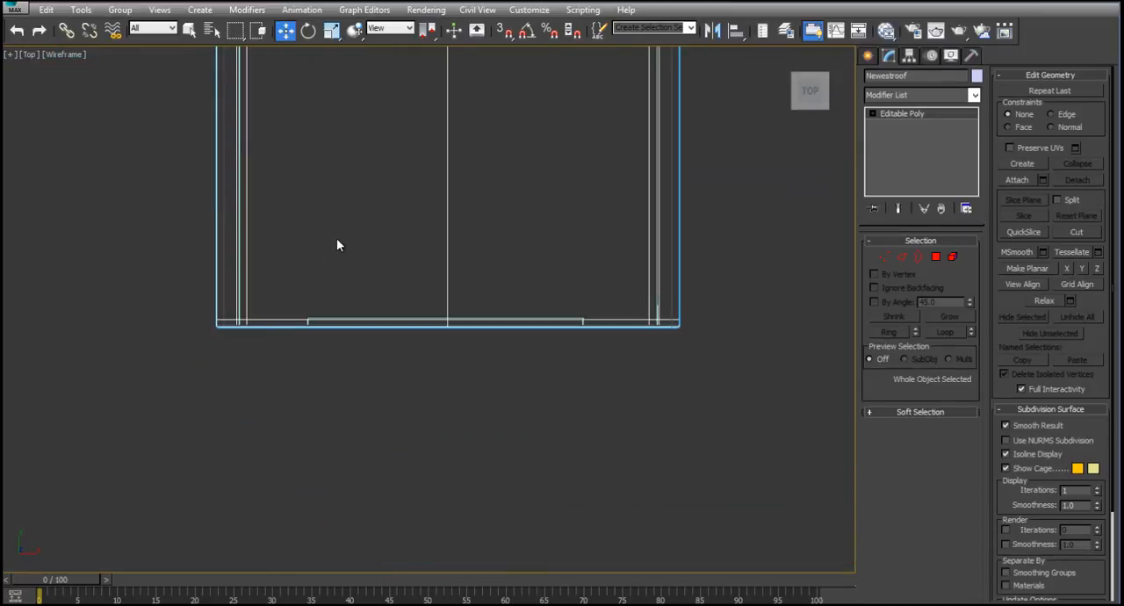
left_click(884, 256)
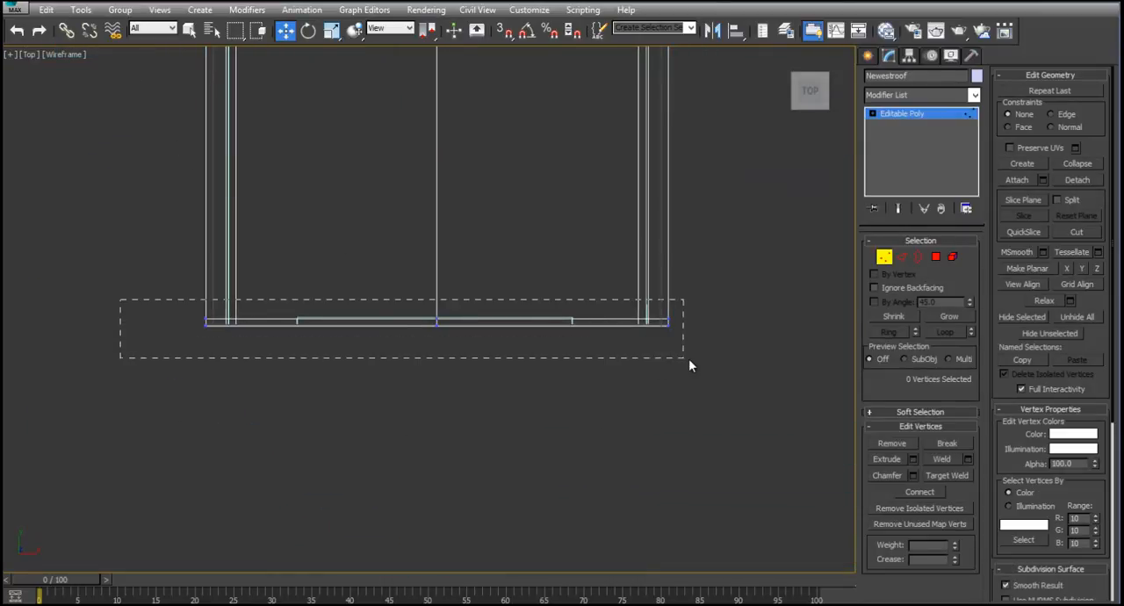
left_click_drag(689, 360, 689, 360)
scroll(434, 336, "up", 5)
scroll(433, 336, "down", 3)
middle_click_drag(277, 345, 414, 347)
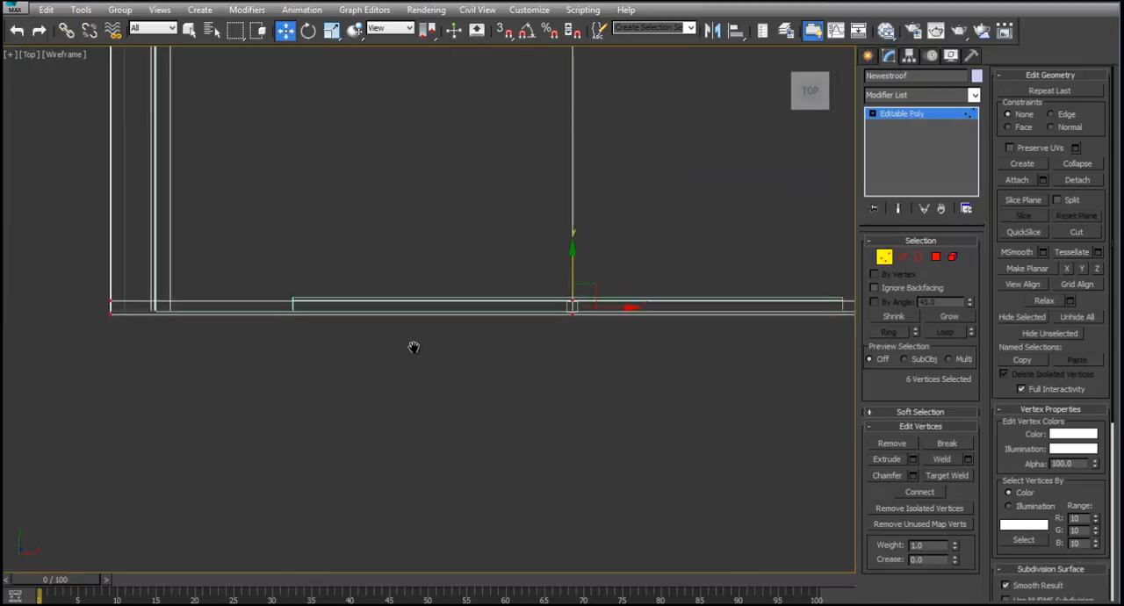
scroll(508, 323, "up", 5)
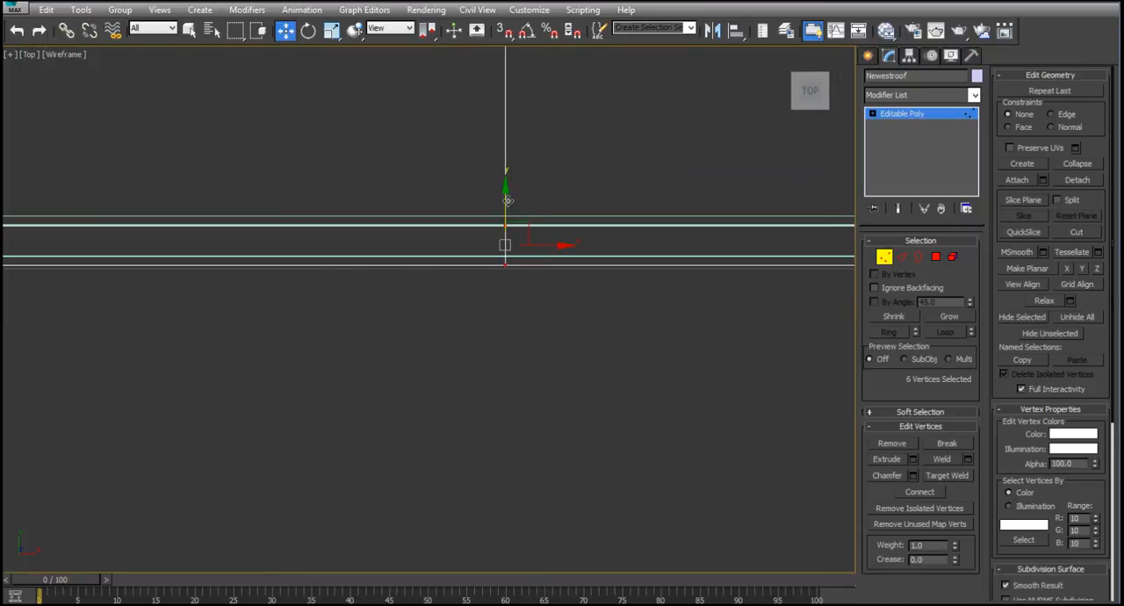
left_click_drag(507, 200, 507, 278)
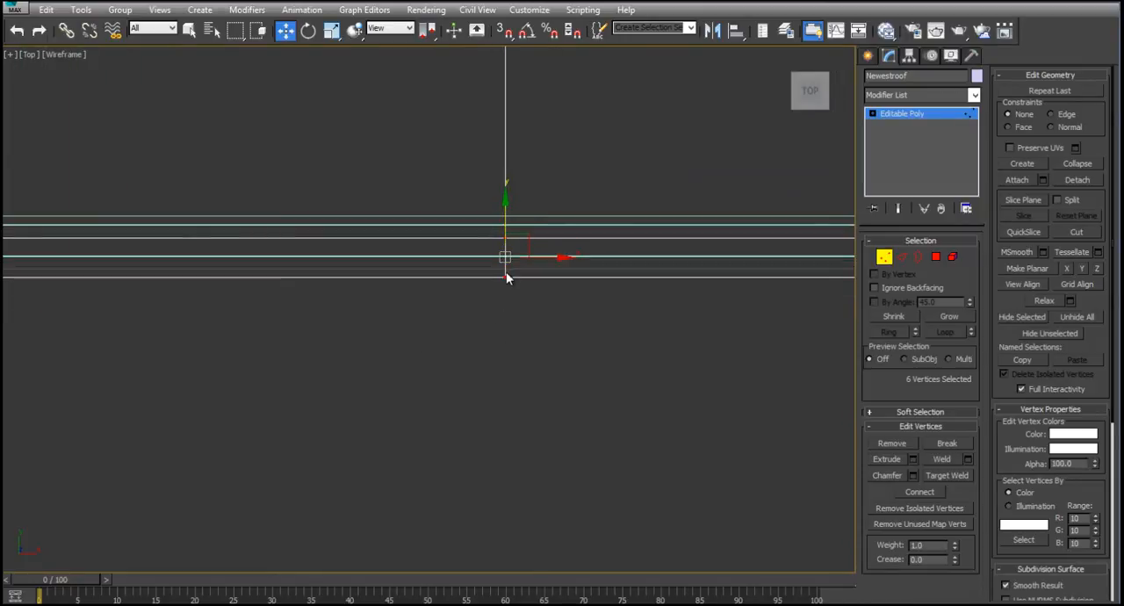
left_click(884, 259)
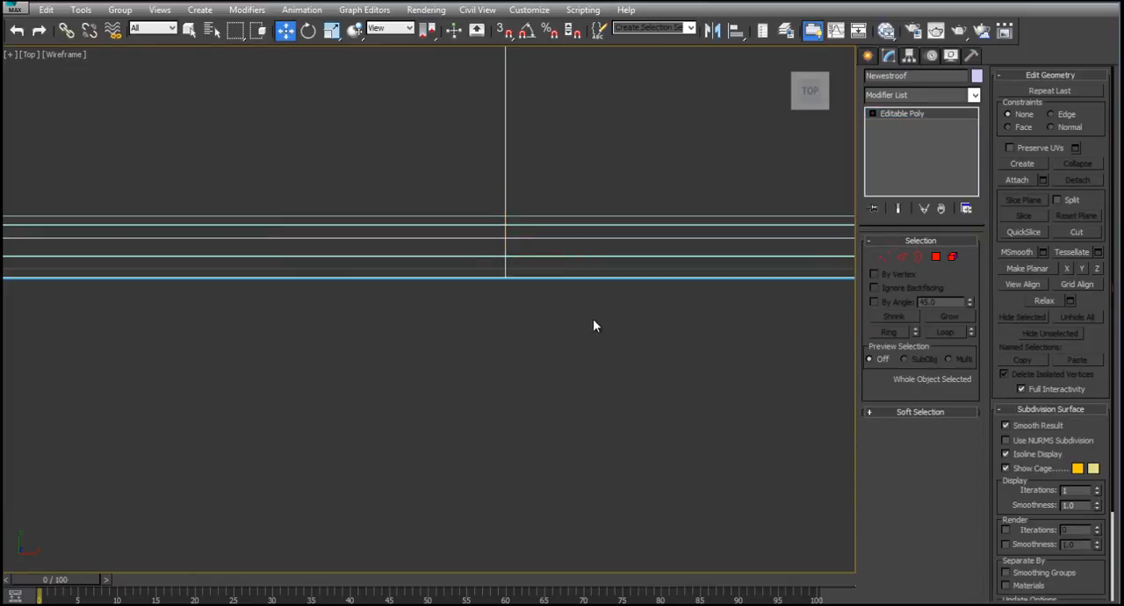
left_click(592, 319)
- Move the vertices along Newestroof's rear gable end slightly outward along Y in the top view, past the rear wall
scroll(593, 320, "down", 5)
middle_click_drag(584, 206, 629, 397)
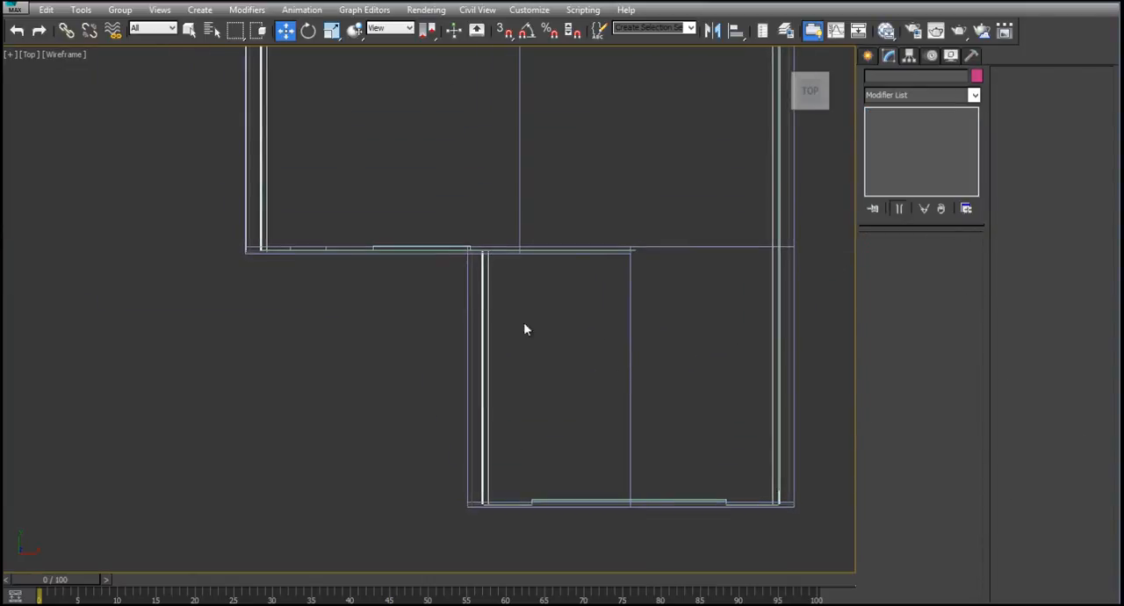
middle_click_drag(399, 275, 442, 328)
scroll(342, 316, "up", 6)
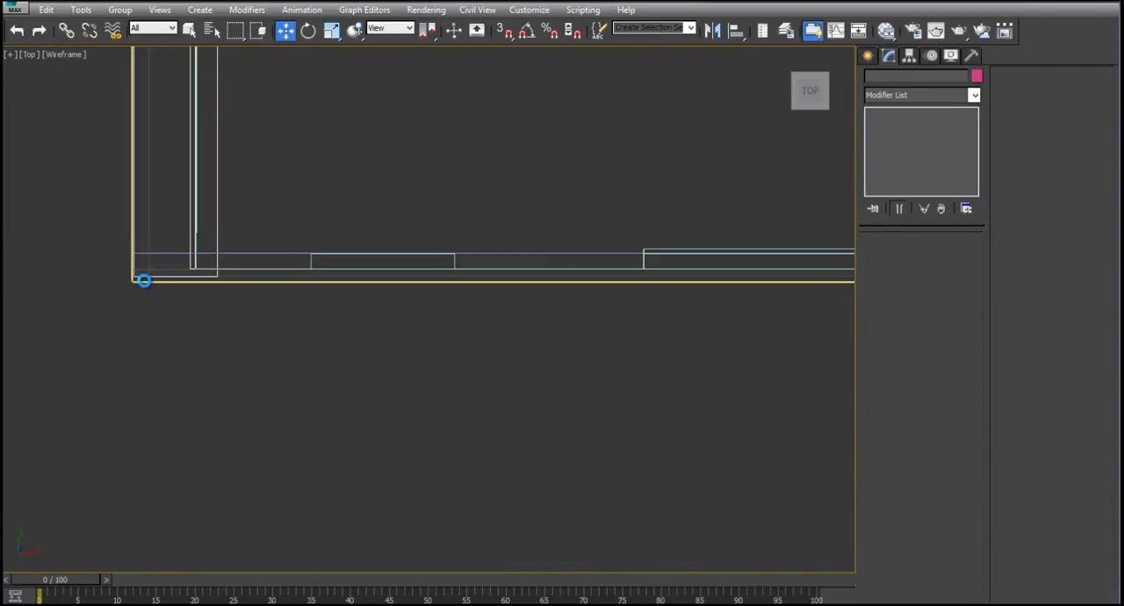
scroll(144, 280, "down", 10)
middle_click_drag(244, 198, 349, 293)
scroll(344, 309, "up", 8)
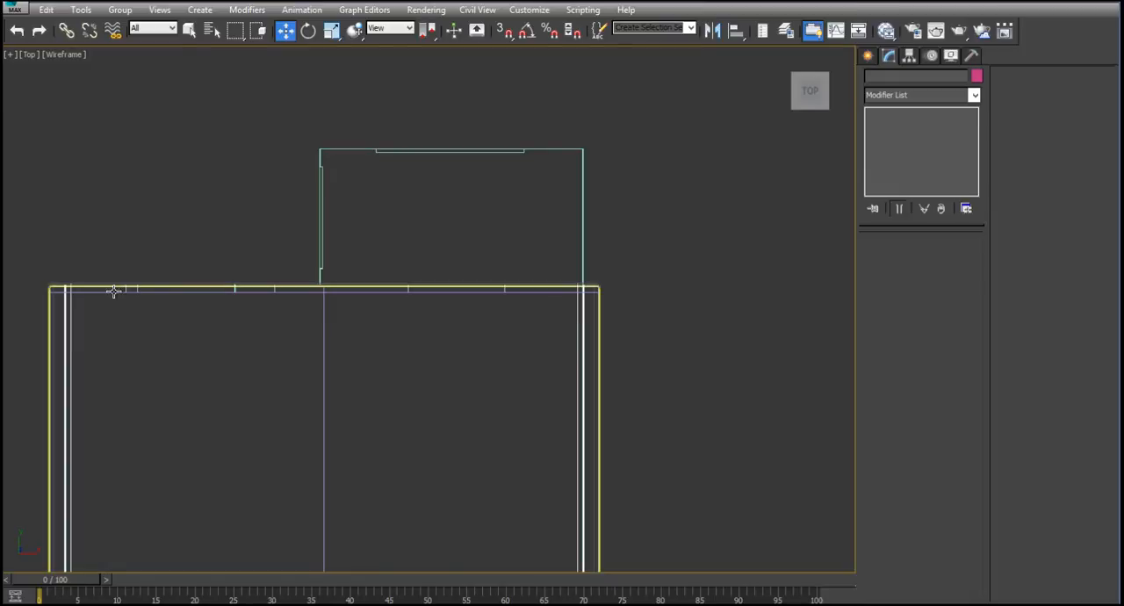
left_click(324, 355)
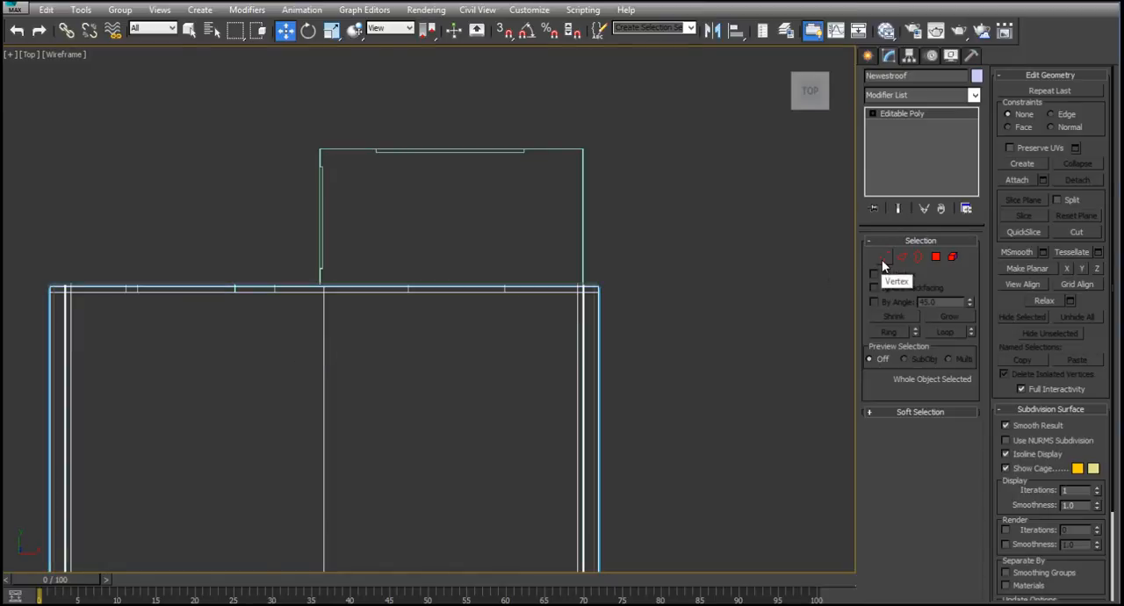
left_click(883, 258)
left_click_drag(623, 301, 623, 299)
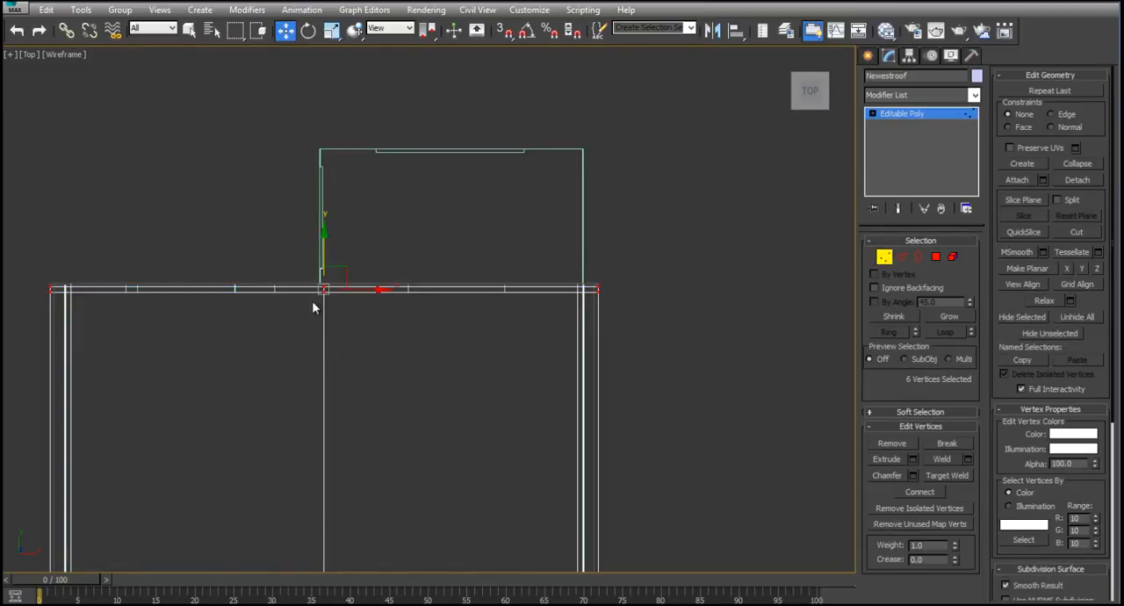
scroll(314, 303, "up", 5)
left_click_drag(333, 254, 333, 241)
left_click(884, 257)
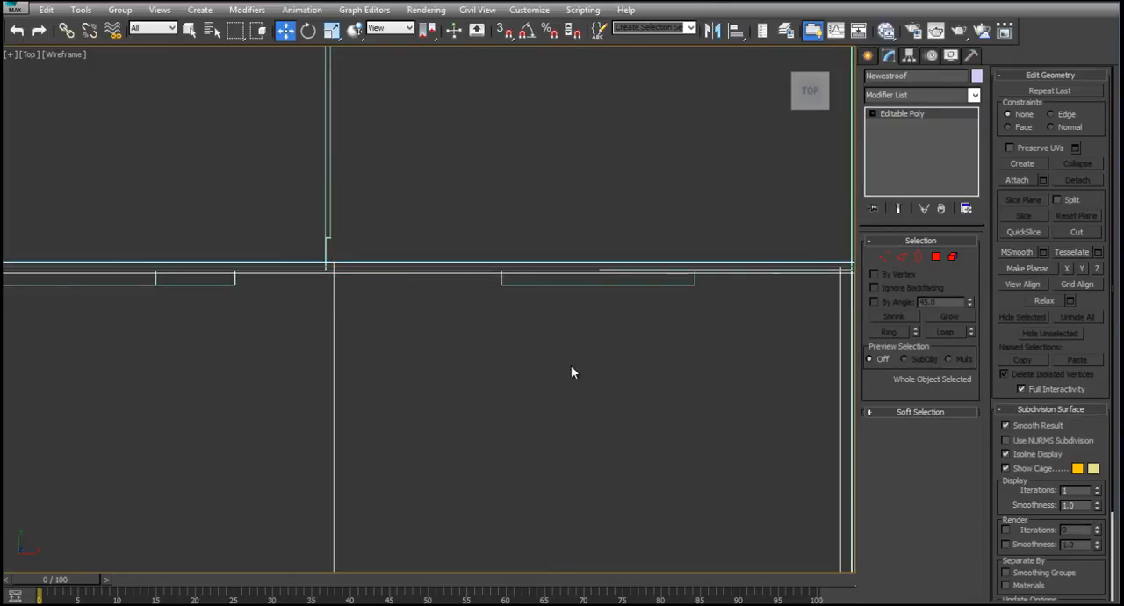
left_click(571, 373)
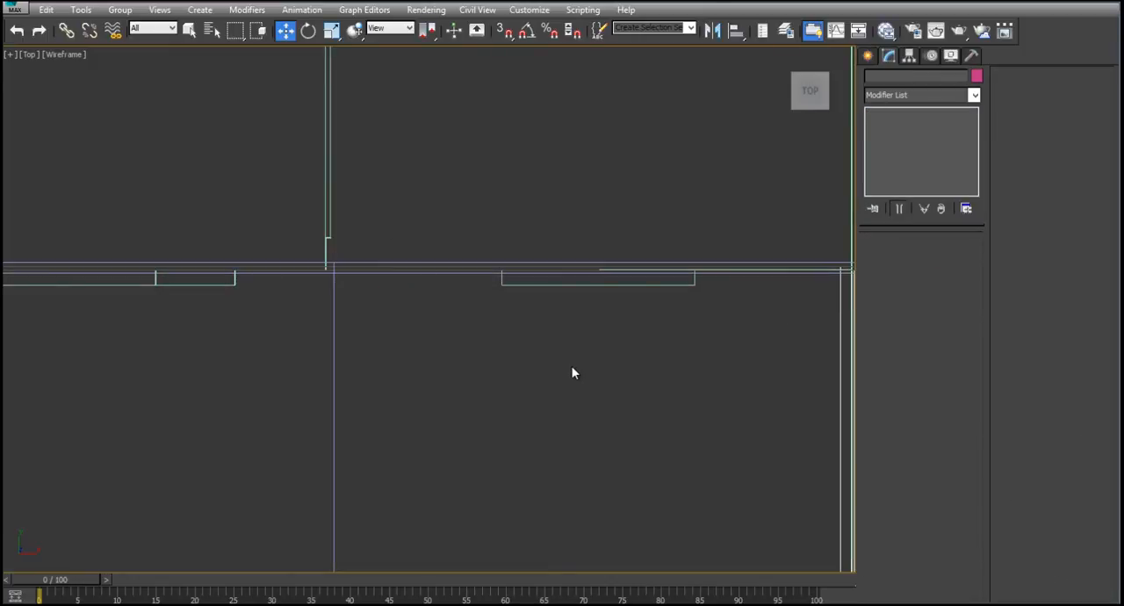
- Render the house in perspective from above to examine the extended roof ends
key("alt+w")
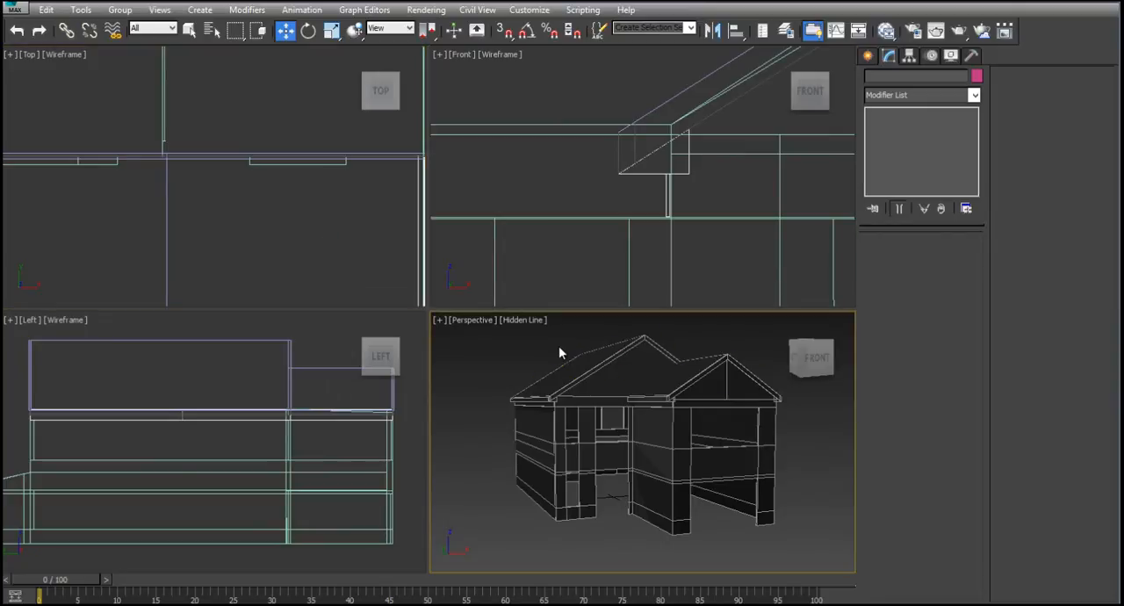
middle_click_drag(559, 346, 574, 377, "alt")
key("alt+w")
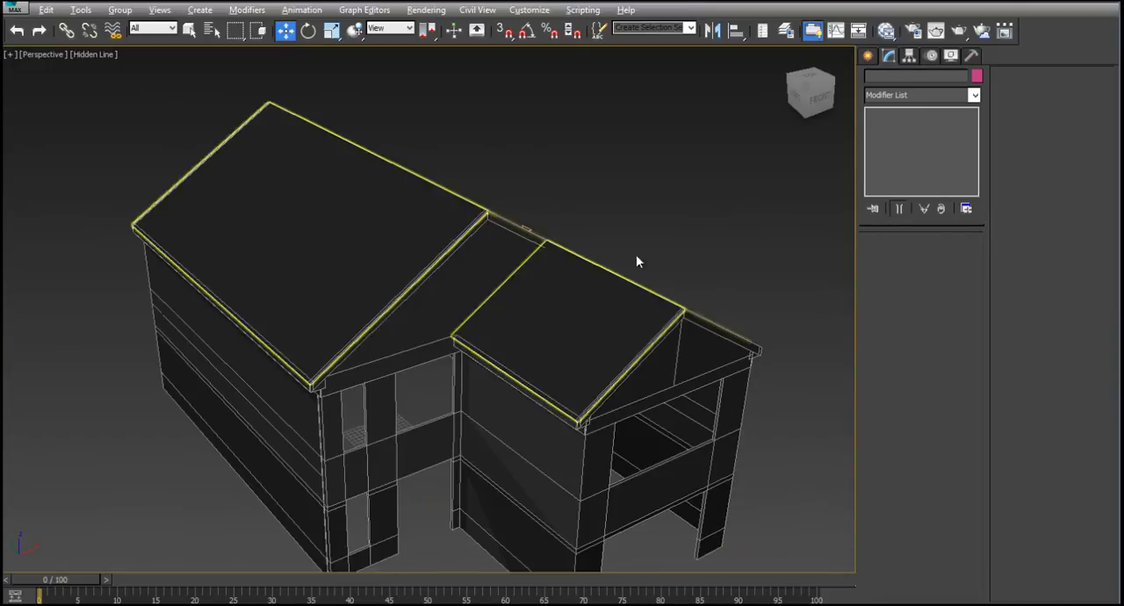
left_click(957, 32)
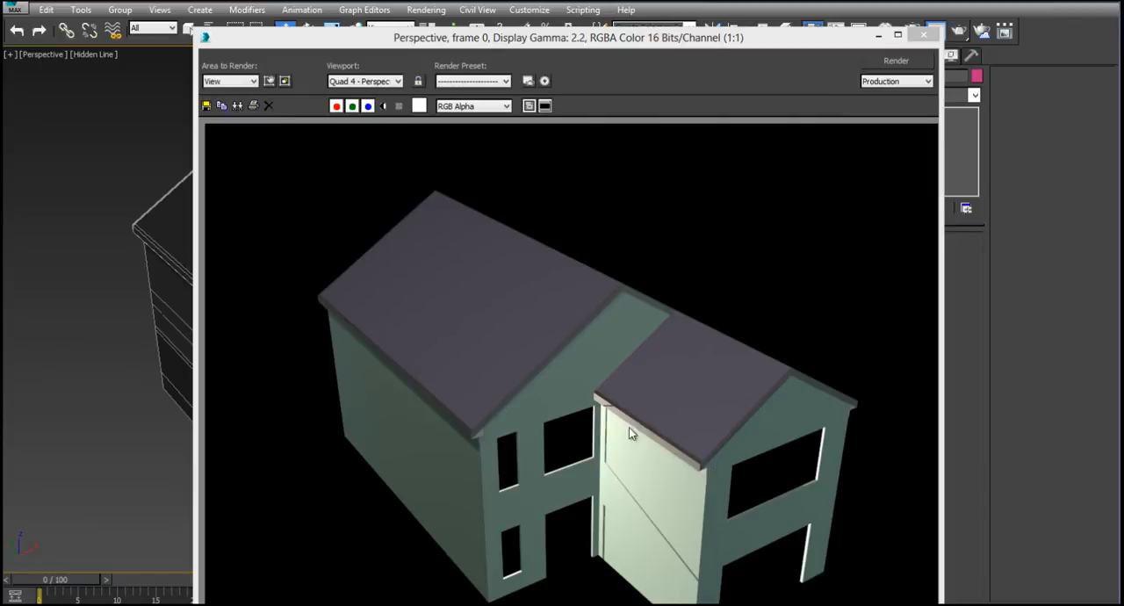
left_click(923, 34)
- Render a perspective close-up of the gable peak to examine the roof overhang against the wall
middle_click_drag(558, 295, 639, 264, "alt")
scroll(625, 267, "up", 6)
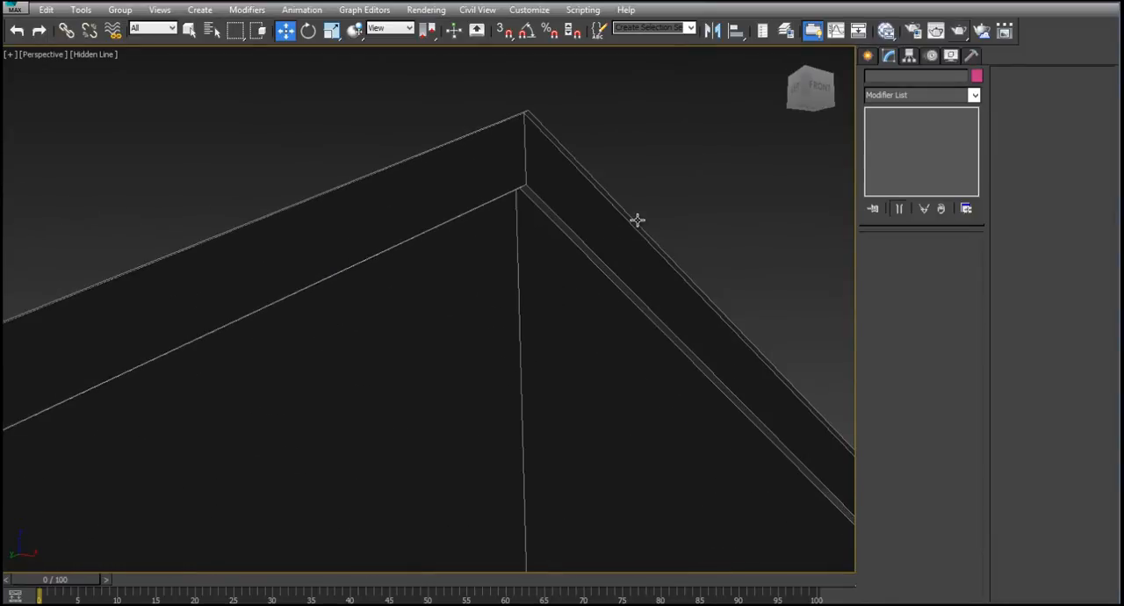
left_click(981, 31)
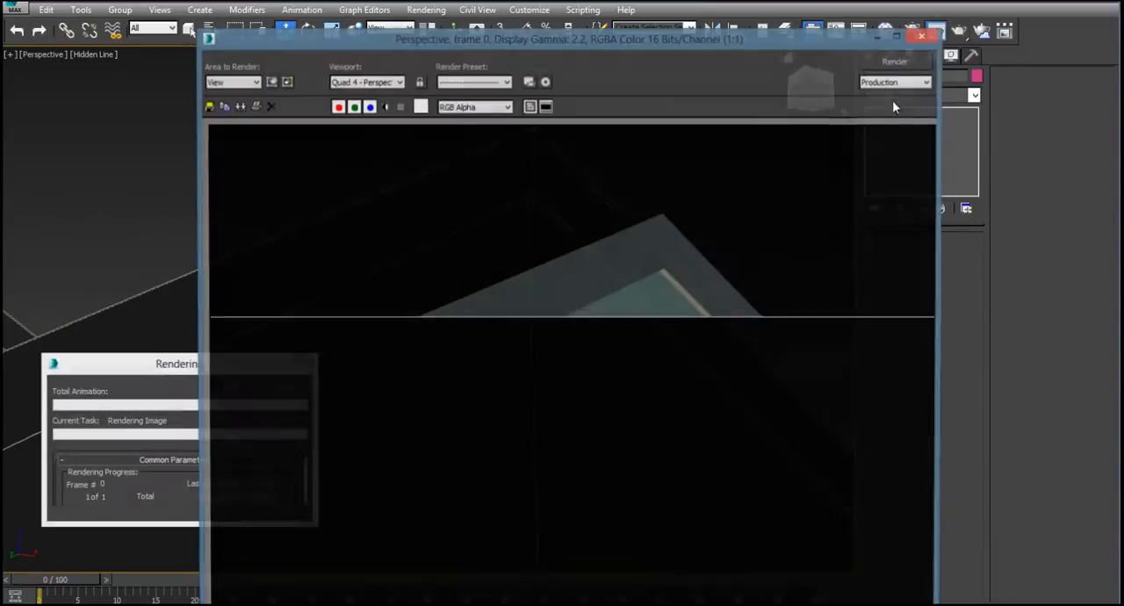
left_click(925, 36)
- Select the three large top slope polygons of Newestroof, covering both the main and the smaller wing
scroll(677, 196, "down", 4)
middle_click_drag(671, 242, 630, 231, "alt")
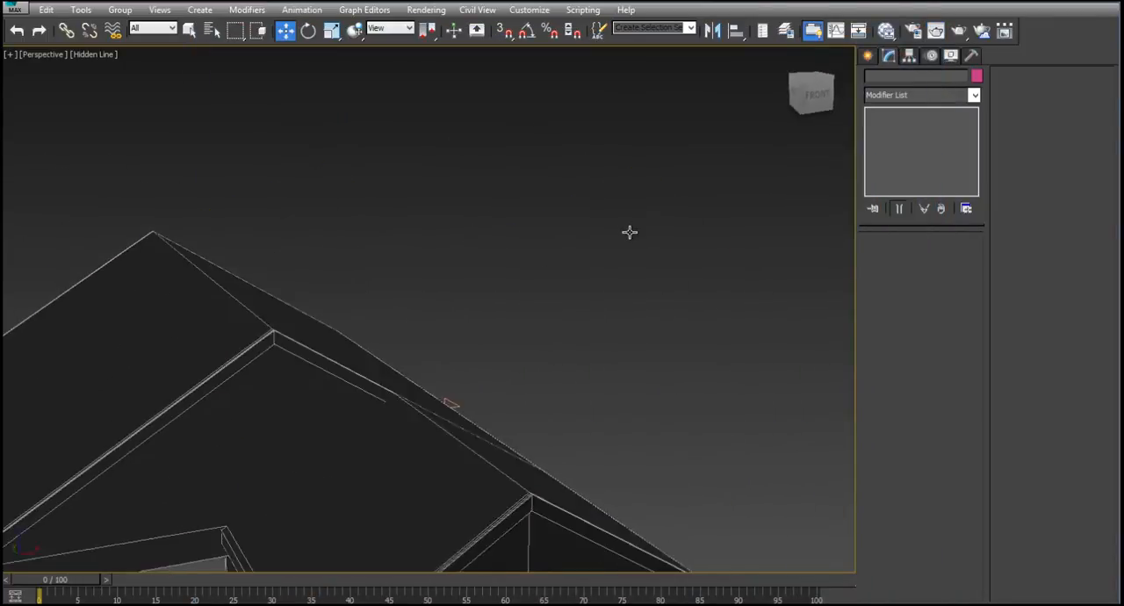
middle_click_drag(524, 368, 551, 244)
left_click(551, 245)
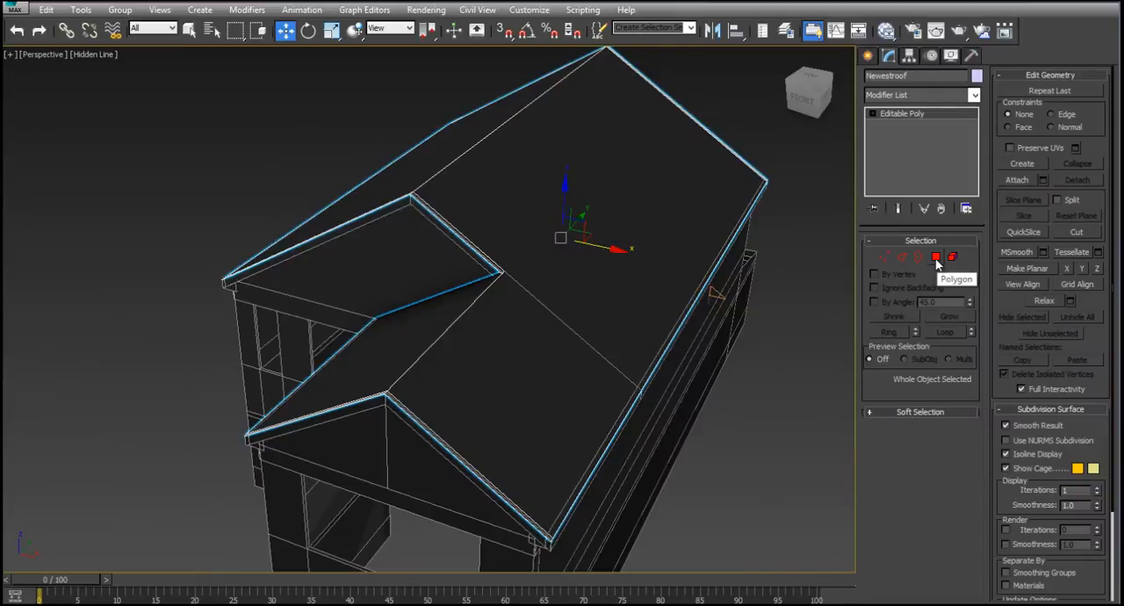
left_click(936, 257)
left_click(556, 299)
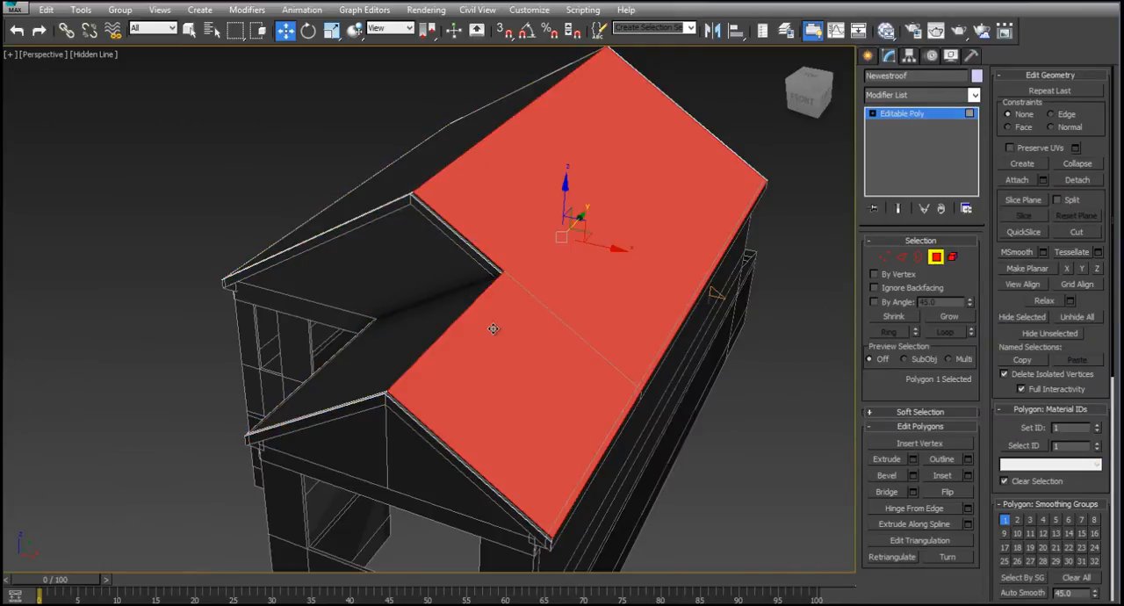
left_click(417, 312, "ctrl")
left_click(414, 168, "ctrl")
- Add the thin top strips along the sloping edges of both front gables to the polygon selection
scroll(383, 384, "up", 5)
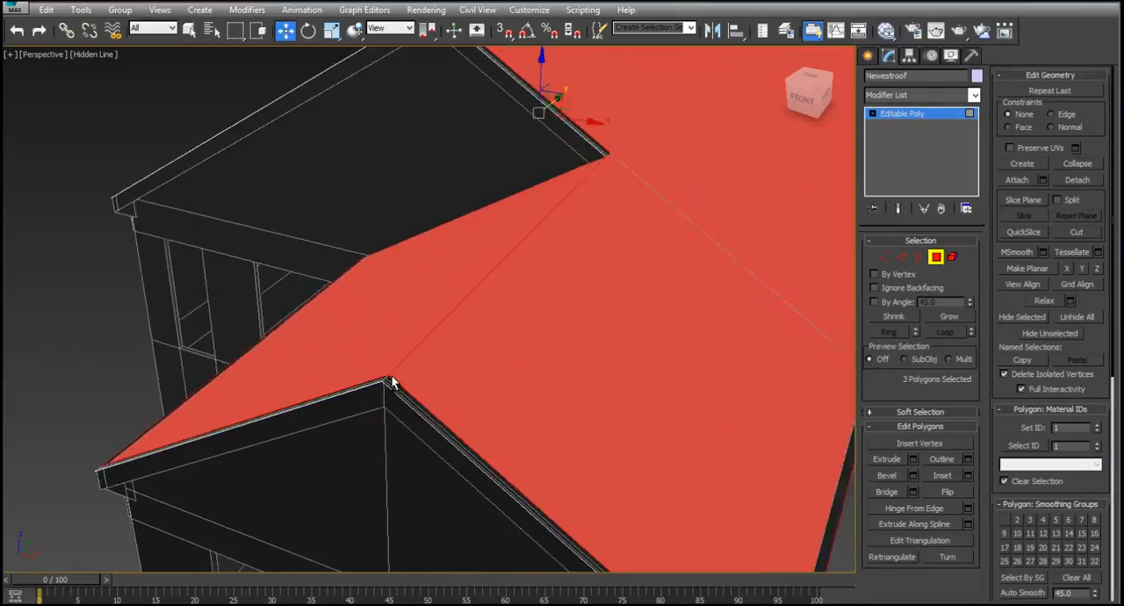
left_click(385, 386, "ctrl")
left_click(375, 383, "ctrl")
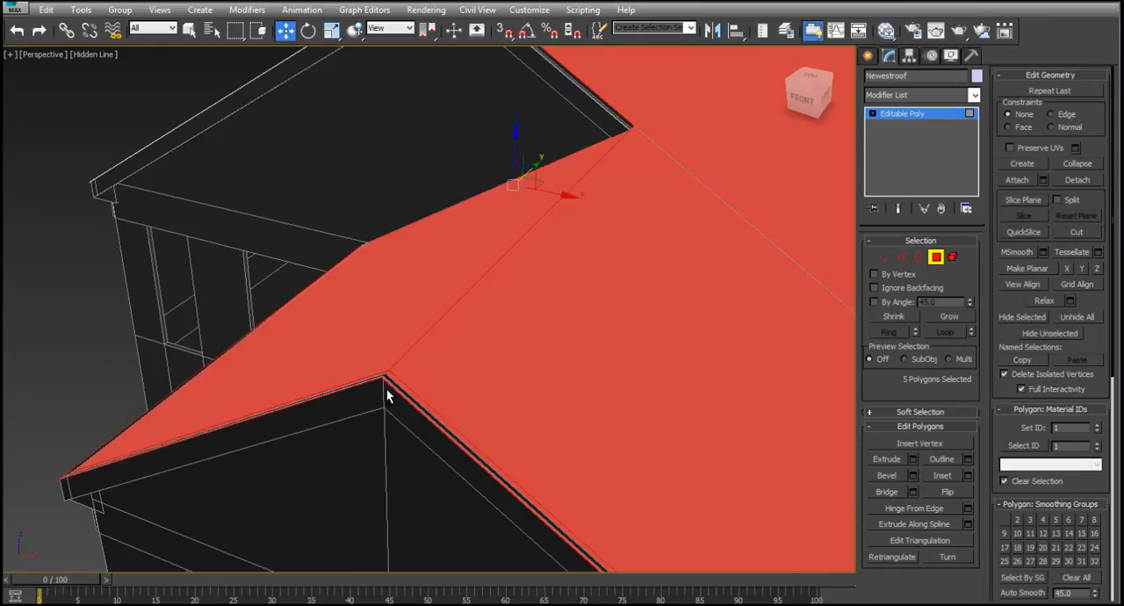
left_click(627, 127, "ctrl")
middle_click_drag(401, 379, 280, 318, "alt")
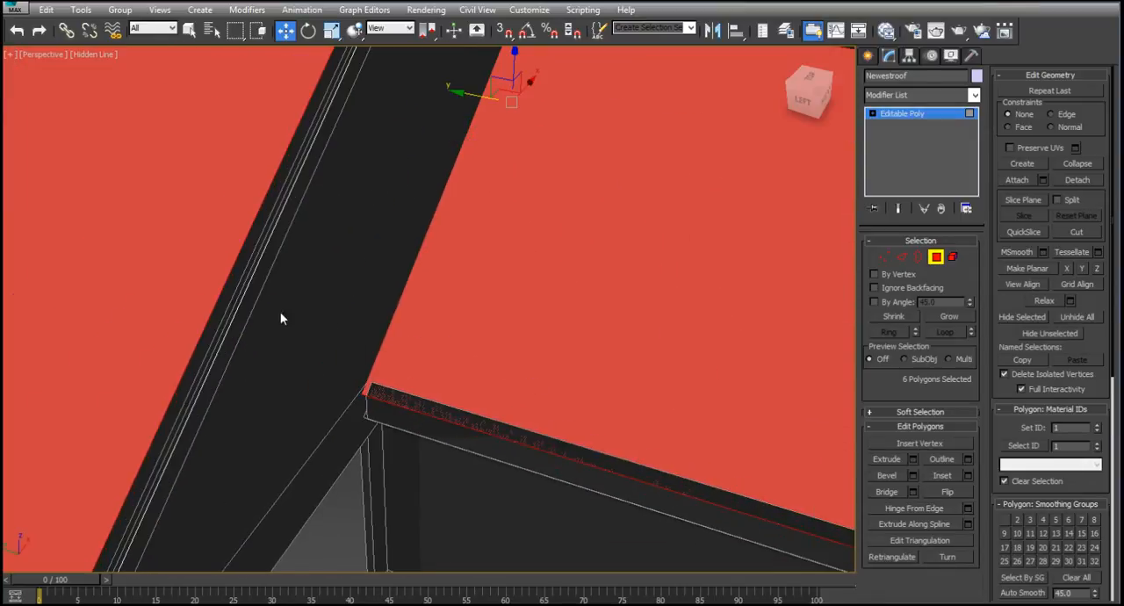
left_click(234, 280, "ctrl")
scroll(372, 249, "down", 3)
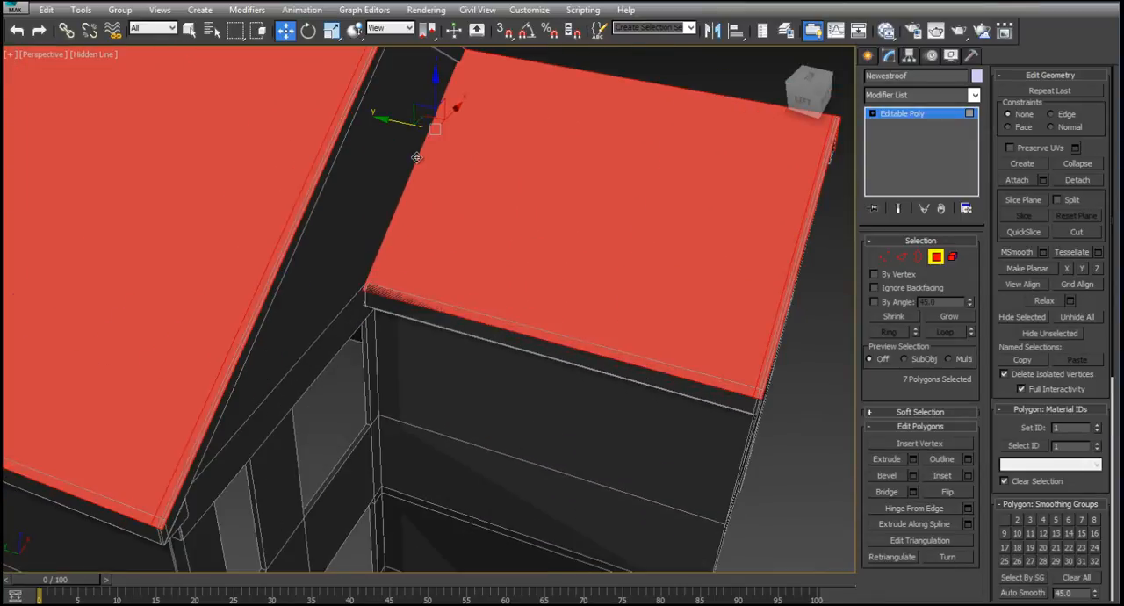
- Add the two thin top strips along the rear gable's sloping edges to the roof polygon selection
middle_click_drag(416, 158, 427, 214, "alt")
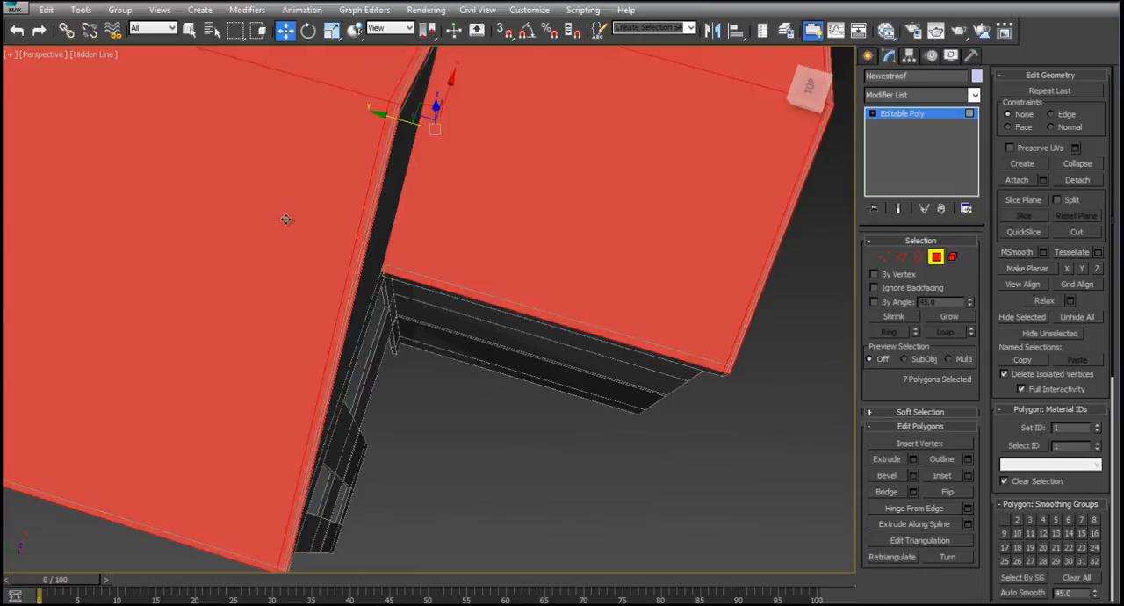
scroll(286, 220, "down", 4)
middle_click_drag(229, 204, 581, 291)
scroll(424, 289, "up", 2)
scroll(315, 288, "up", 1)
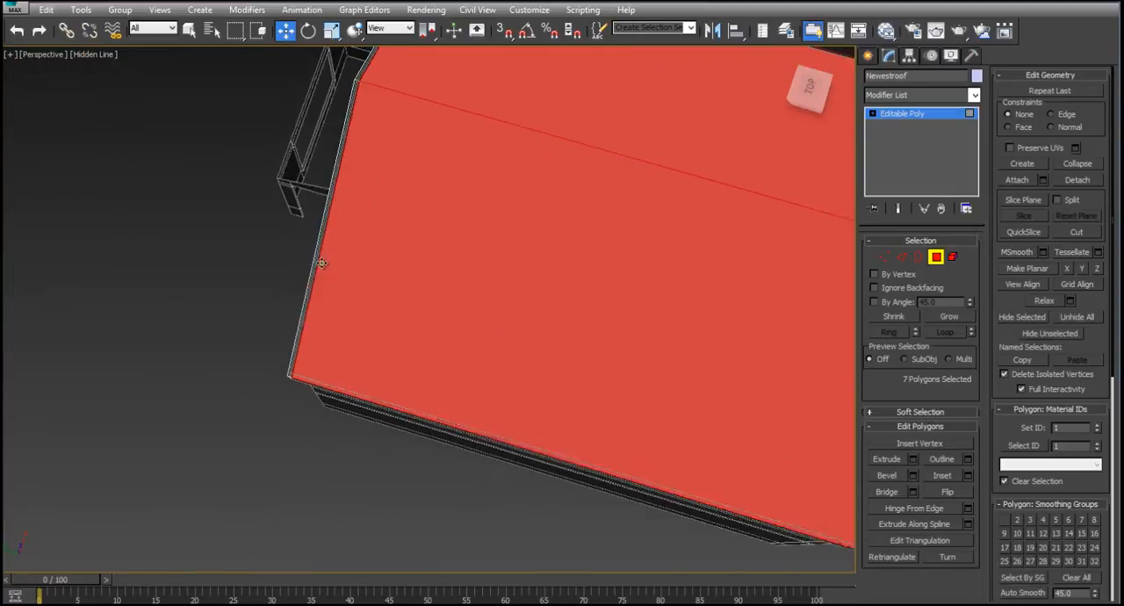
left_click(302, 292, "ctrl")
middle_click_drag(303, 292, 365, 321, "alt")
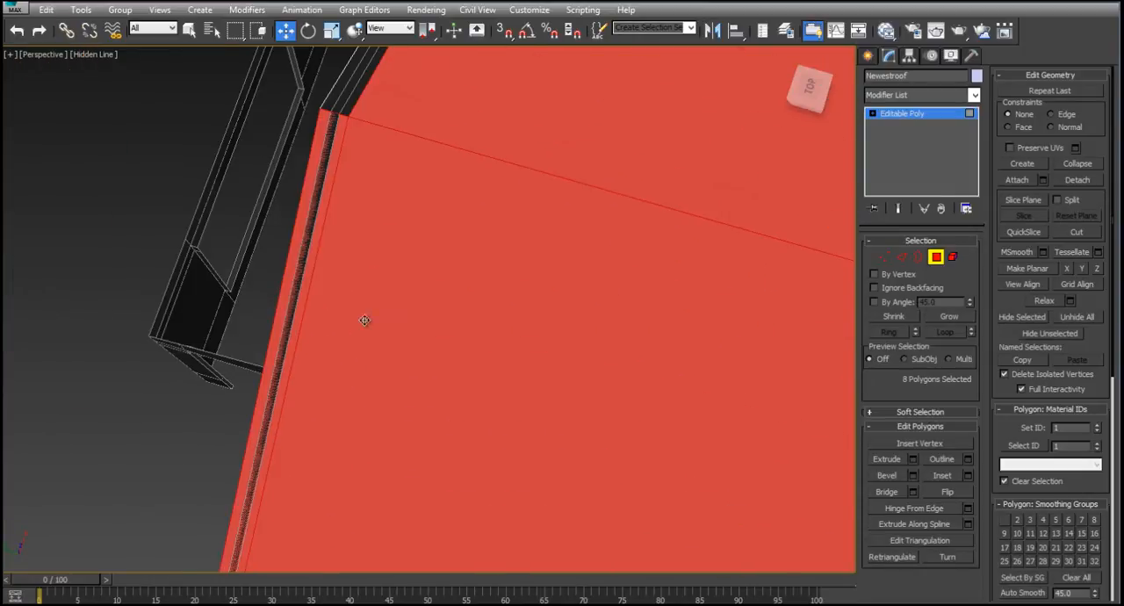
left_click(349, 92, "ctrl")
scroll(529, 184, "down", 4)
middle_click_drag(479, 339, 371, 216, "alt")
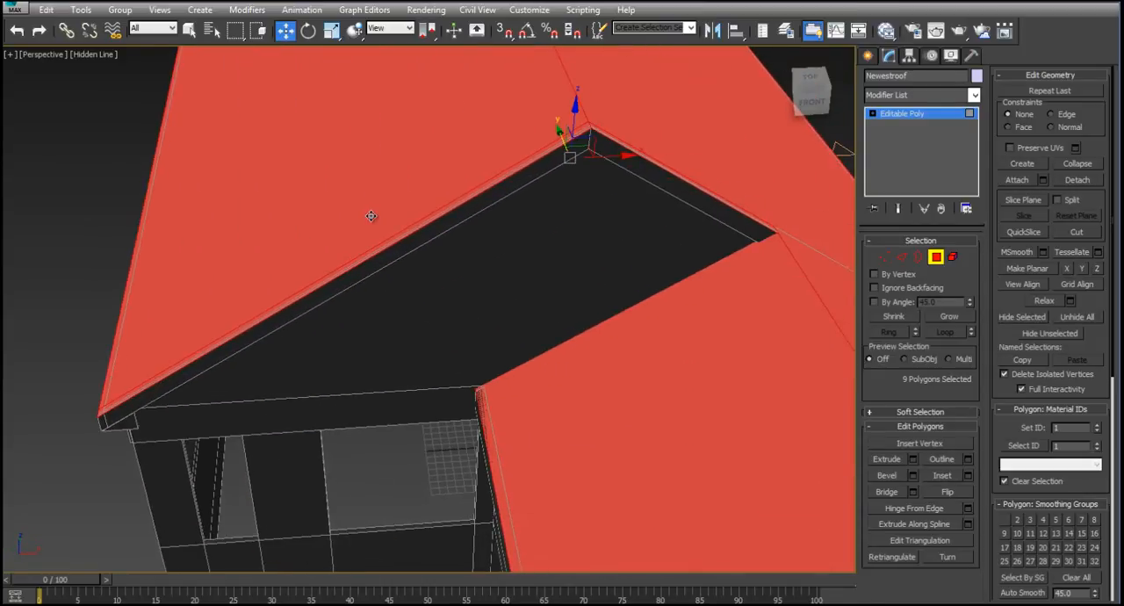
- Extrude the selected roof top polygons by a height of 0.5 inch
left_click(913, 459)
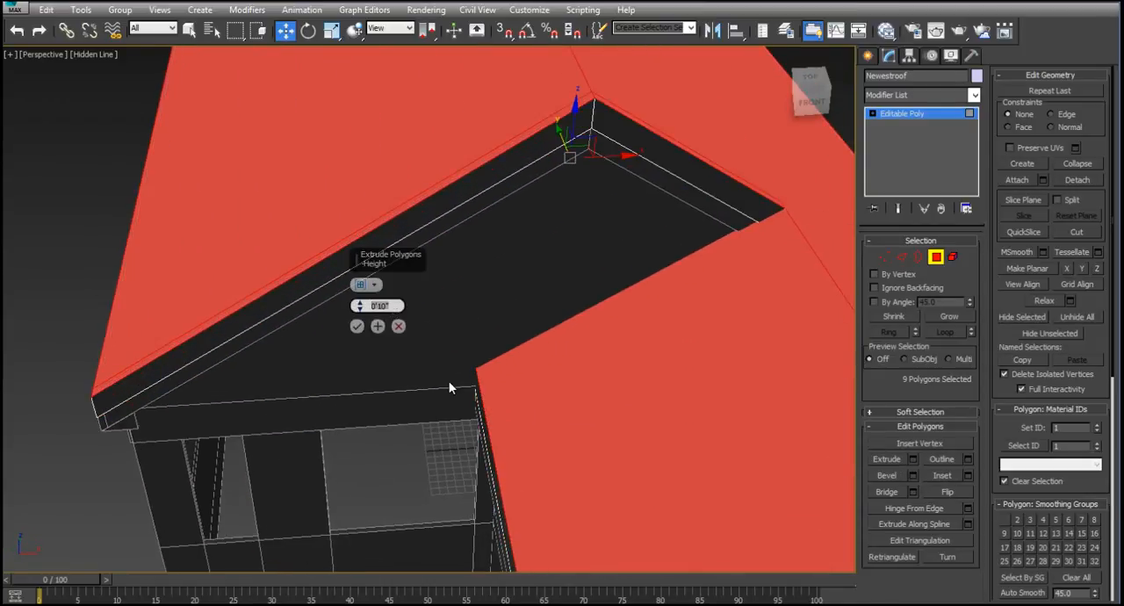
type(".5")
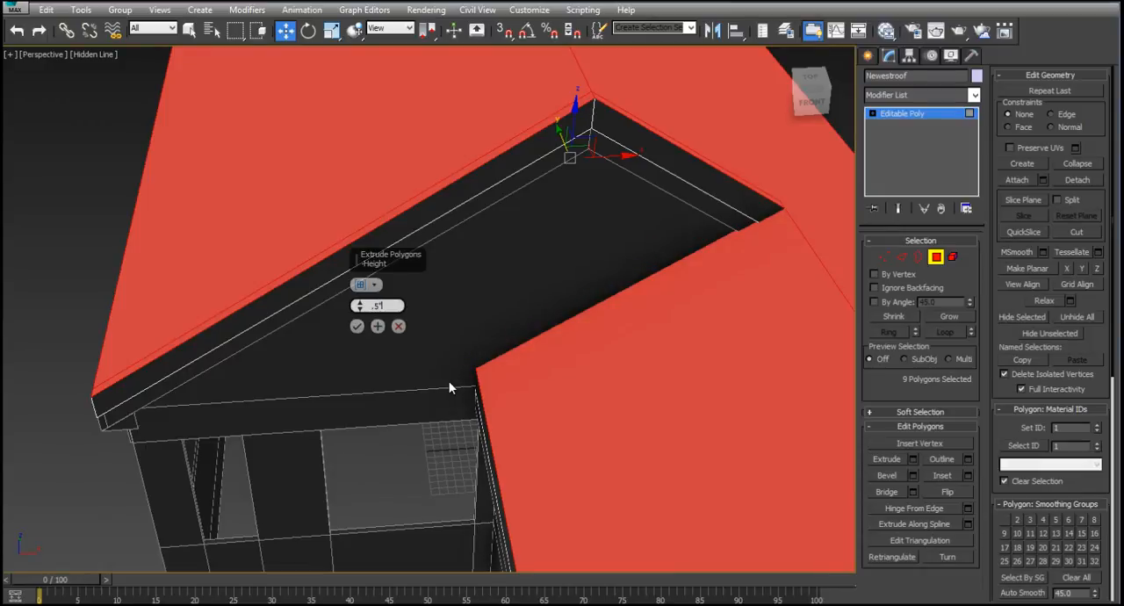
key("Return")
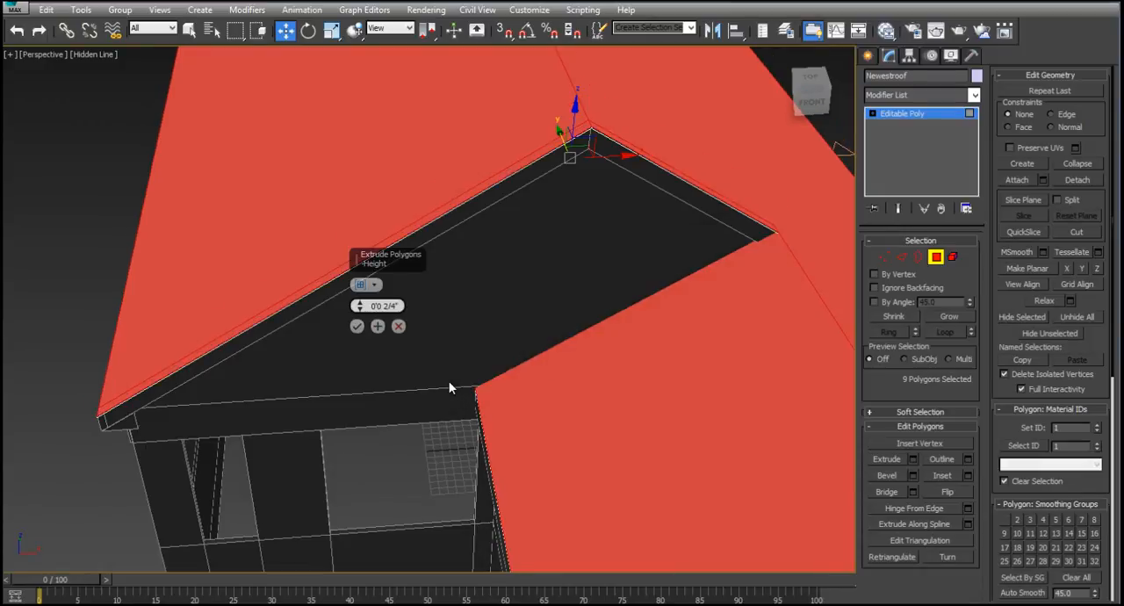
left_click(356, 326)
- Render the front gable in perspective from below to examine the thickened roof edge and the eaves
scroll(526, 288, "down", 5)
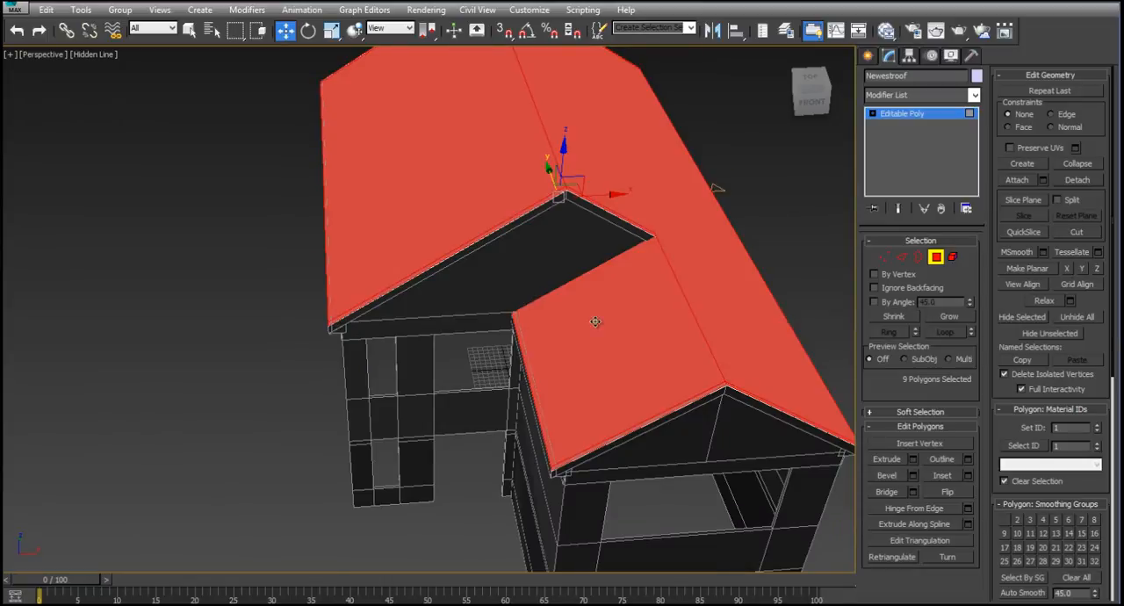
middle_click_drag(595, 321, 560, 272, "alt")
left_click(961, 34)
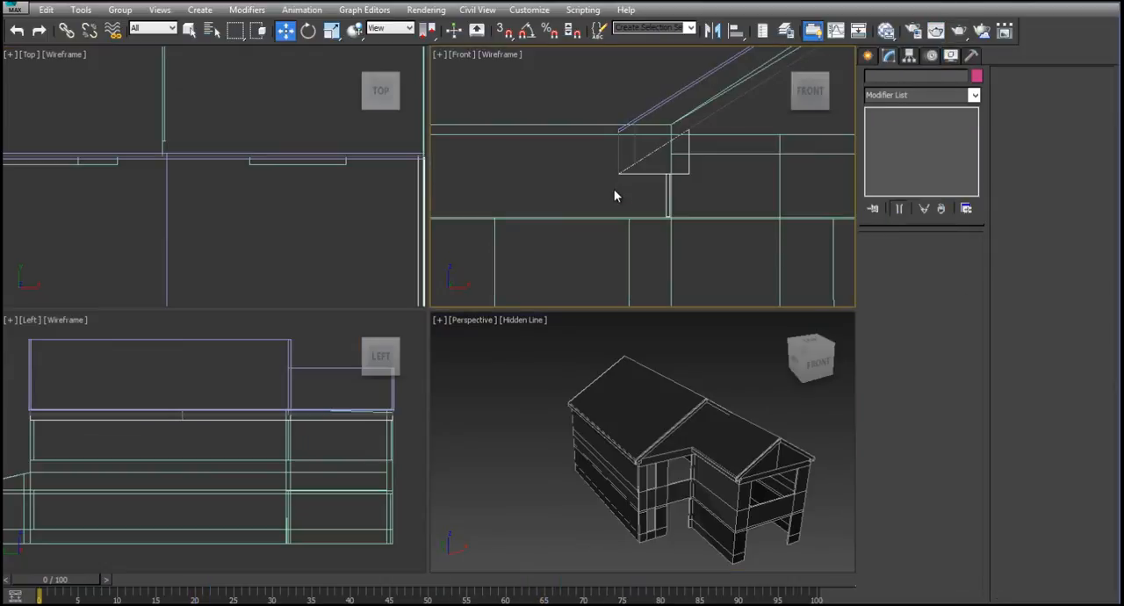
- Draw a small guide rectangle for the gutter in the Front view, just outside the front roof's eave
scroll(614, 189, "down", 4)
scroll(614, 195, "up", 5)
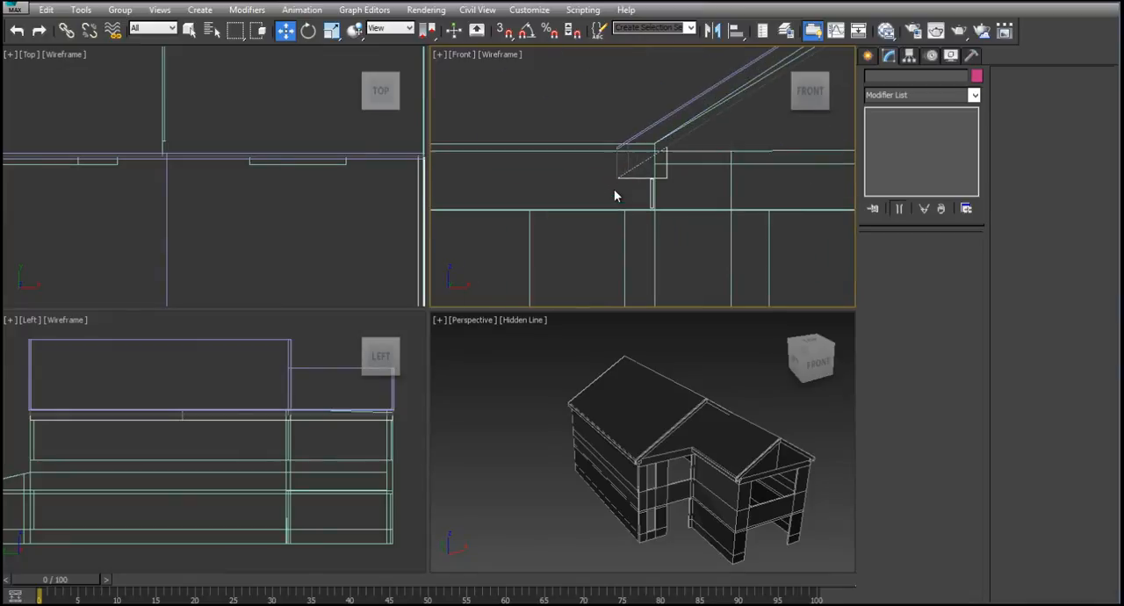
left_click(868, 57)
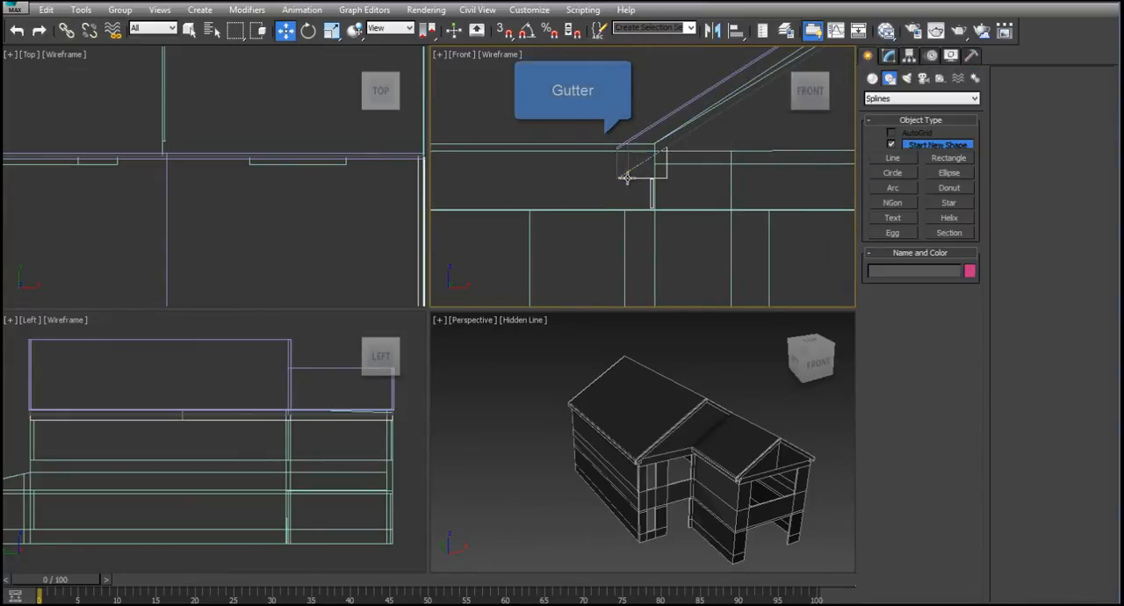
left_click(948, 159)
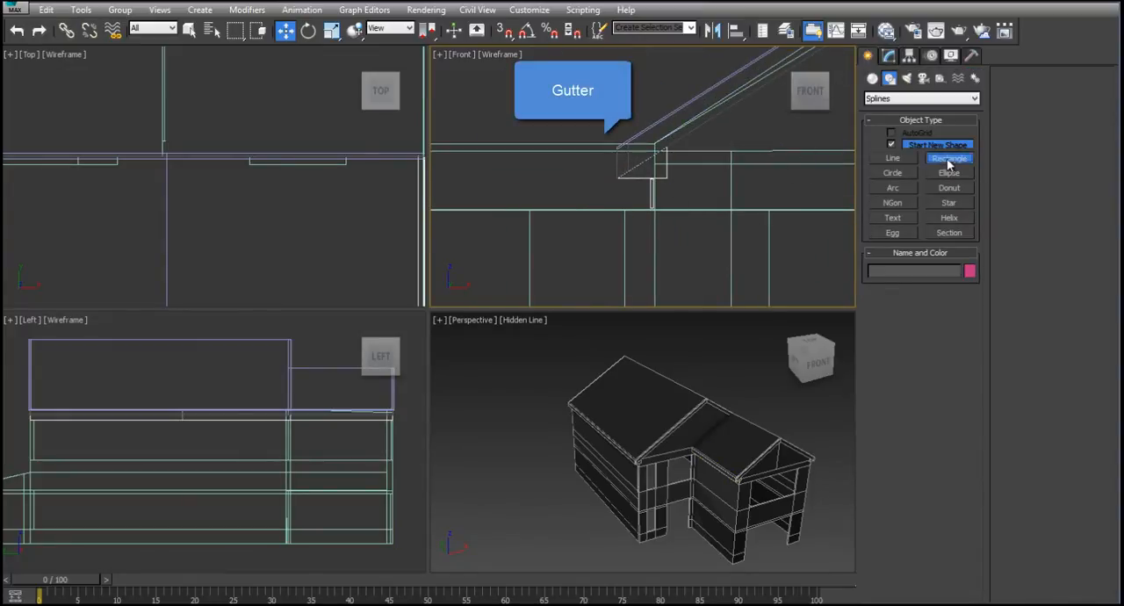
left_click_drag(570, 164, 632, 159)
key("w")
scroll(607, 173, "up", 3)
left_click(550, 175)
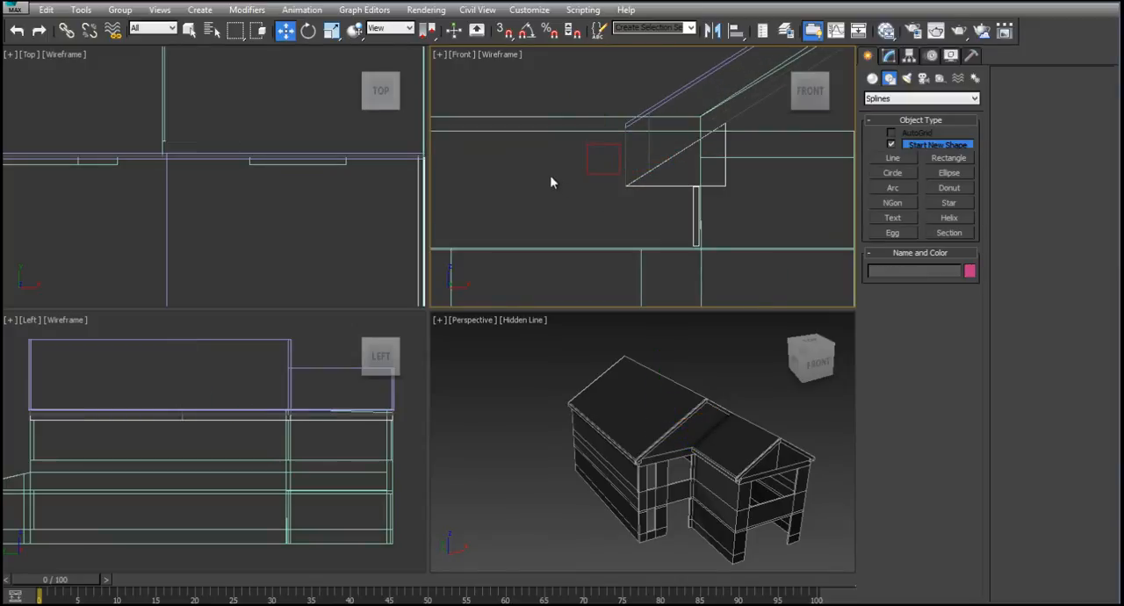
- Trace a closed gutter profile with a front lip around the guide rectangle using the Line tool, and name it Gutter11
left_click(892, 158)
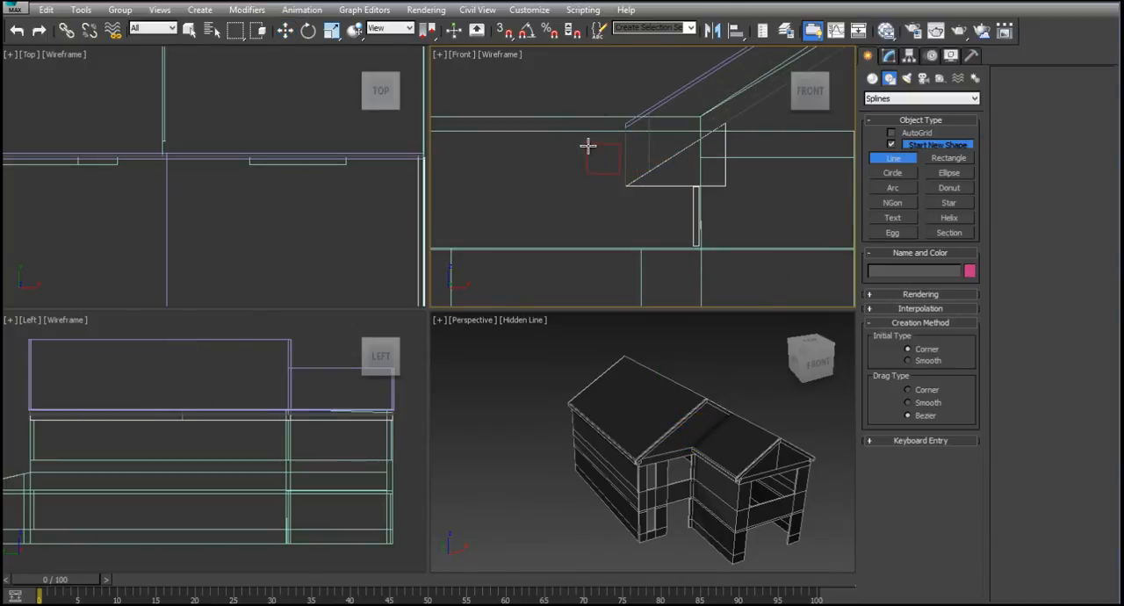
key("alt+w")
scroll(392, 274, "up", 2)
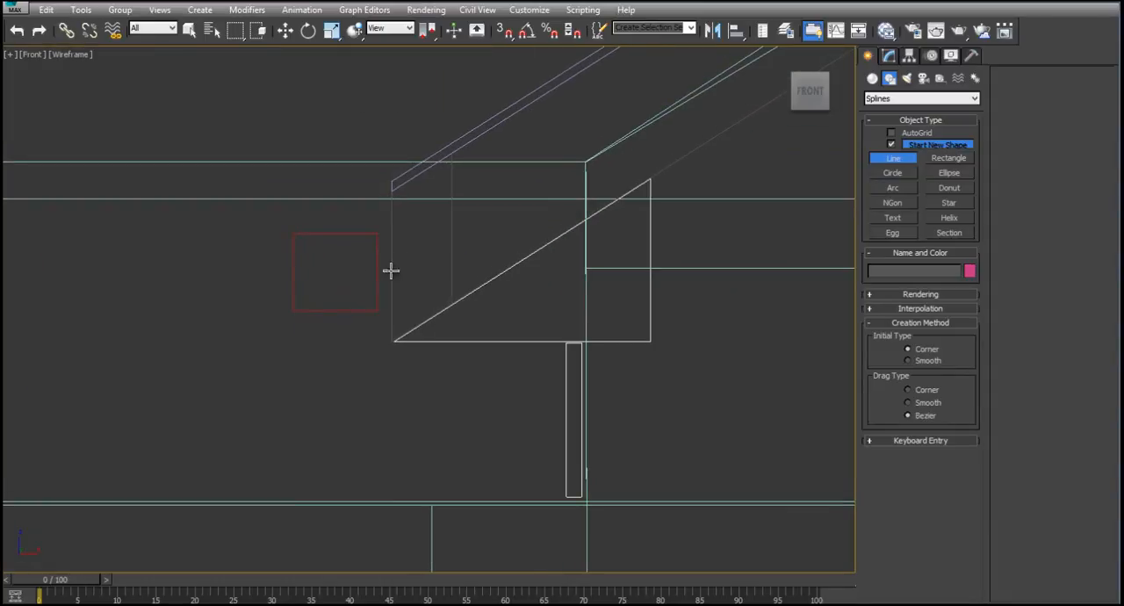
left_click(301, 236)
left_click(284, 227)
left_click(289, 247)
left_click(300, 254)
left_click(314, 319)
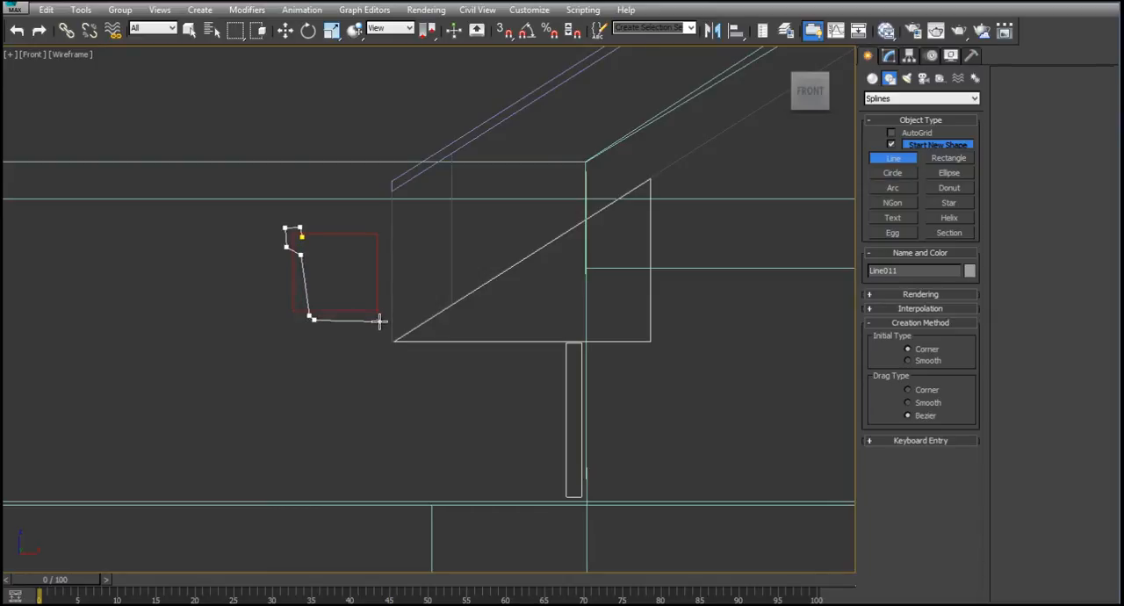
left_click(380, 319)
left_click(383, 292)
left_click(384, 235)
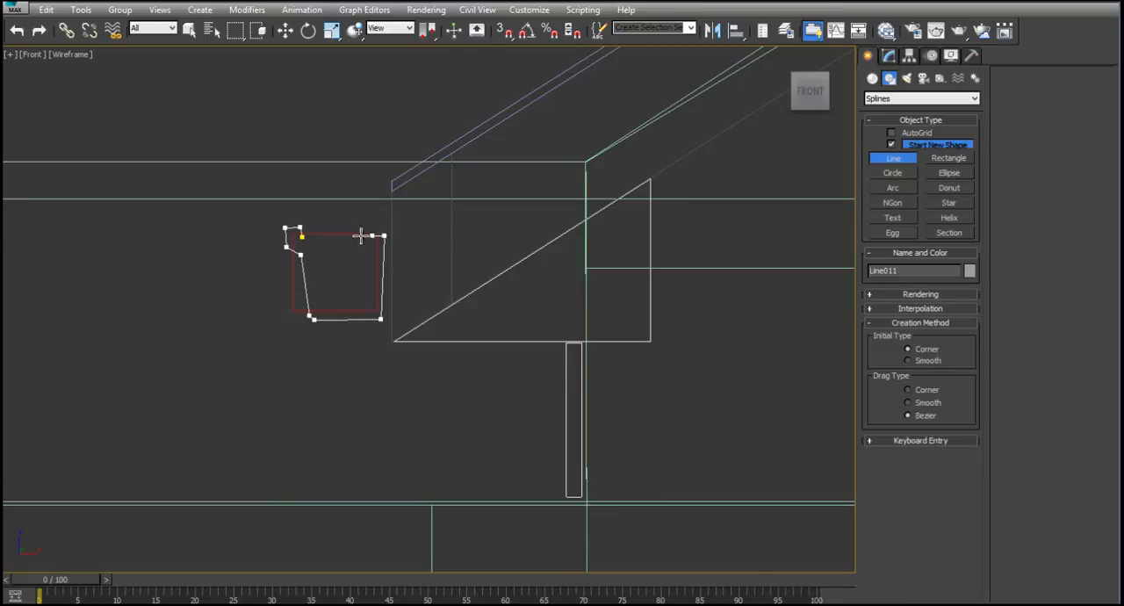
left_click(299, 237)
left_click(577, 395)
left_click_drag(901, 269, 841, 261)
key("BackSpace")
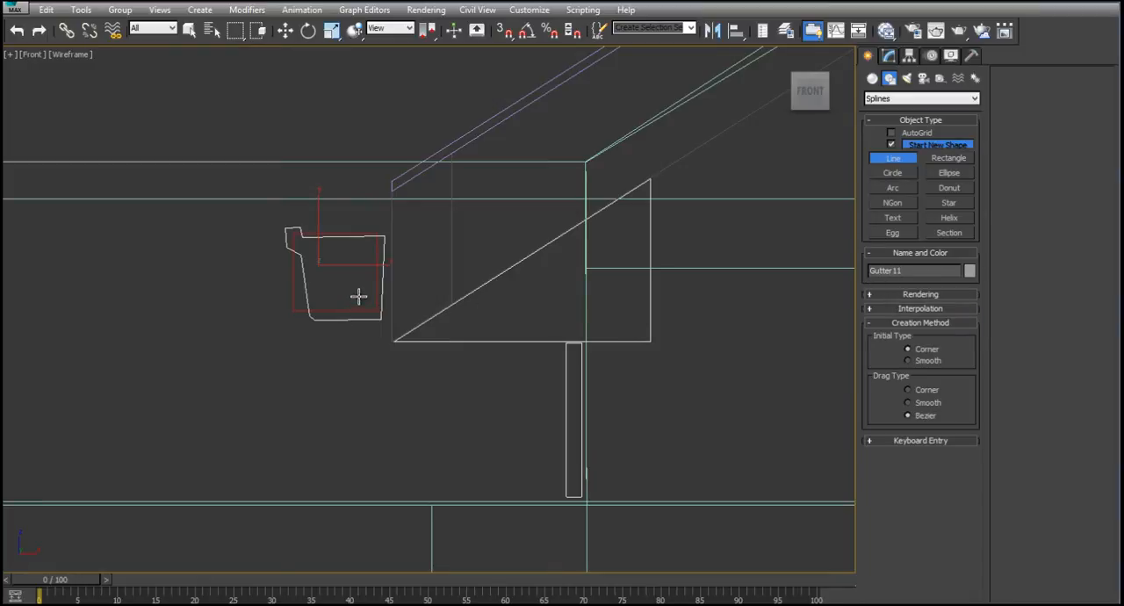
key("w")
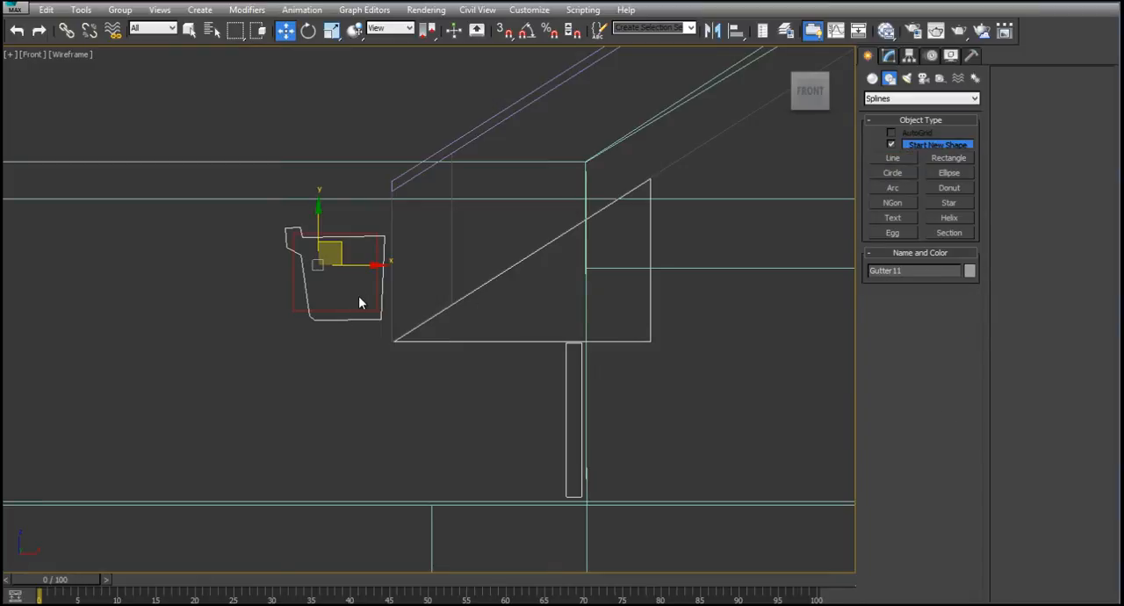
- Copy the swept triangular eave piece and offset the copy horizontally outward toward the gutter profile
left_click(459, 340)
left_click(889, 55)
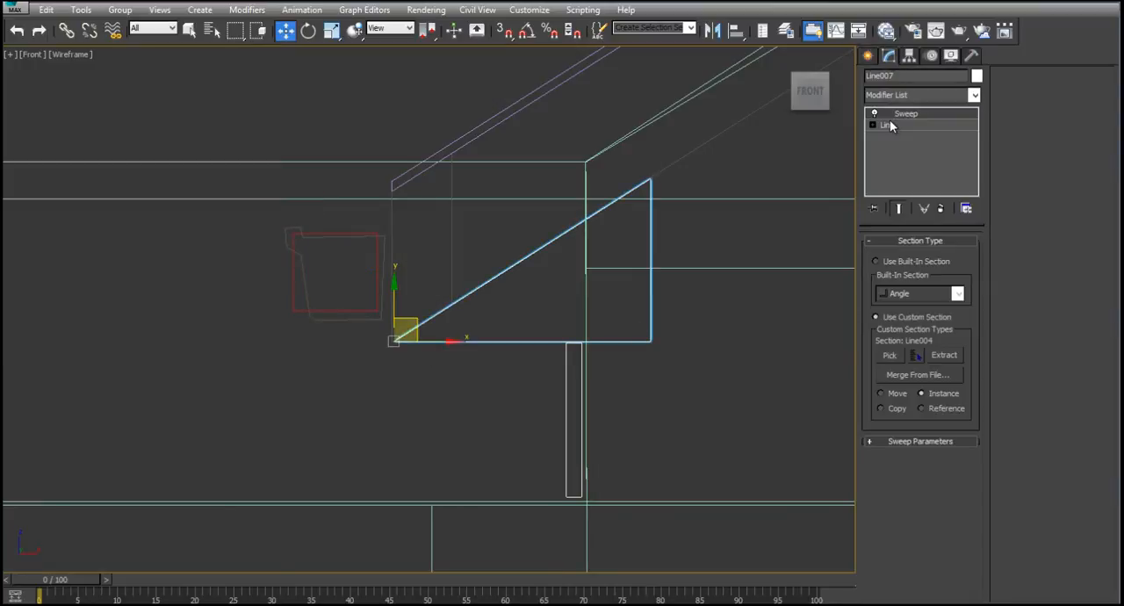
left_click(888, 125)
left_click(906, 113)
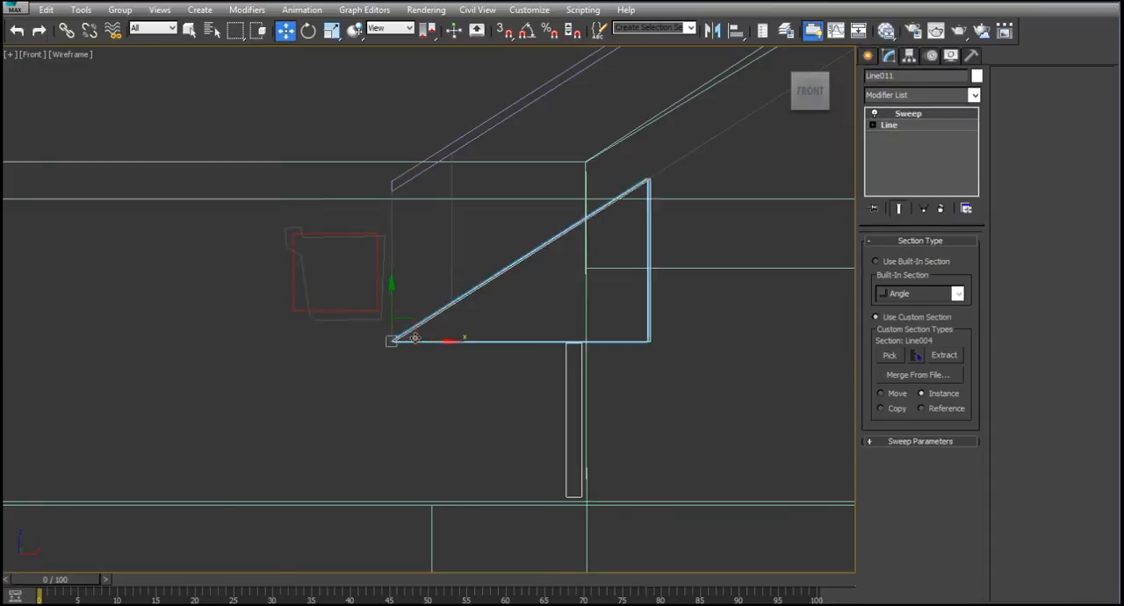
left_click_drag(413, 341, 342, 340, "shift")
left_click(562, 380)
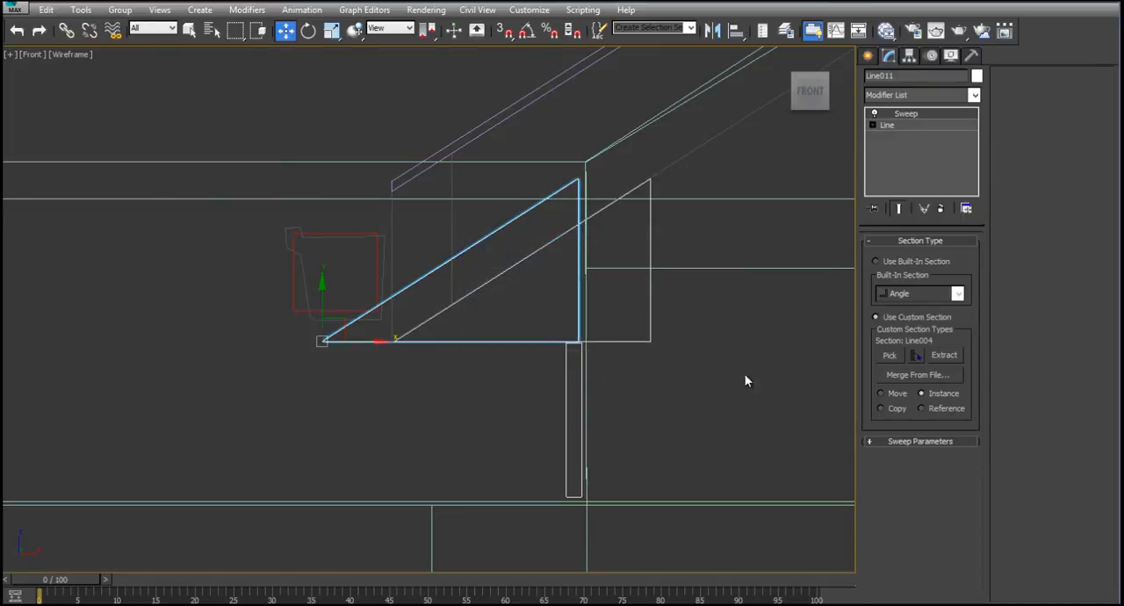
- Use Gutter11 as the copied sweep's custom section, with Smooth Path off and Mirror on XZ Plane on
left_click(888, 355)
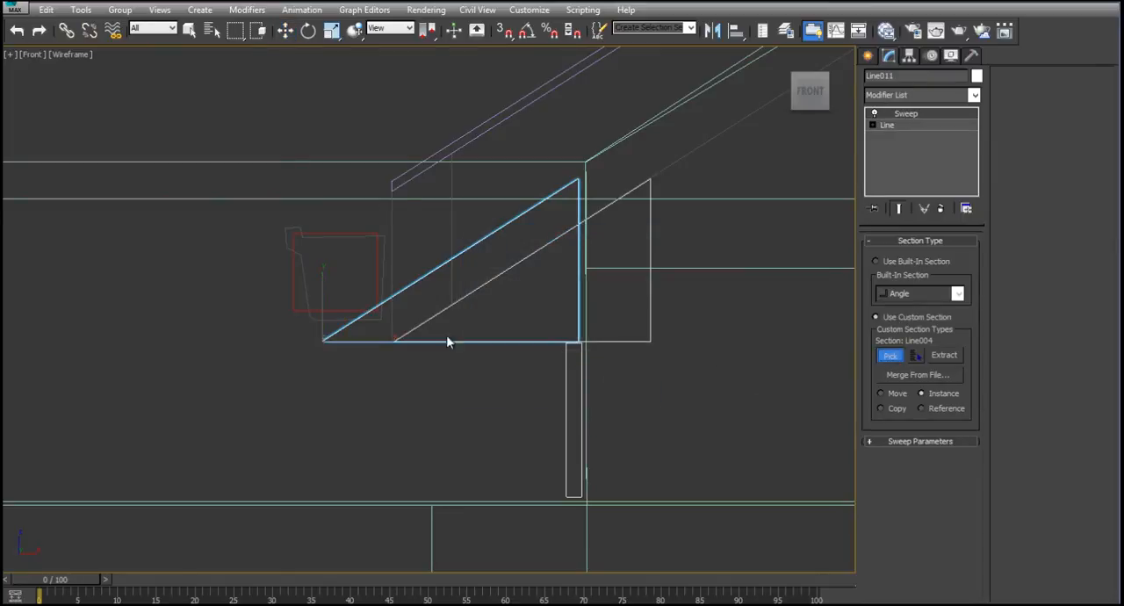
left_click(304, 287)
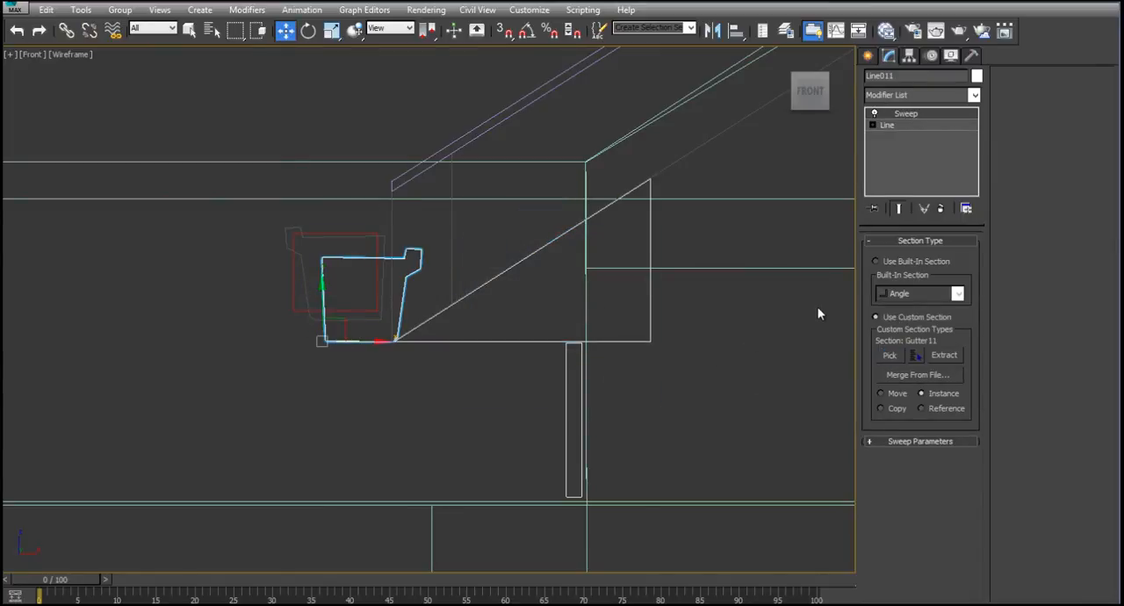
left_click(913, 441)
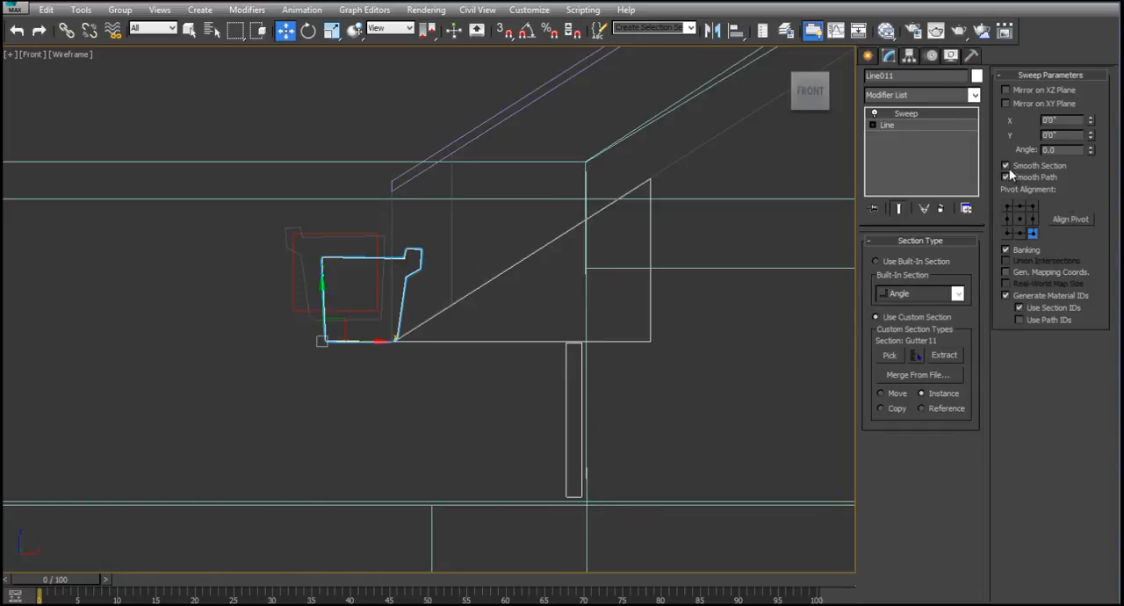
left_click(1006, 176)
left_click(1006, 89)
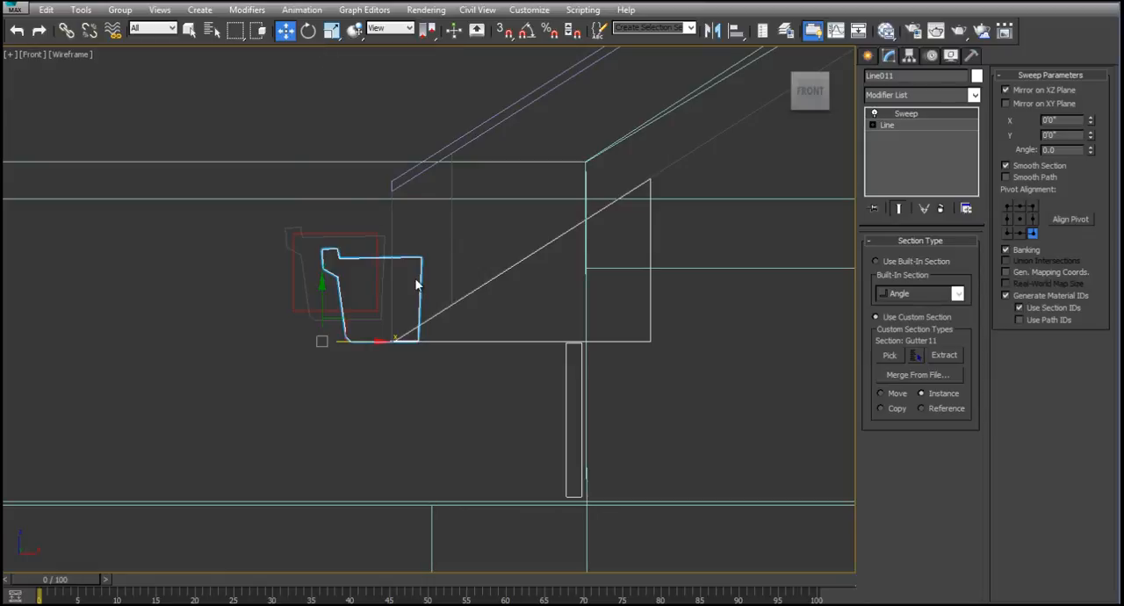
- Position the swept gutter over the guide rectangle against the eave's outer edge and render it in perspective
left_click_drag(345, 323, 312, 303)
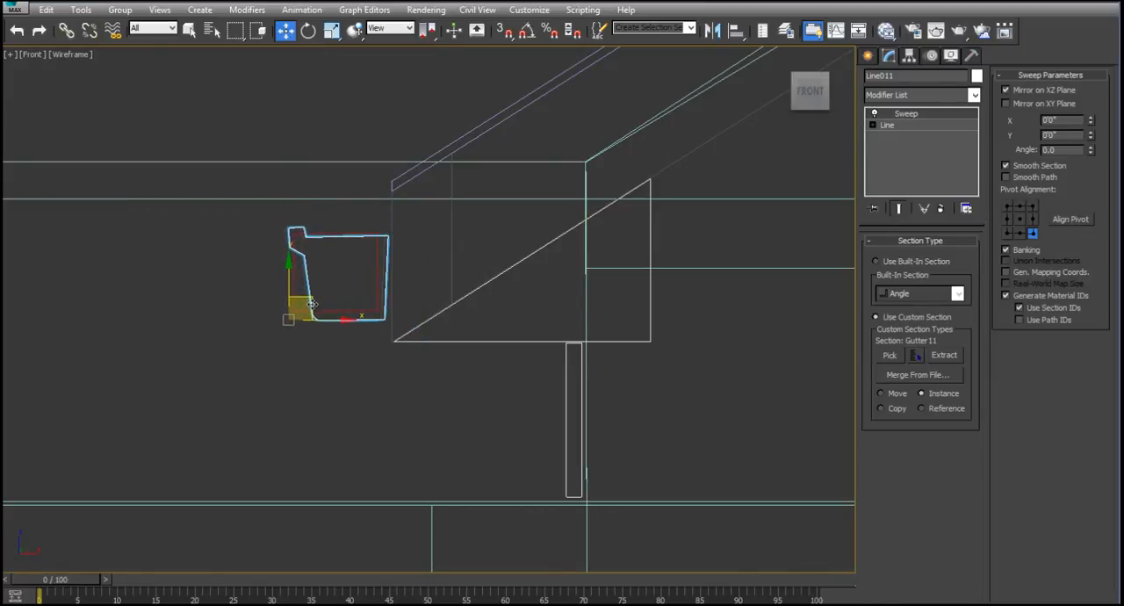
key("alt+w")
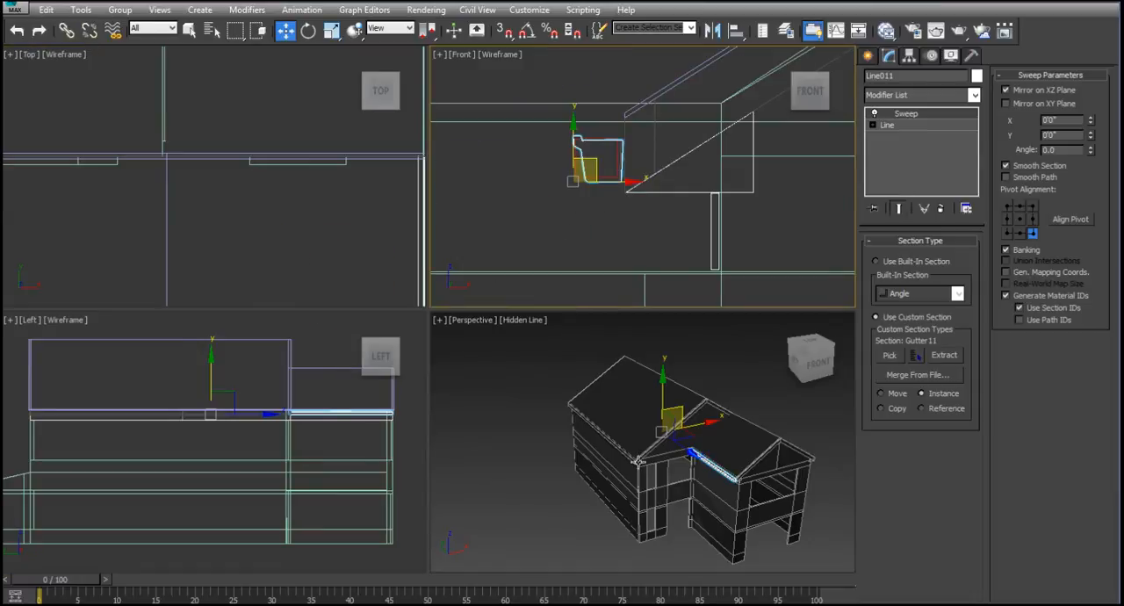
right_click(741, 398)
key("alt+w")
scroll(594, 394, "up", 6)
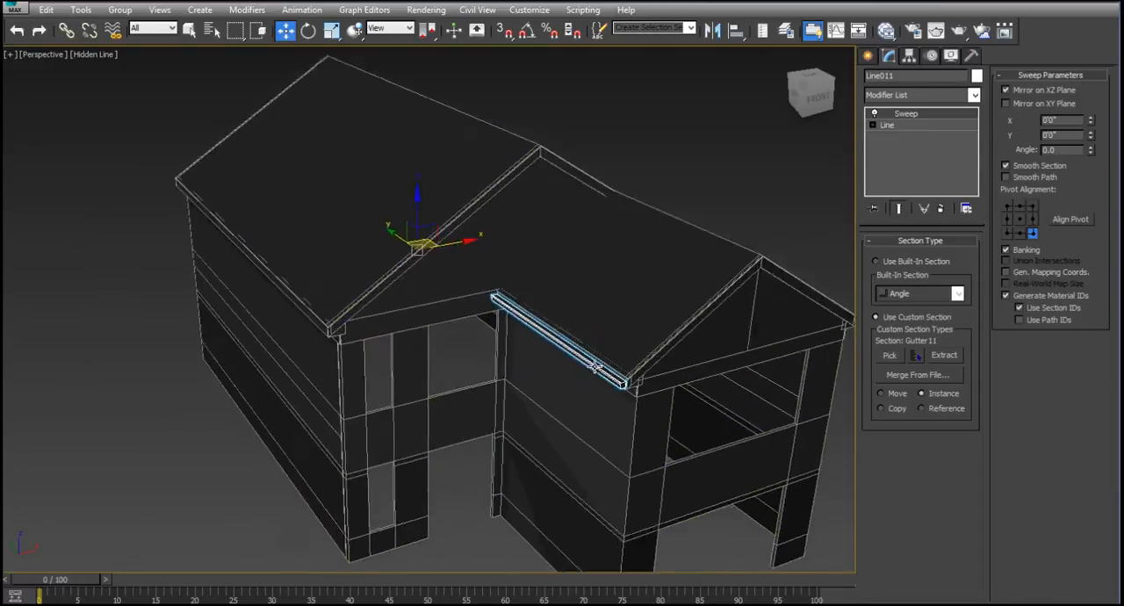
left_click(957, 31)
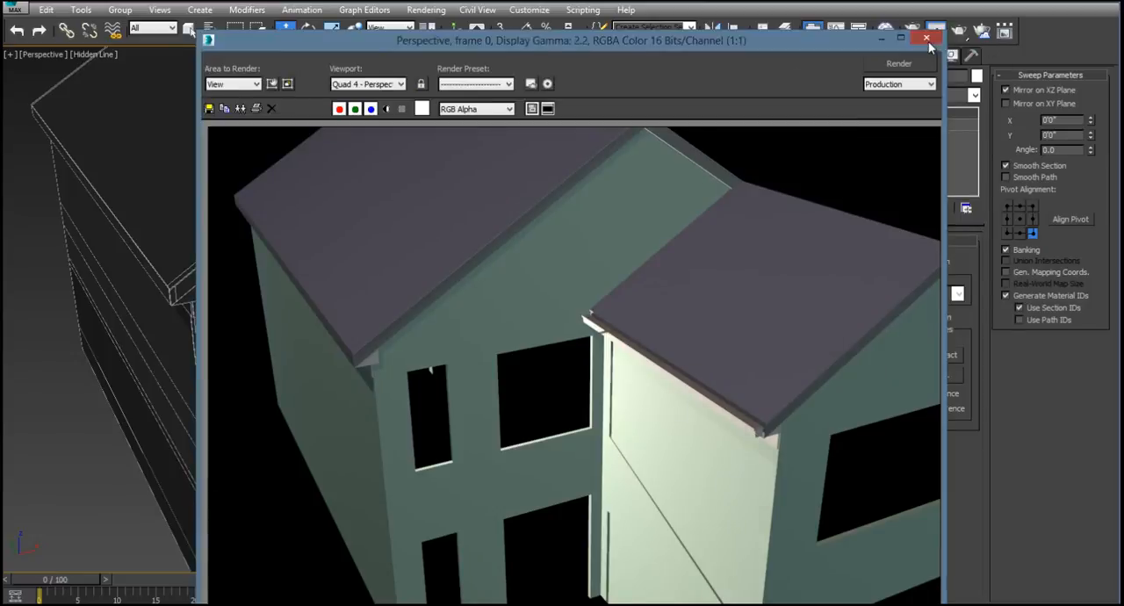
left_click(926, 39)
- Start a downspout path with the Line tool in the Front view, running down from the gutter's underside and angling in toward the wall
key("alt+w")
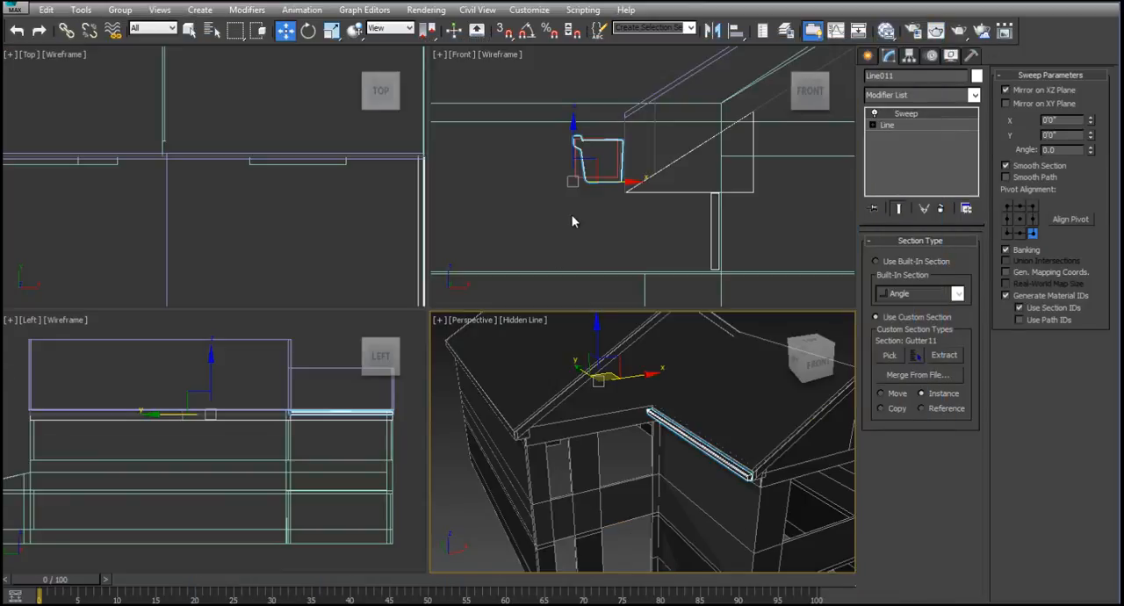
scroll(615, 219, "up", 5)
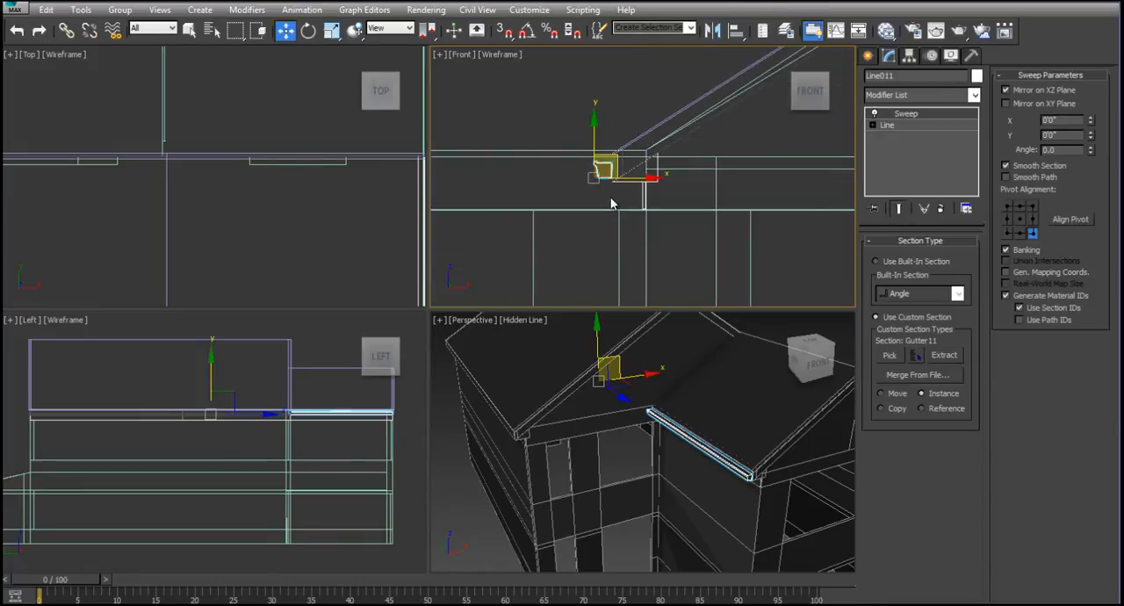
key("alt+w")
scroll(495, 349, "down", 7)
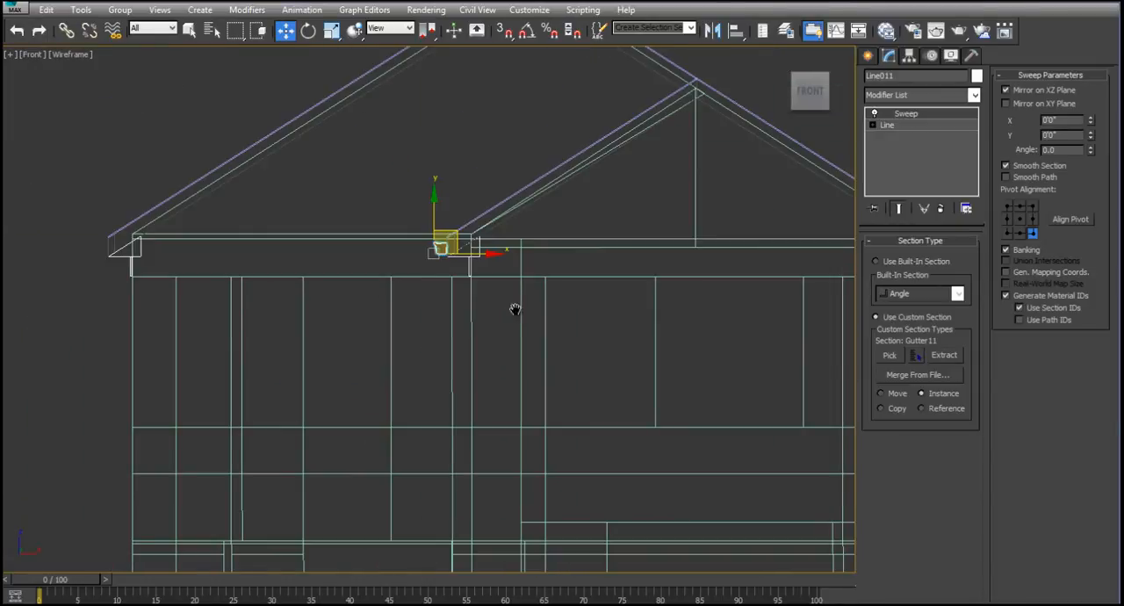
middle_click_drag(533, 220, 534, 217)
left_click(825, 132)
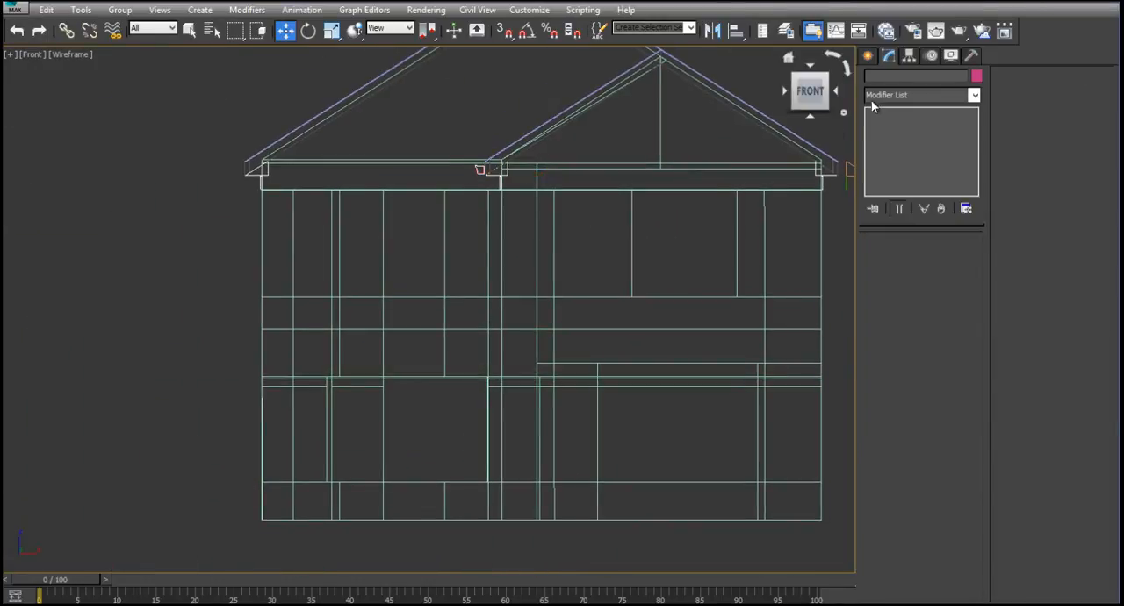
left_click(867, 56)
left_click(892, 158)
scroll(481, 171, "up", 6)
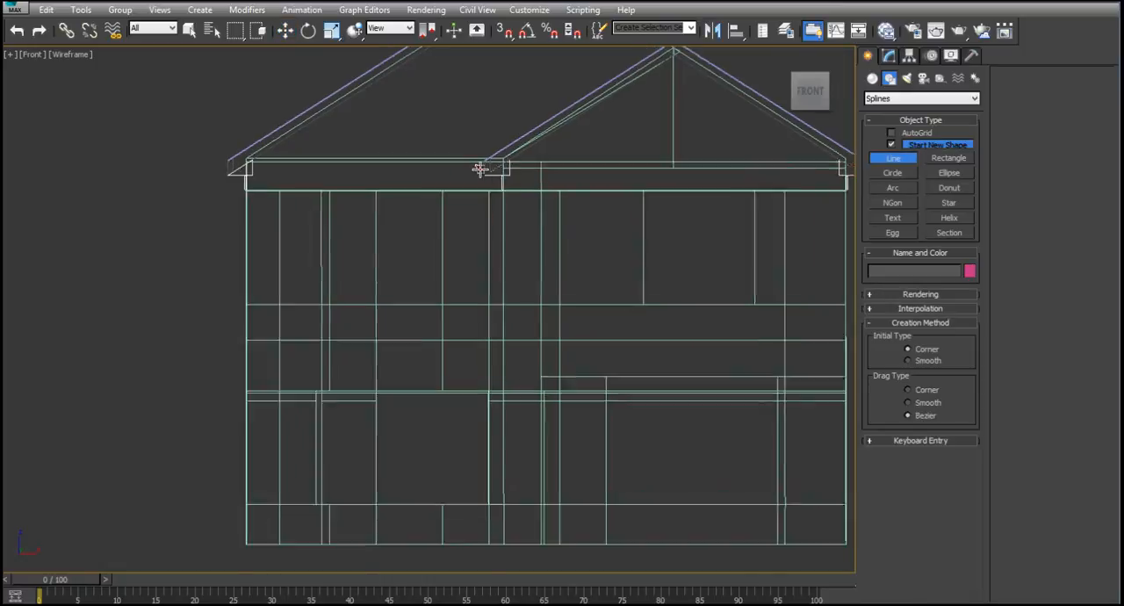
left_click(483, 163)
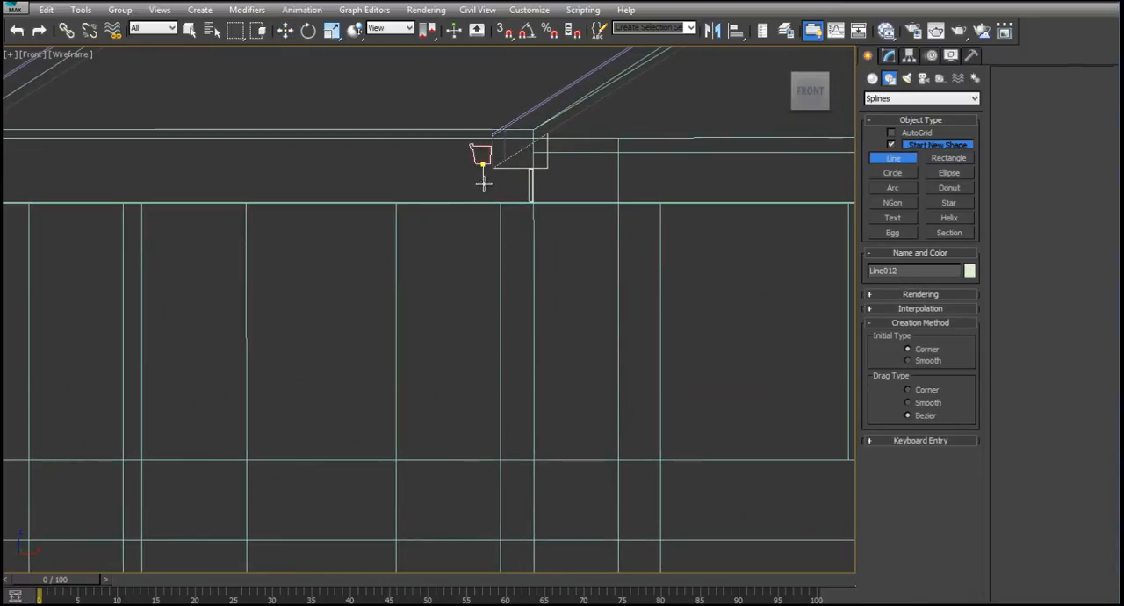
left_click(482, 183)
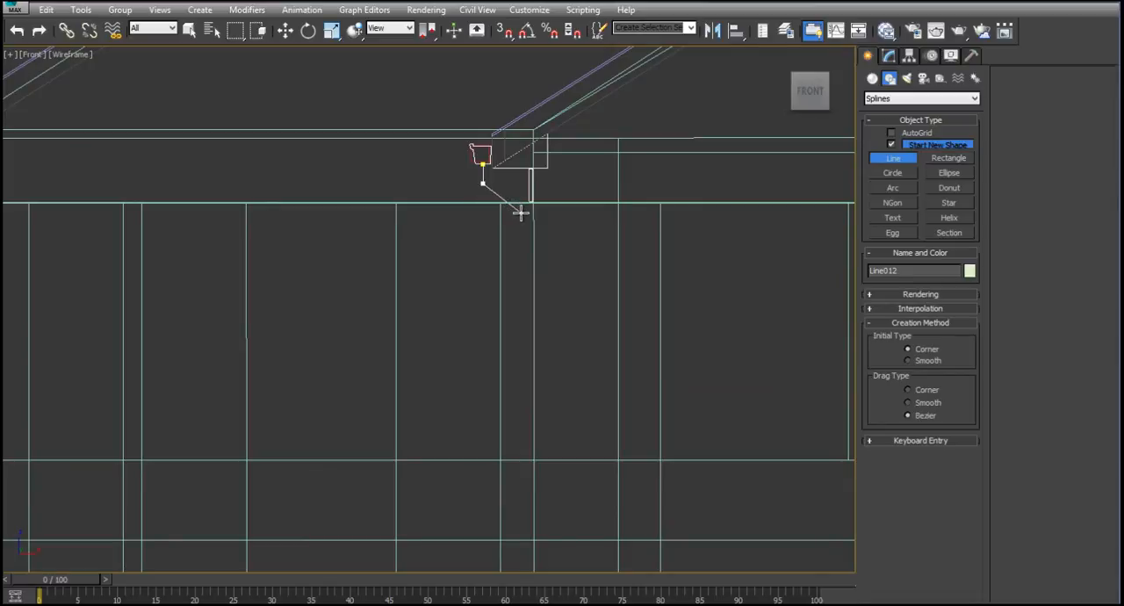
left_click(520, 213)
- Continue the downspout path straight down the wall and end it with a short angled outlet near the ground
scroll(530, 306, "down", 3)
middle_click_drag(532, 346, 542, 196)
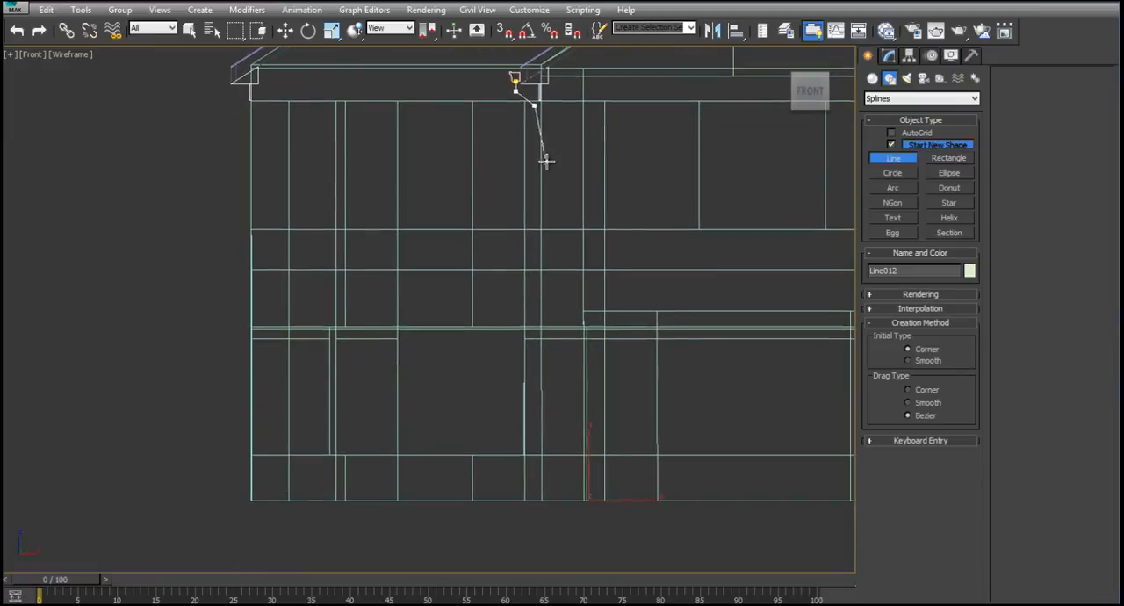
left_click(534, 479)
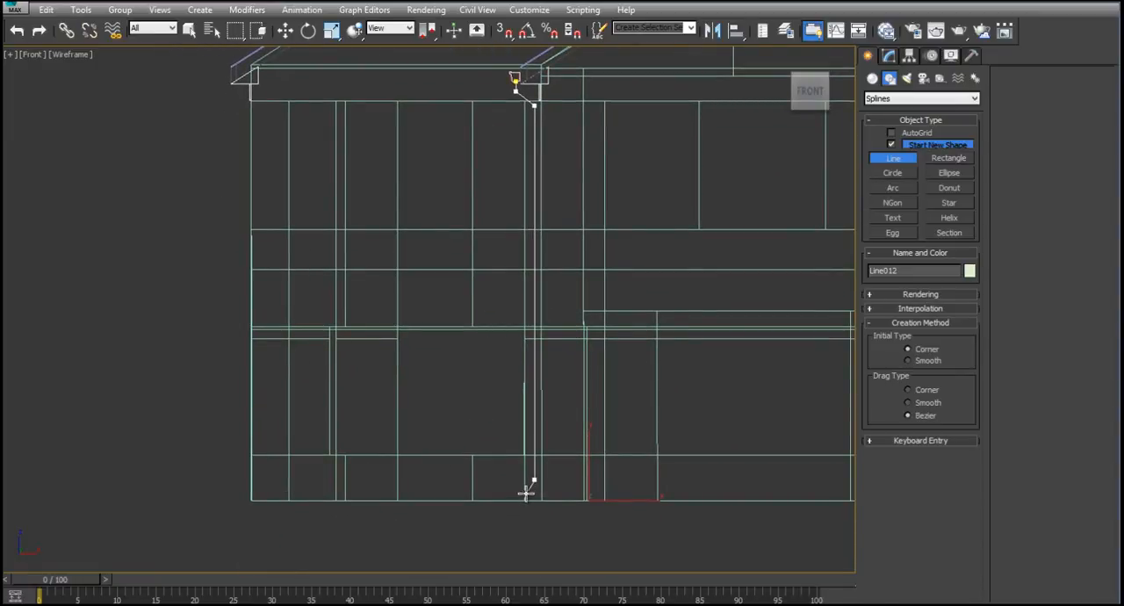
right_click(526, 488)
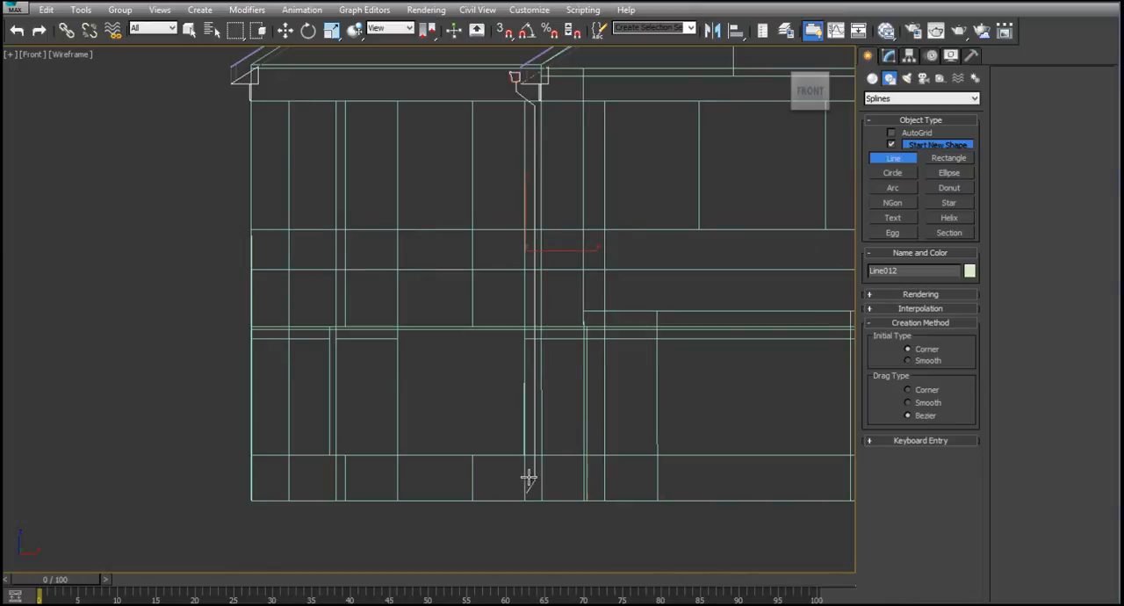
left_click(871, 78)
left_click(889, 79)
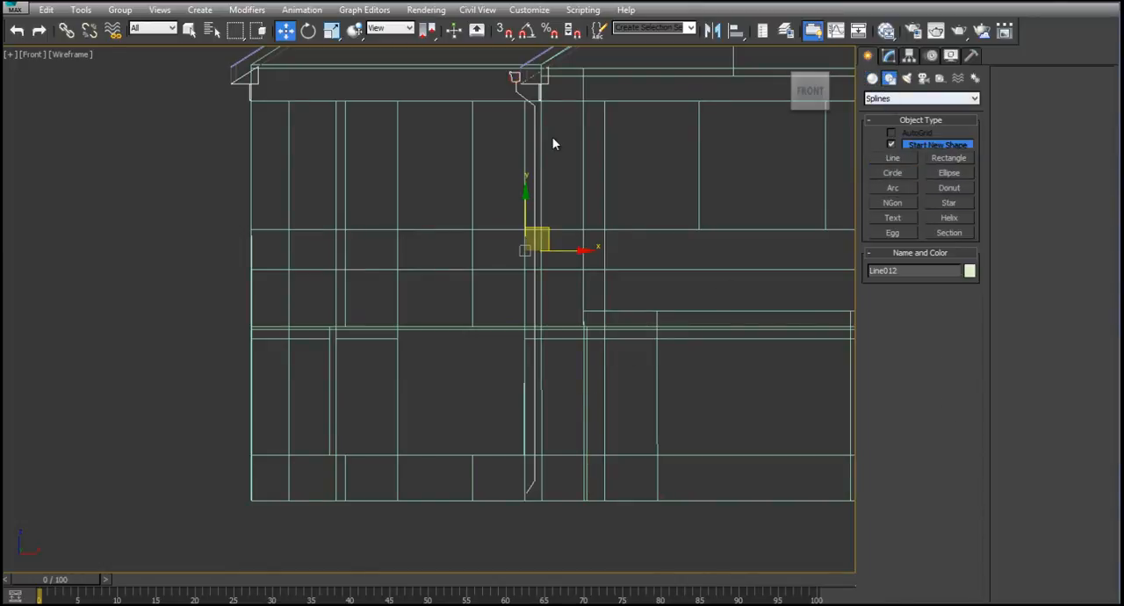
- Fillet the two upper bends of the downspout path below the gutter at vertex level
left_click(889, 55)
left_click(902, 290)
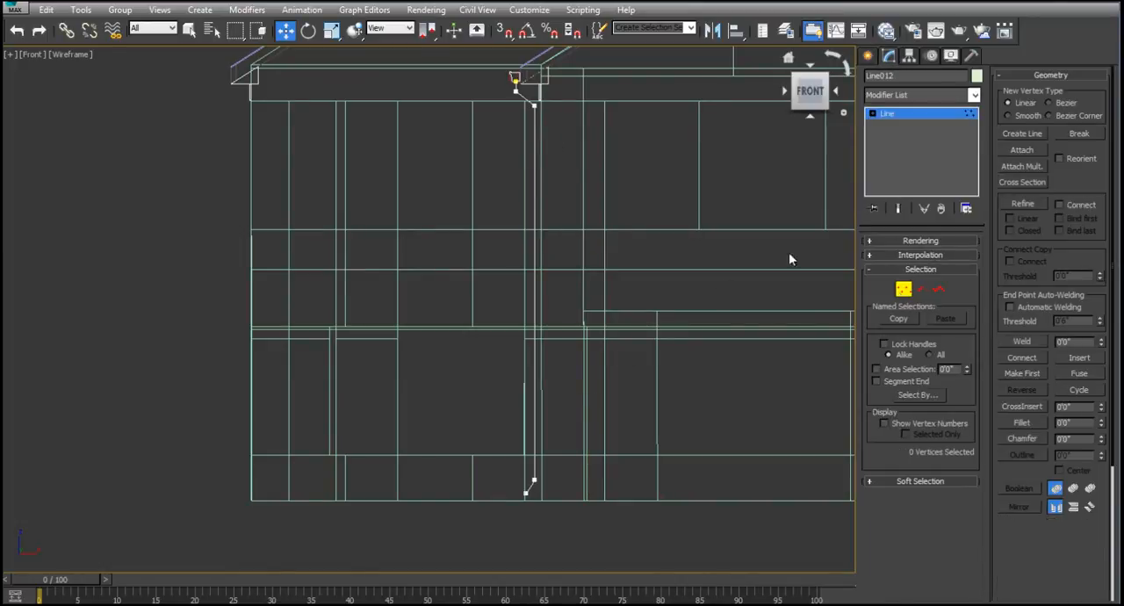
middle_click_drag(610, 246, 614, 286)
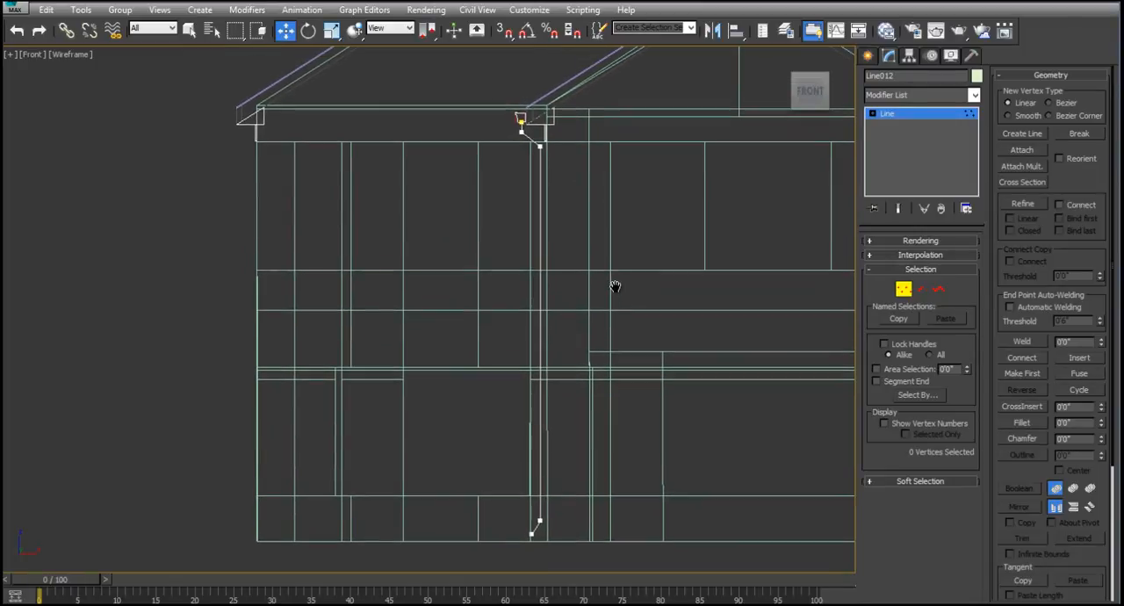
left_click(1023, 424)
scroll(536, 251, "down", 3)
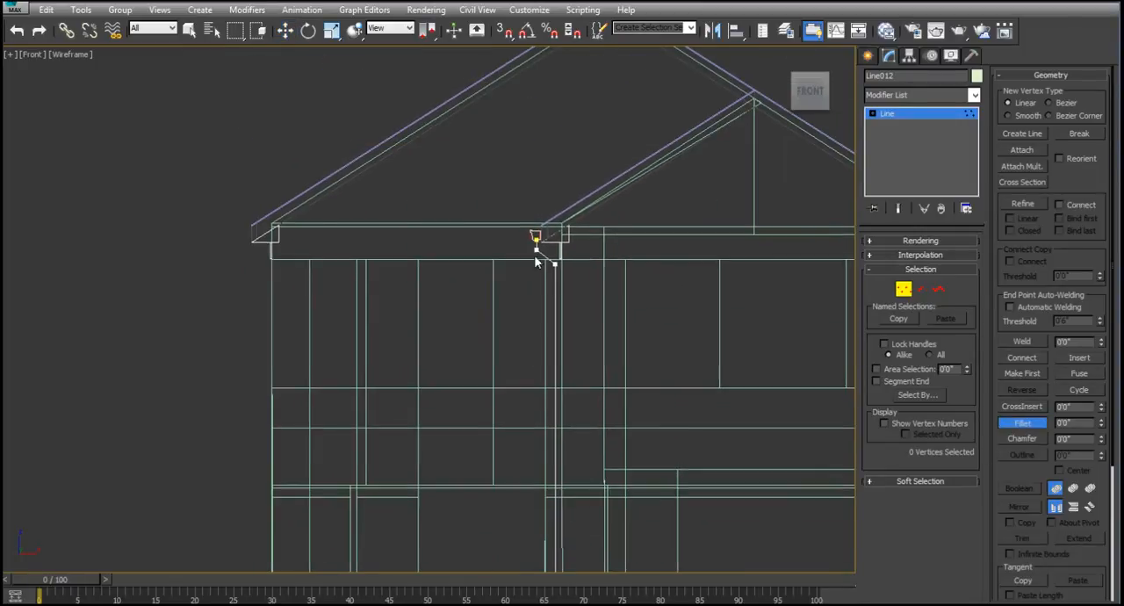
scroll(536, 183, "up", 6)
left_click_drag(477, 200, 491, 190)
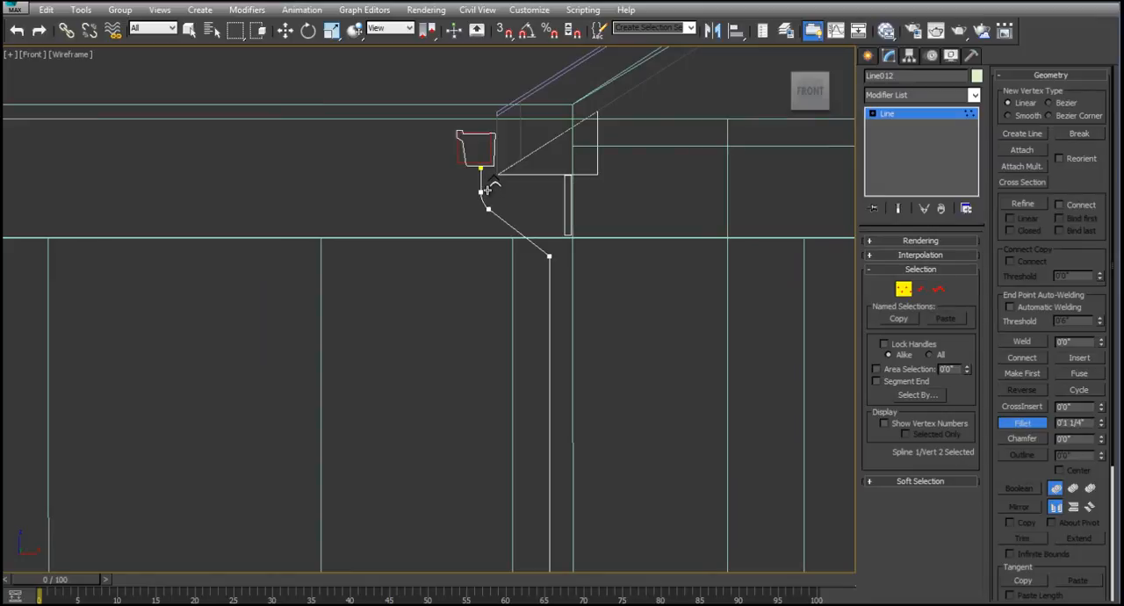
left_click_drag(551, 256, 574, 231)
- Fillet the downspout path's lower bend near the ground and leave vertex editing
scroll(604, 337, "down", 3)
scroll(604, 337, "down", 4)
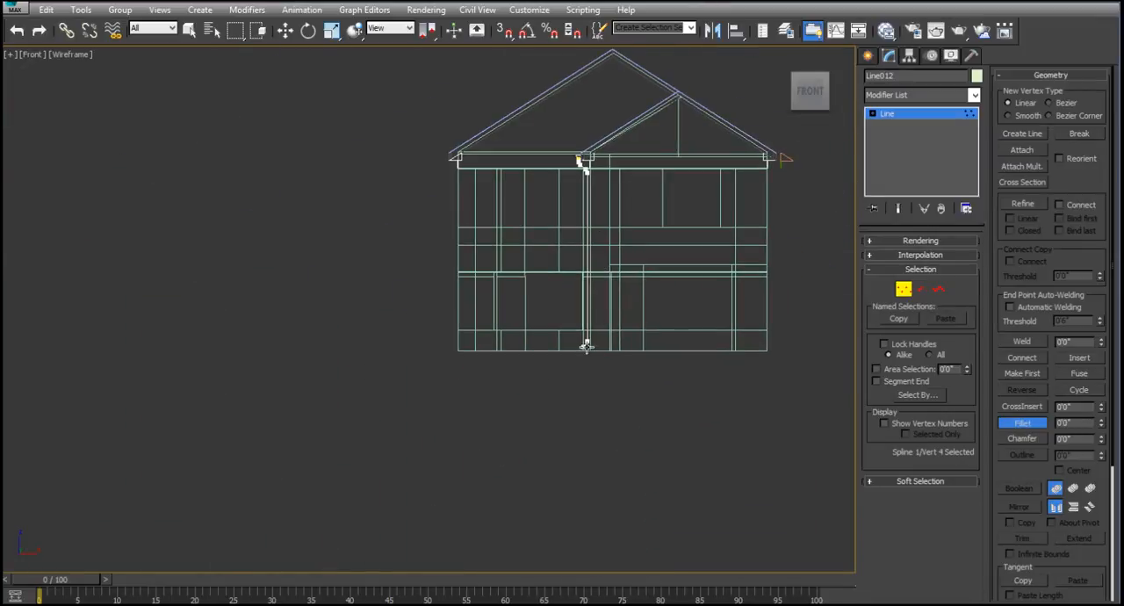
scroll(583, 341, "up", 4)
mouse_move(590, 325)
left_mouse_down()
mouse_move(597, 295)
mouse_move(601, 324)
left_mouse_up()
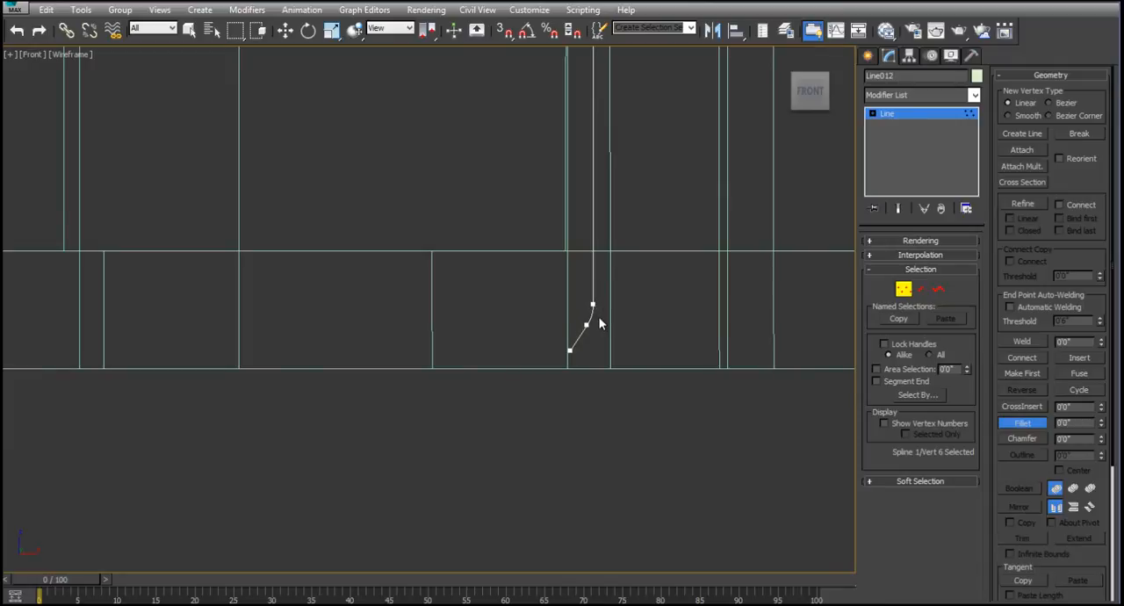
key("w")
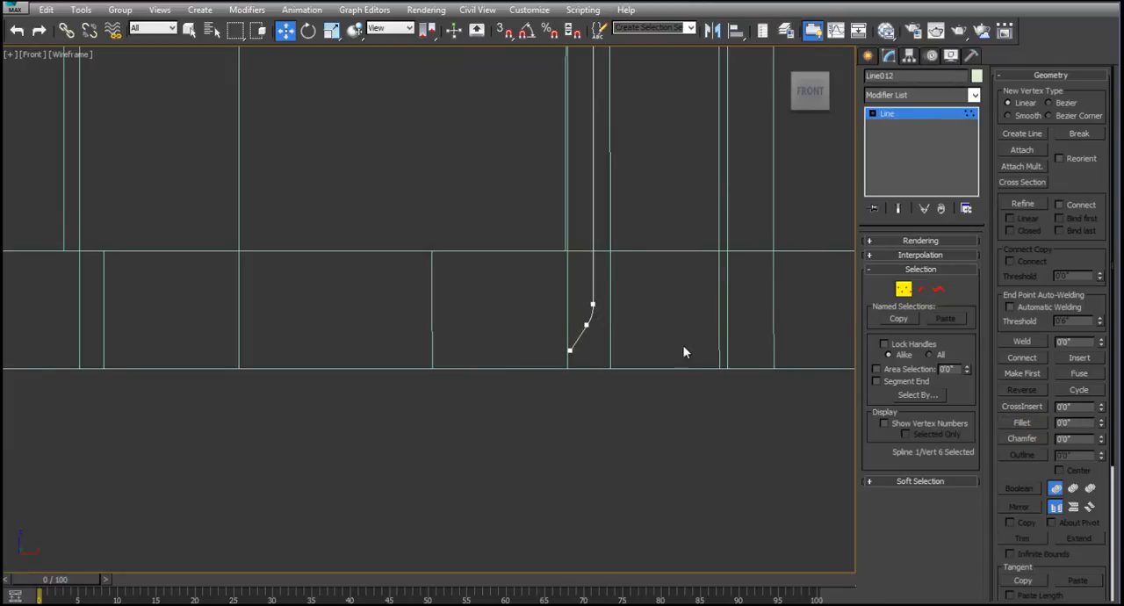
left_click(904, 290)
- Apply a Sweep modifier to the downspout path with the built-in Bar section
scroll(654, 220, "down", 5)
middle_click_drag(647, 181, 639, 367)
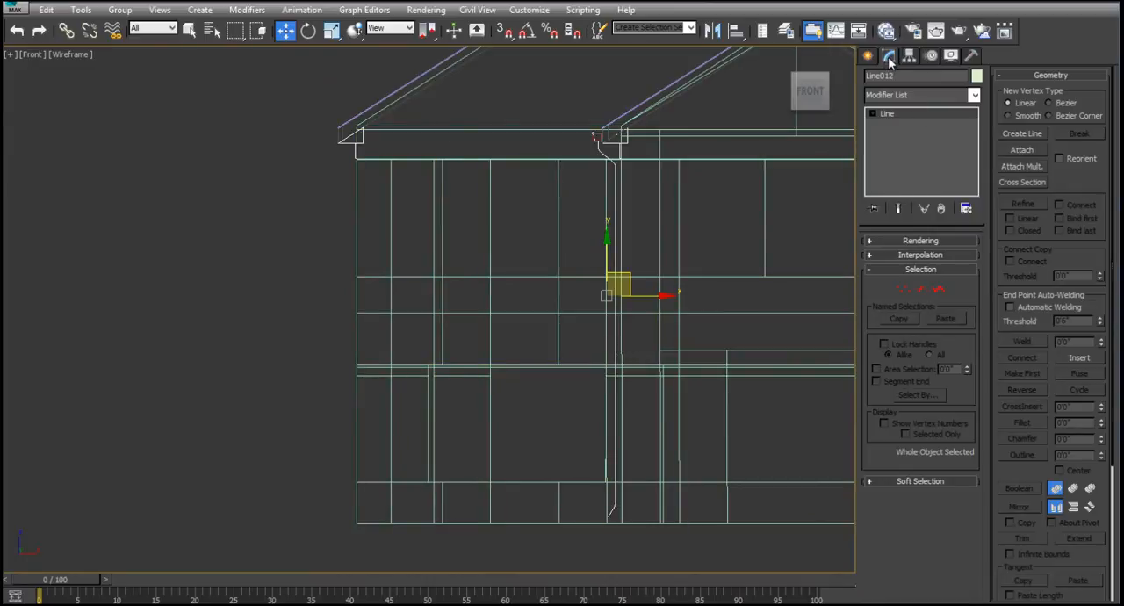
left_click(971, 103)
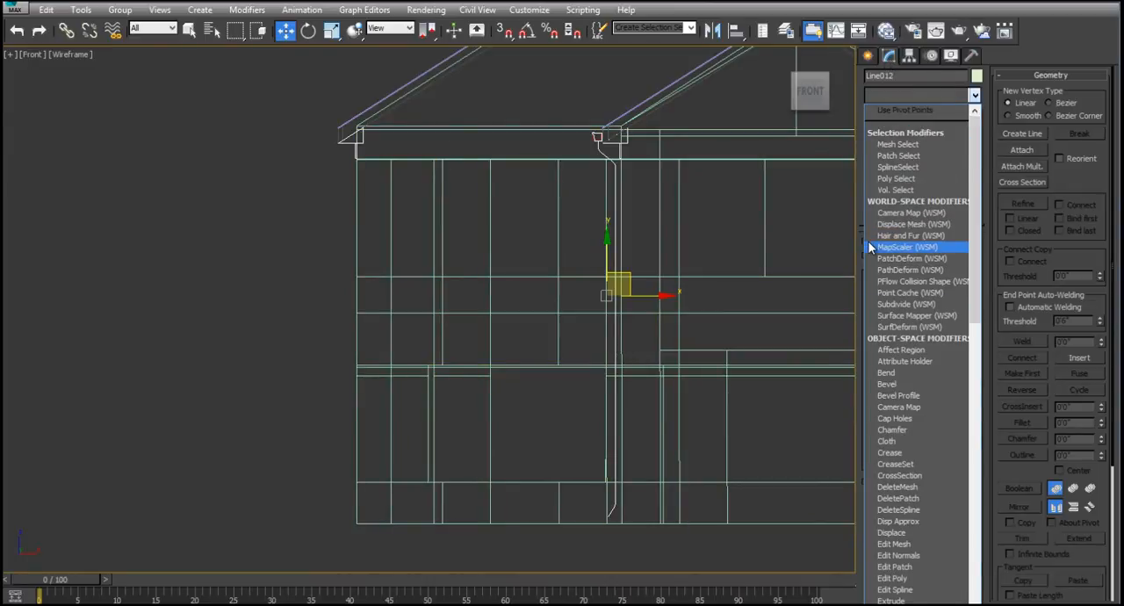
scroll(878, 290, "down", 10)
left_click(887, 409)
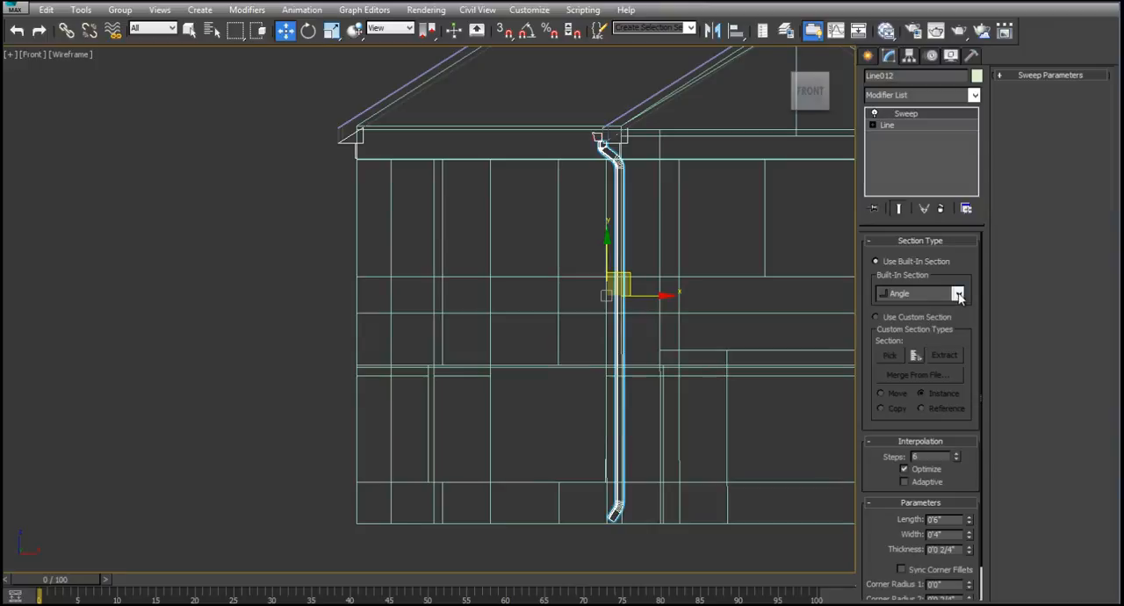
left_click(957, 293)
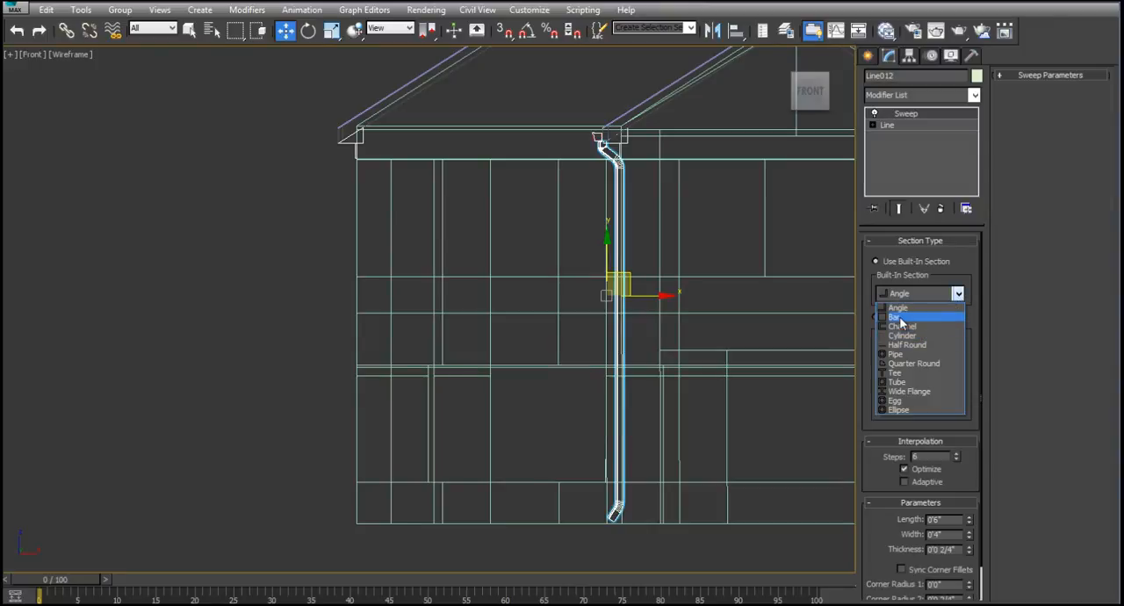
left_click(900, 318)
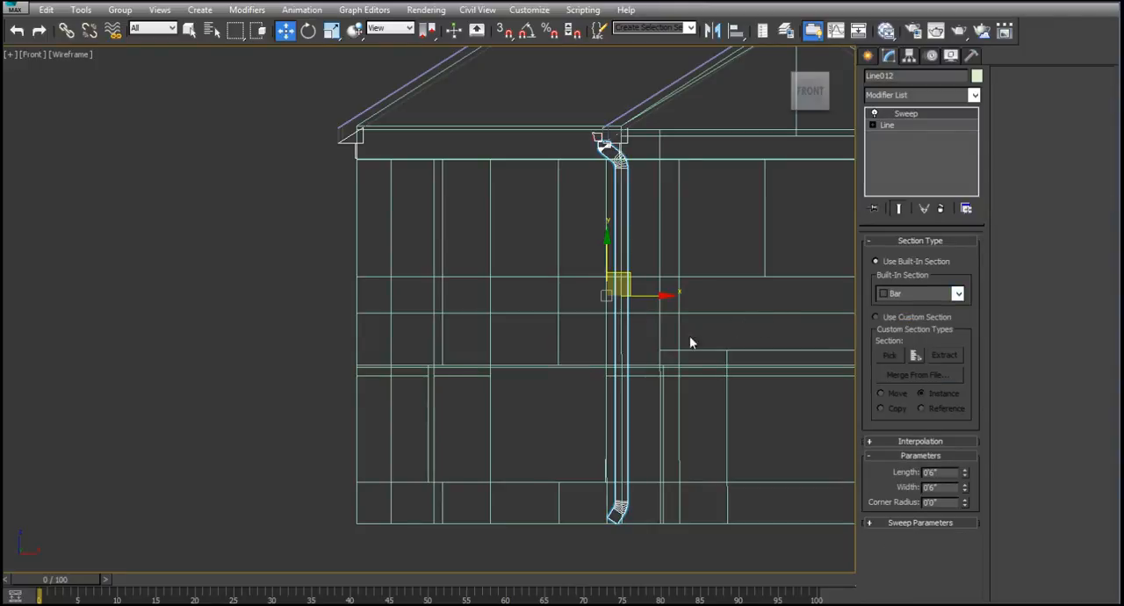
- Size the downspout's bar section to 3" length and 2" width, with the pivot alignment centered
middle_click_drag(646, 237, 644, 281)
scroll(603, 192, "up", 5)
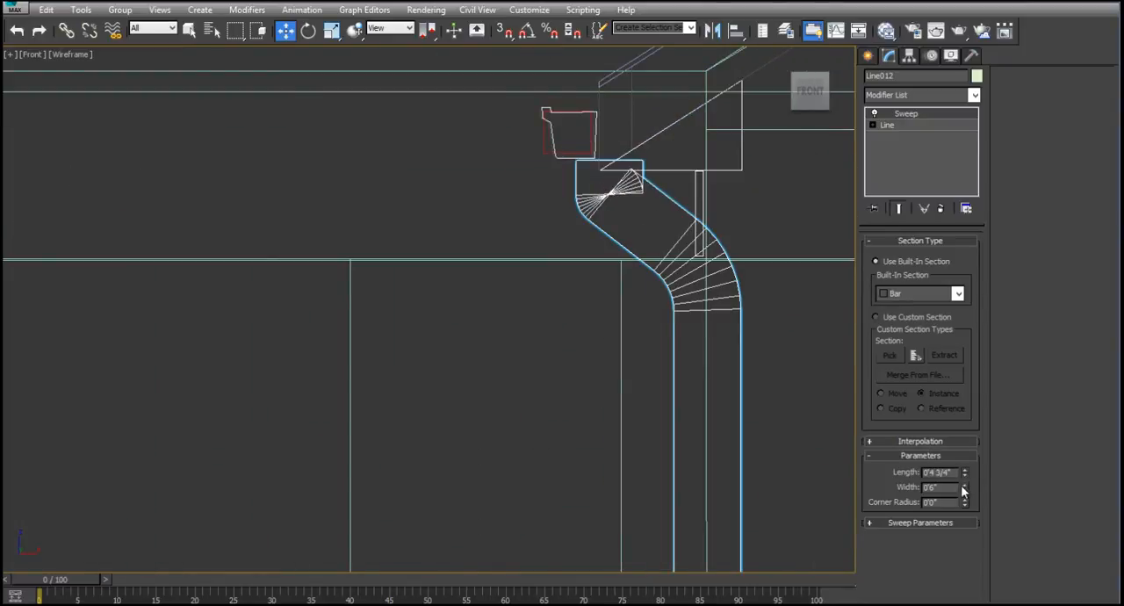
left_click_drag(963, 487, 966, 535)
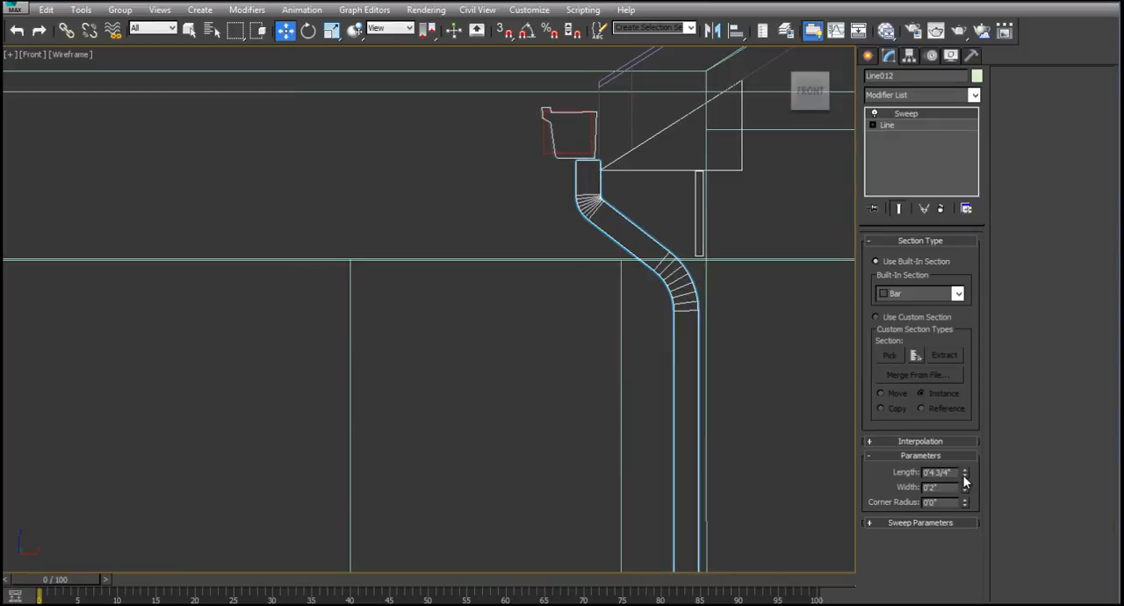
left_click_drag(963, 475, 966, 502)
left_click(914, 522)
left_click(1019, 219)
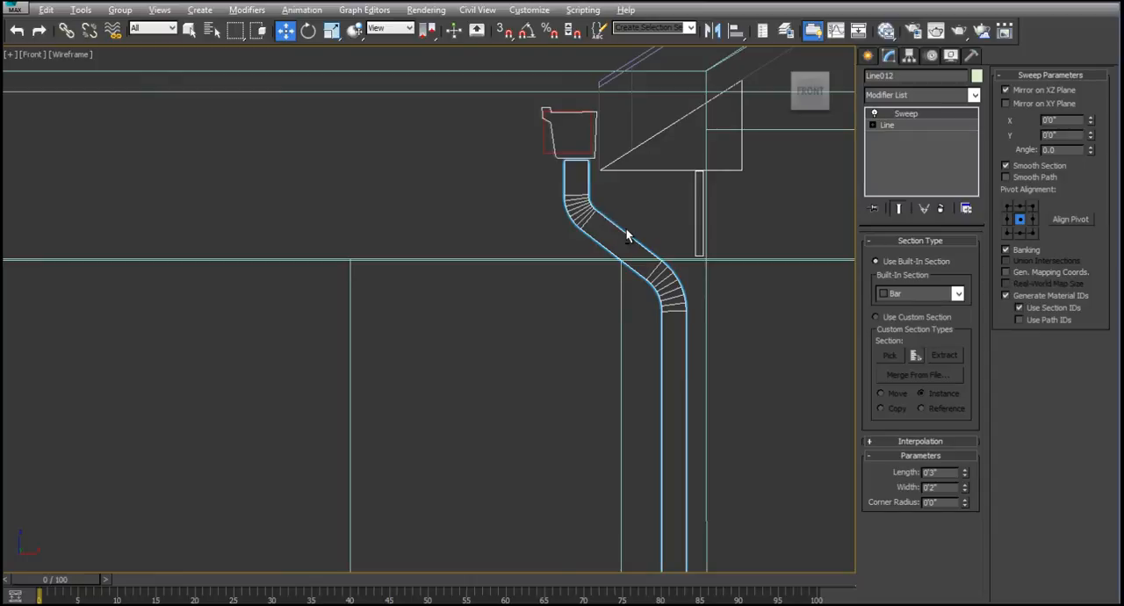
- Move the downspout in the Top view into the inner corner of the walls, under the gutter's end
key("alt+w")
right_click(658, 389)
scroll(356, 242, "down", 5)
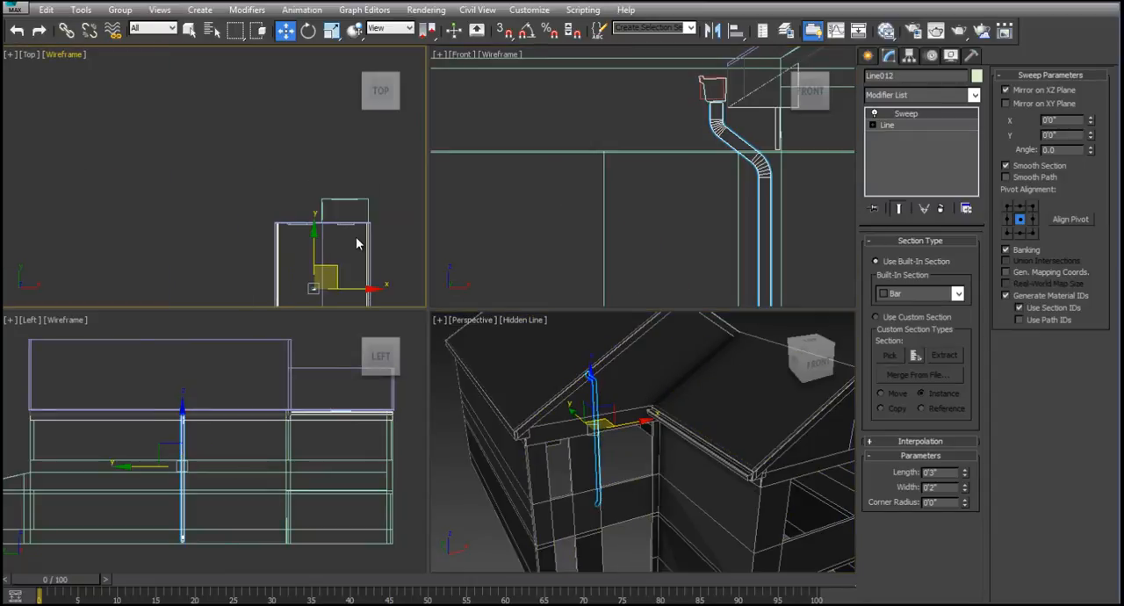
middle_click_drag(356, 236, 348, 142)
left_click_drag(309, 147, 273, 133)
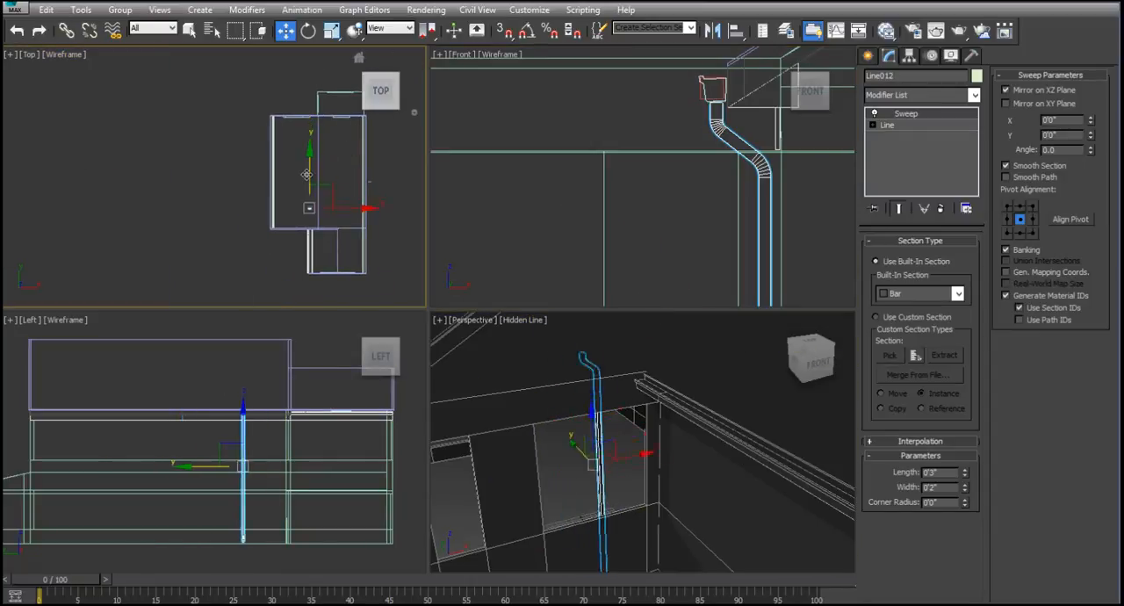
scroll(311, 232, "up", 5)
scroll(306, 231, "up", 4)
- Render the perspective view to check the downspout against the gutter and wall
right_click(715, 482)
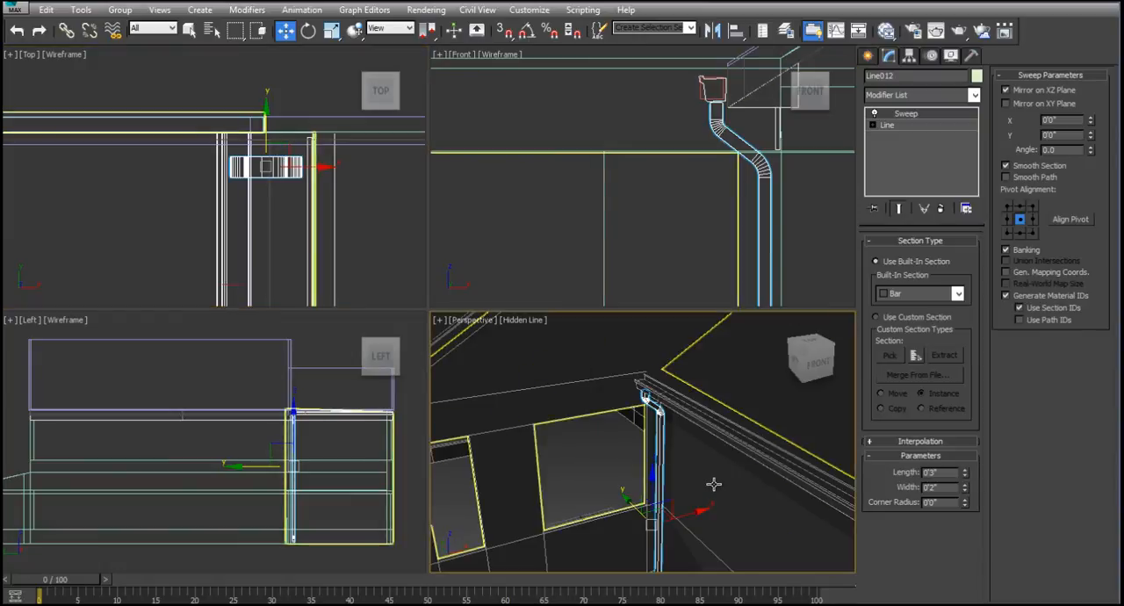
key("alt+w")
middle_click_drag(584, 378, 577, 304, "alt")
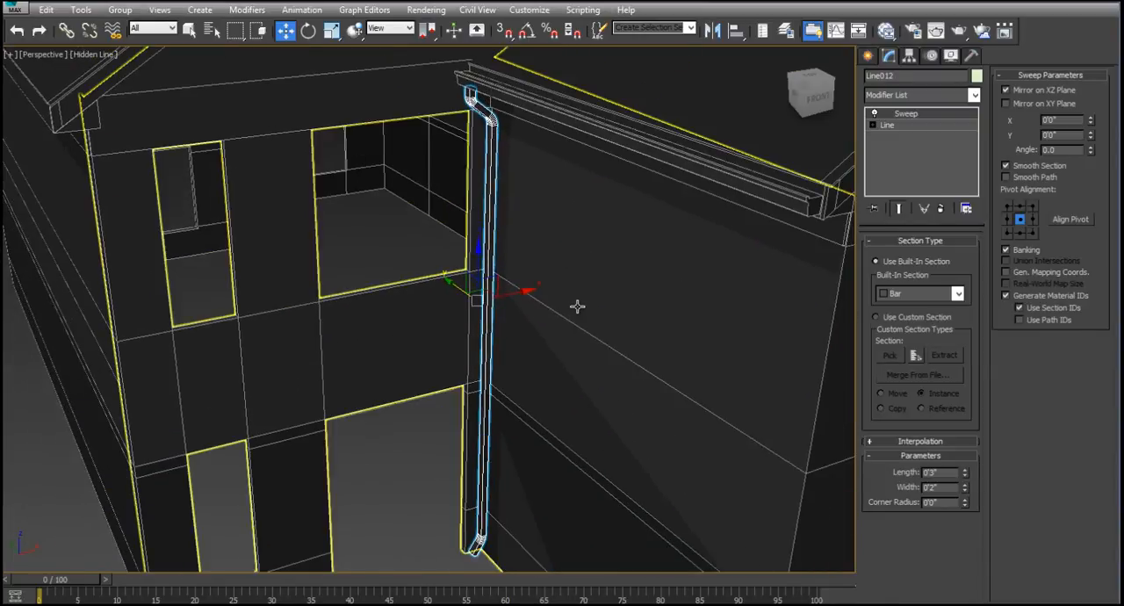
left_click(957, 31)
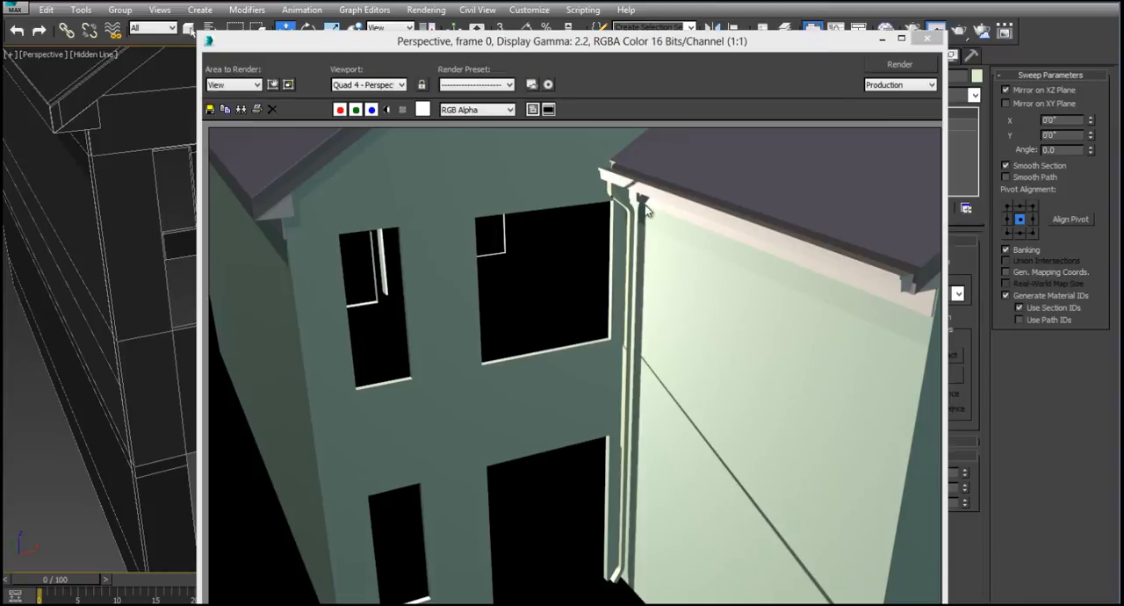
left_click(925, 41)
- Copy the downspout and place the copy at the far rear corner of the house's long side wall
scroll(614, 255, "down", 6)
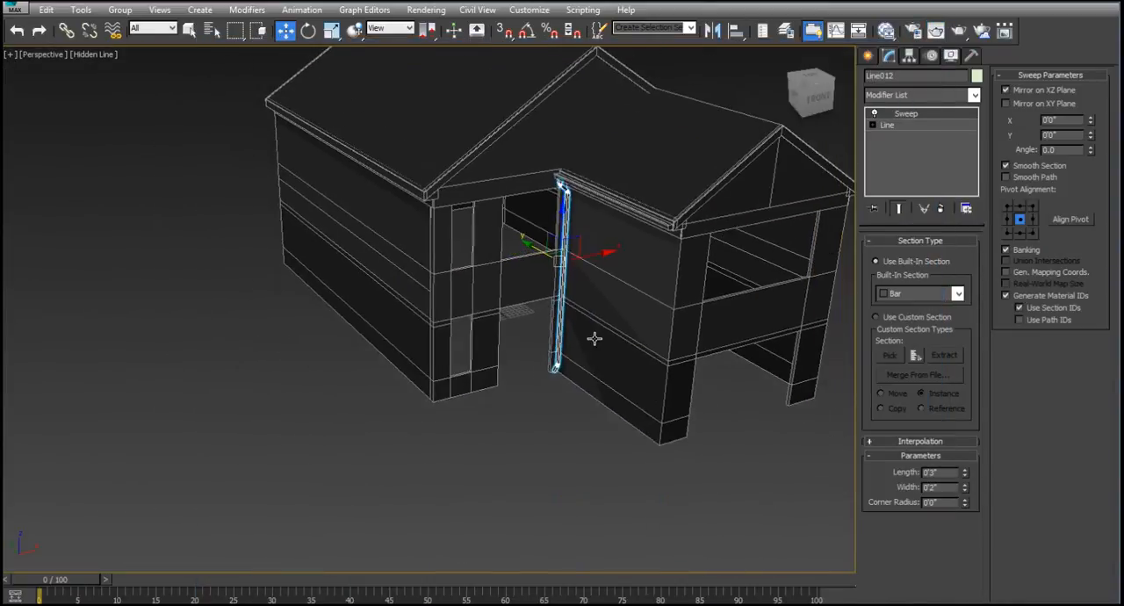
scroll(595, 338, "up", 3)
scroll(639, 238, "down", 3)
middle_click_drag(645, 243, 509, 290, "alt")
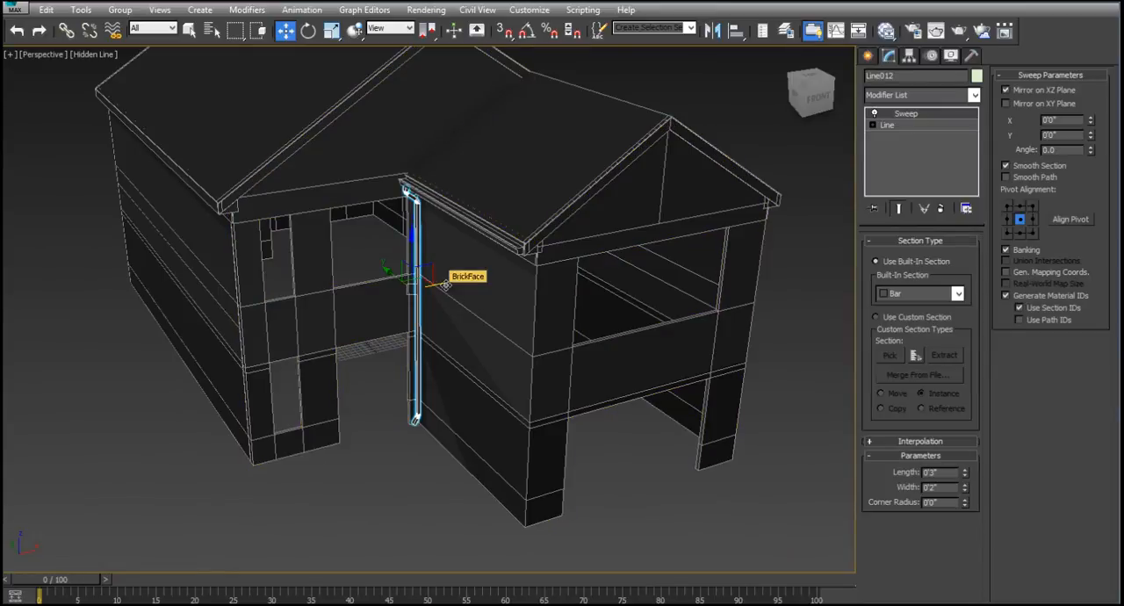
left_click_drag(444, 287, 255, 315, "shift")
left_click(558, 378)
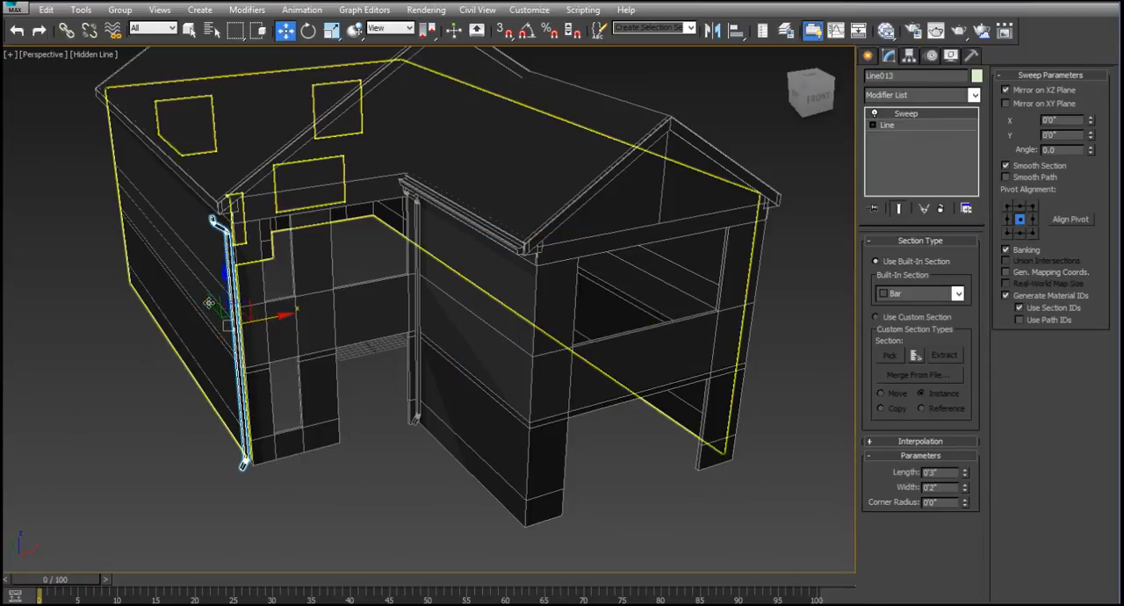
left_click_drag(185, 288, 68, 183)
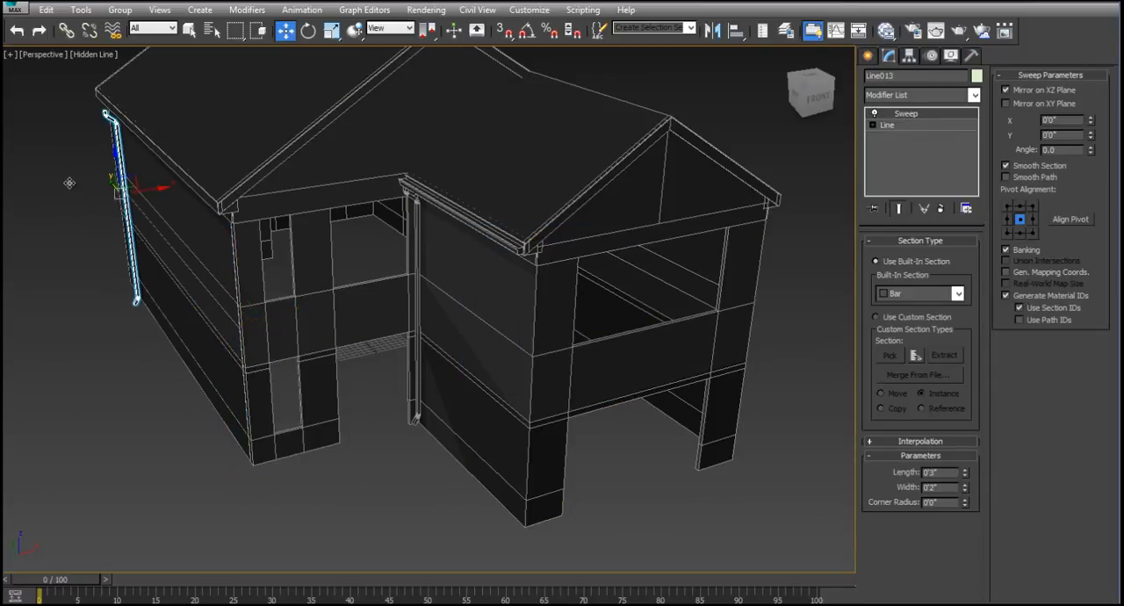
left_click(91, 281)
- Shift the swept gutter across toward the eave above the copied downspout
left_click(491, 241)
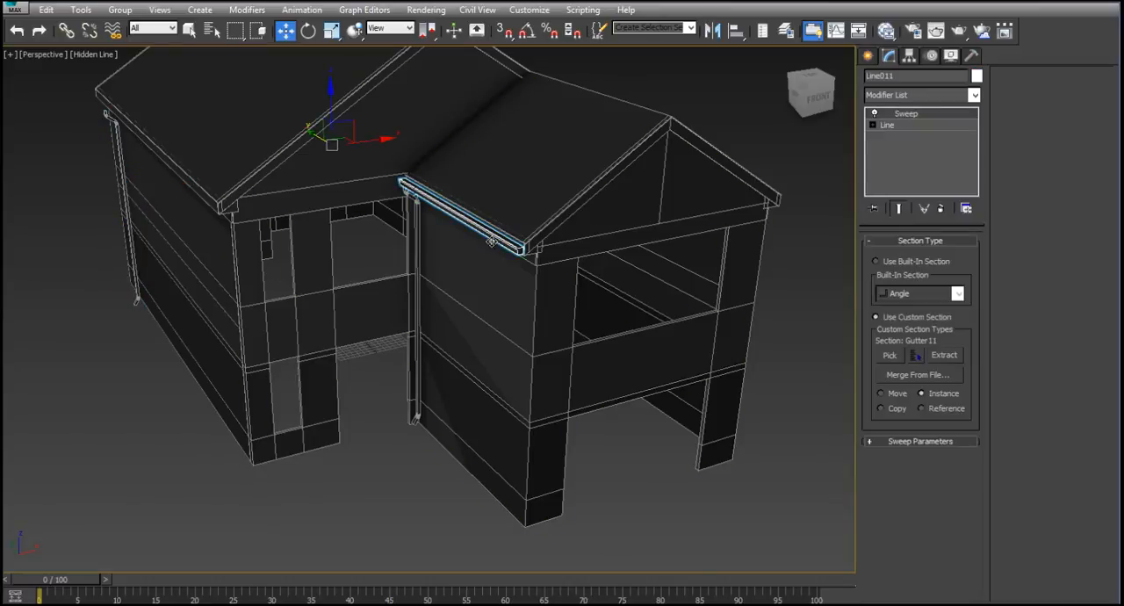
left_click_drag(376, 141, 209, 180, "shift")
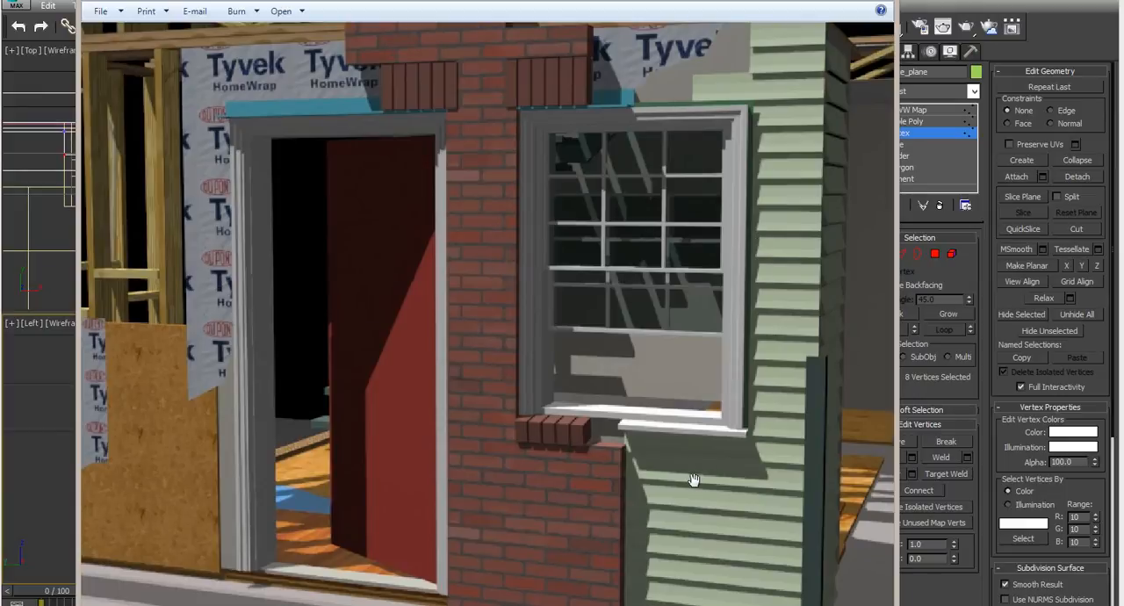
key("Right")
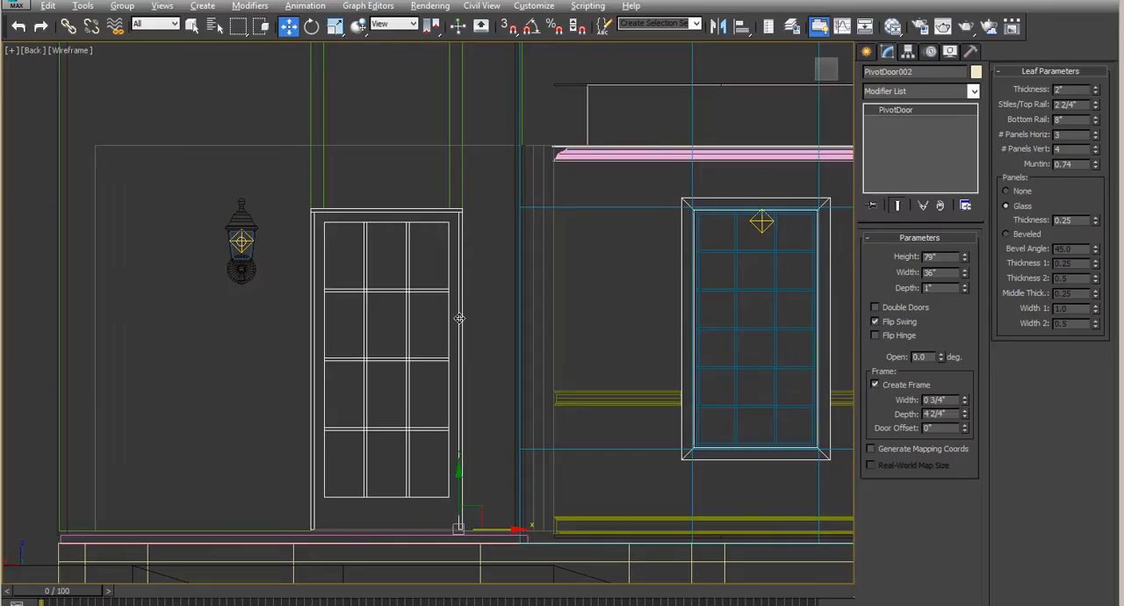
scroll(483, 321, "up", 3)
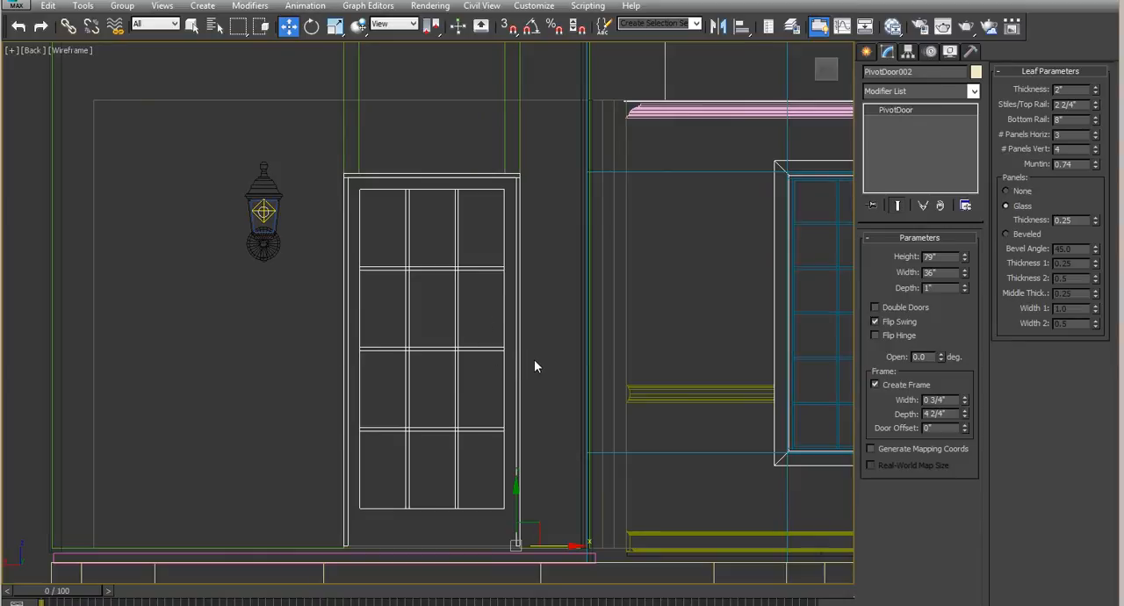
- Clear the door selection, check that snapping uses only Vertex, and turn on 3D snapping
left_click(534, 367)
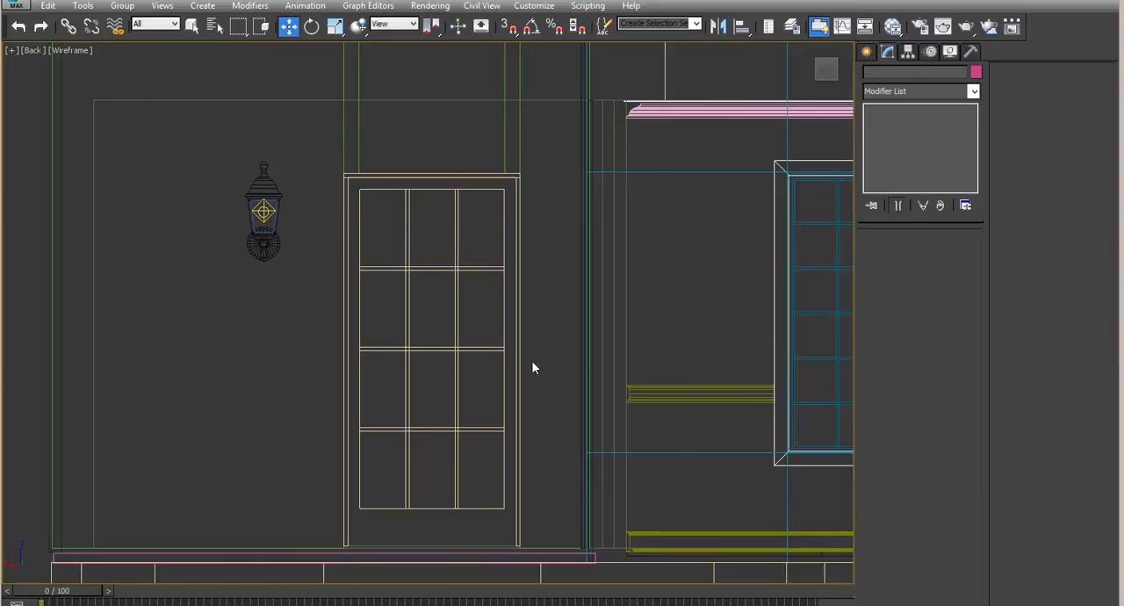
right_click(511, 26)
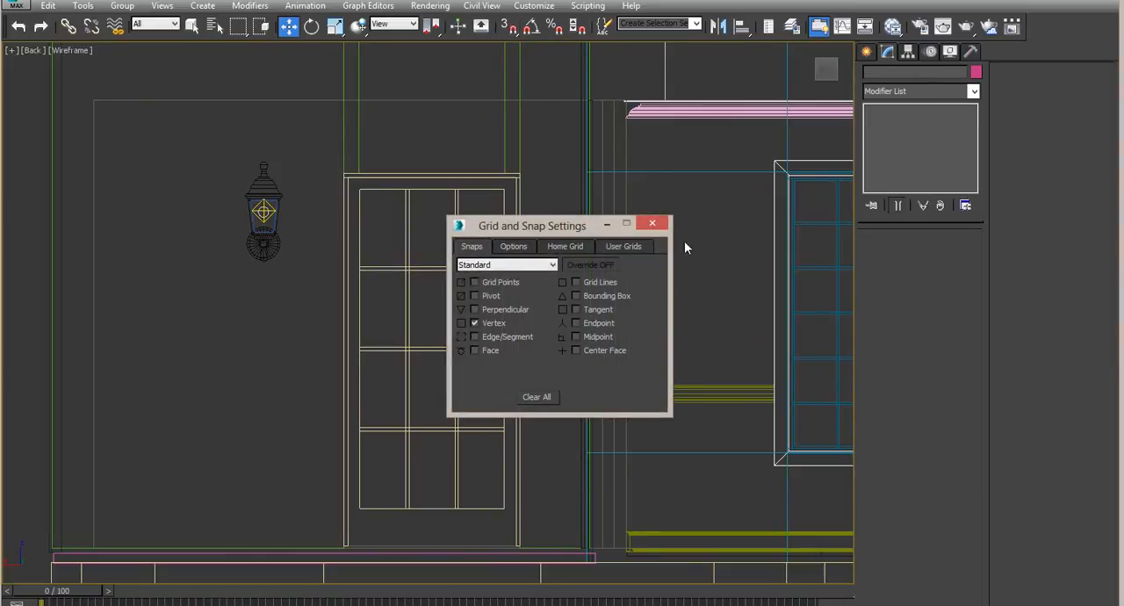
left_click(651, 223)
left_click(511, 27)
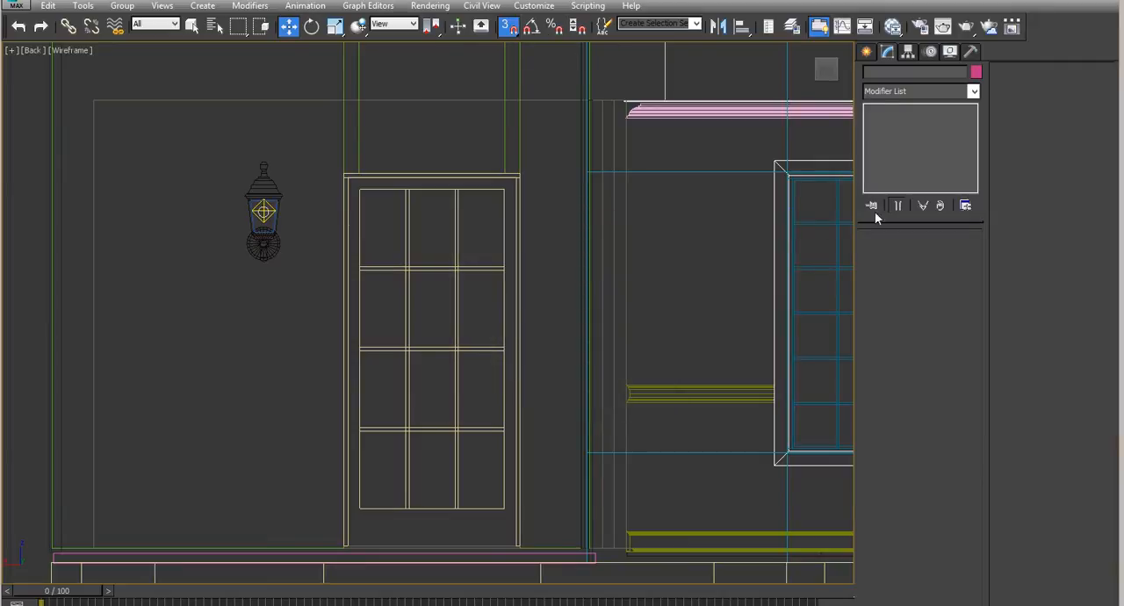
- Draw an open U-shaped line snapped around the door frame's outer edge, from one bottom corner over the top to the other
left_click(866, 51)
left_click(888, 75)
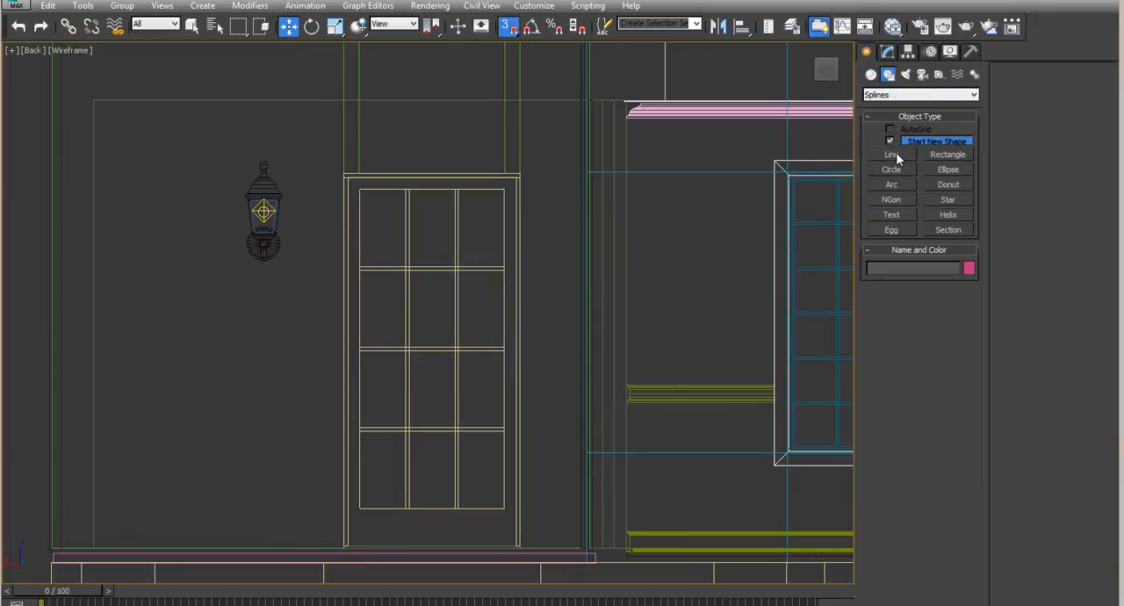
left_click(896, 155)
left_click(344, 546)
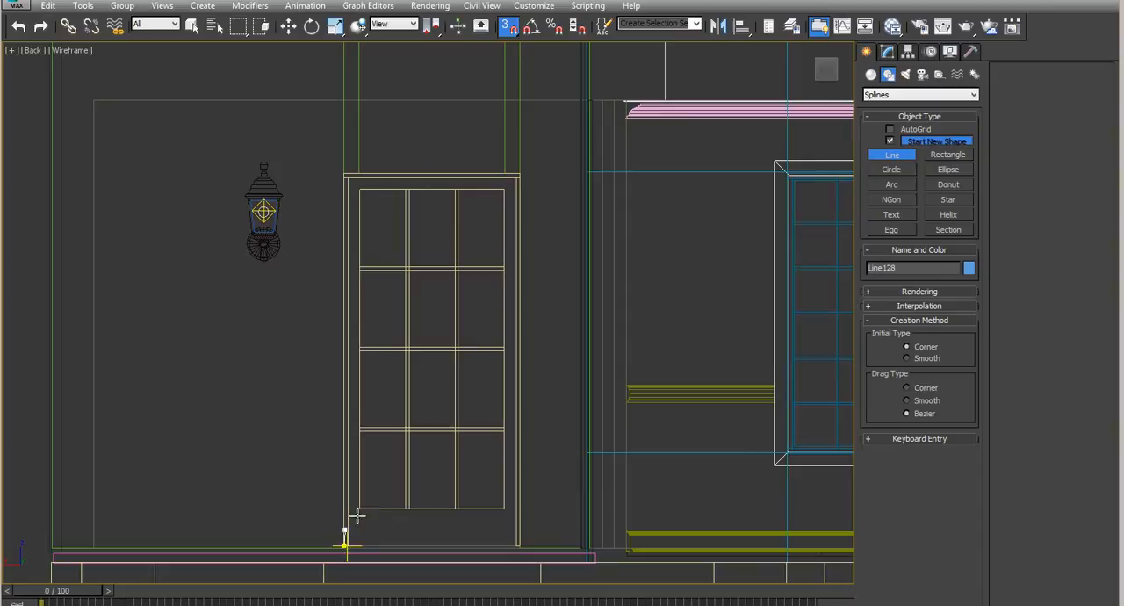
left_click(344, 176)
left_click(520, 175)
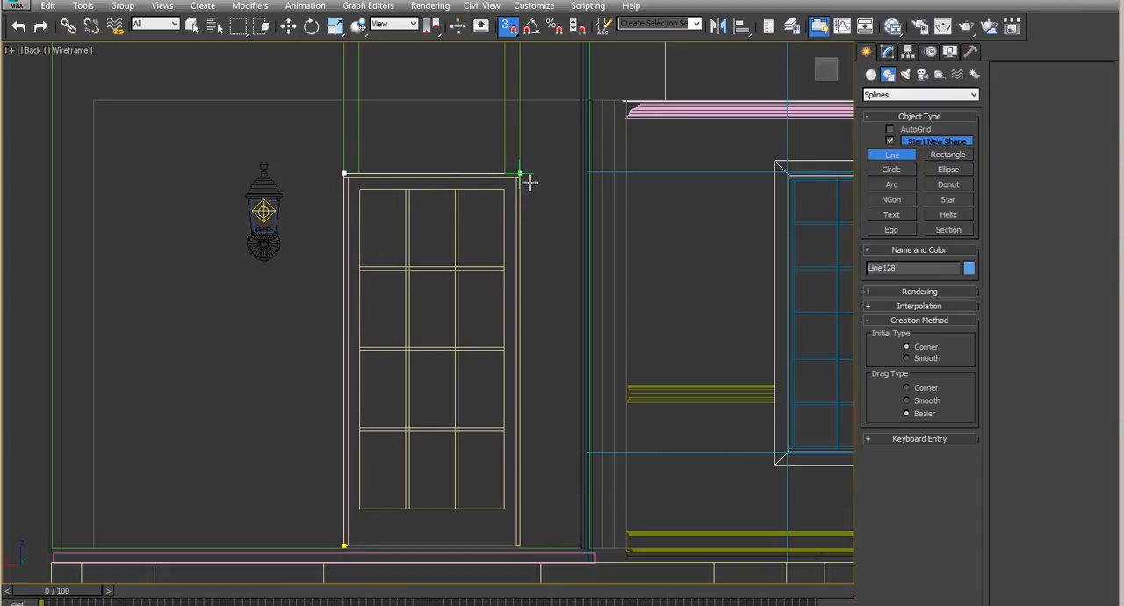
left_click(528, 550)
right_click(534, 450)
right_click(534, 449)
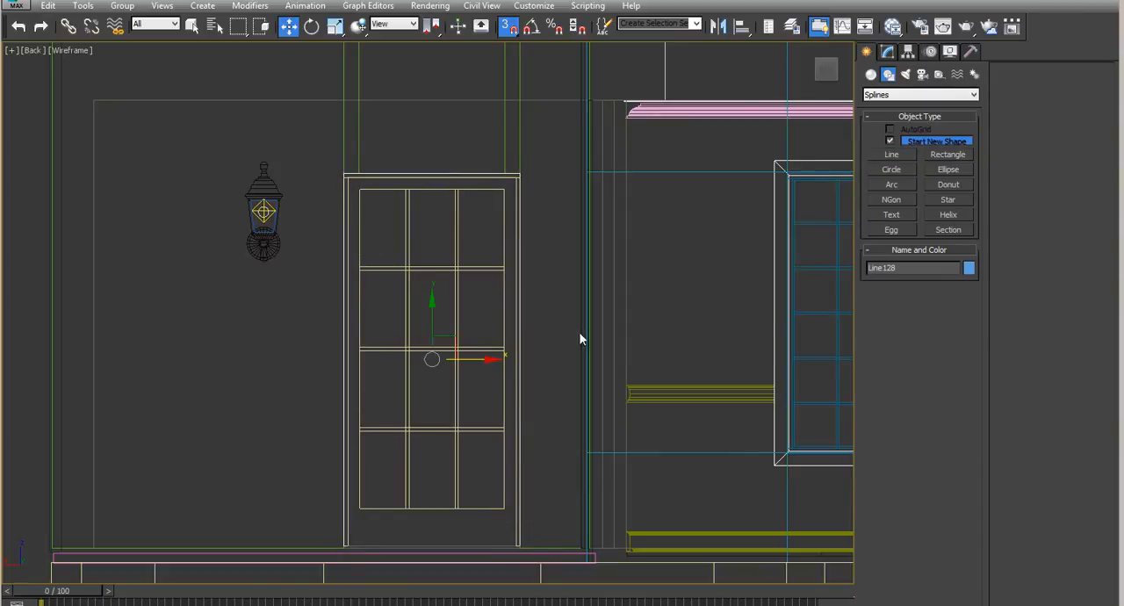
- Name the new line around the door U_shape_edge and bring up its modifier settings
left_click(904, 269)
type("zz")
left_click(889, 54)
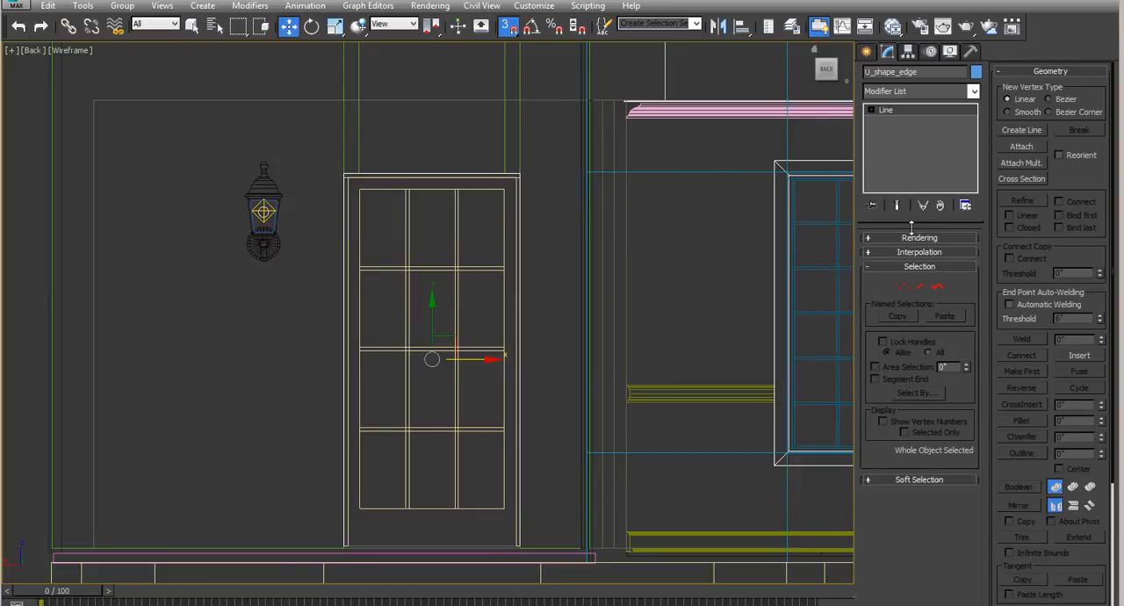
- Apply a Sweep modifier to U_shape_edge and use the built-in Channel section
left_click(972, 91)
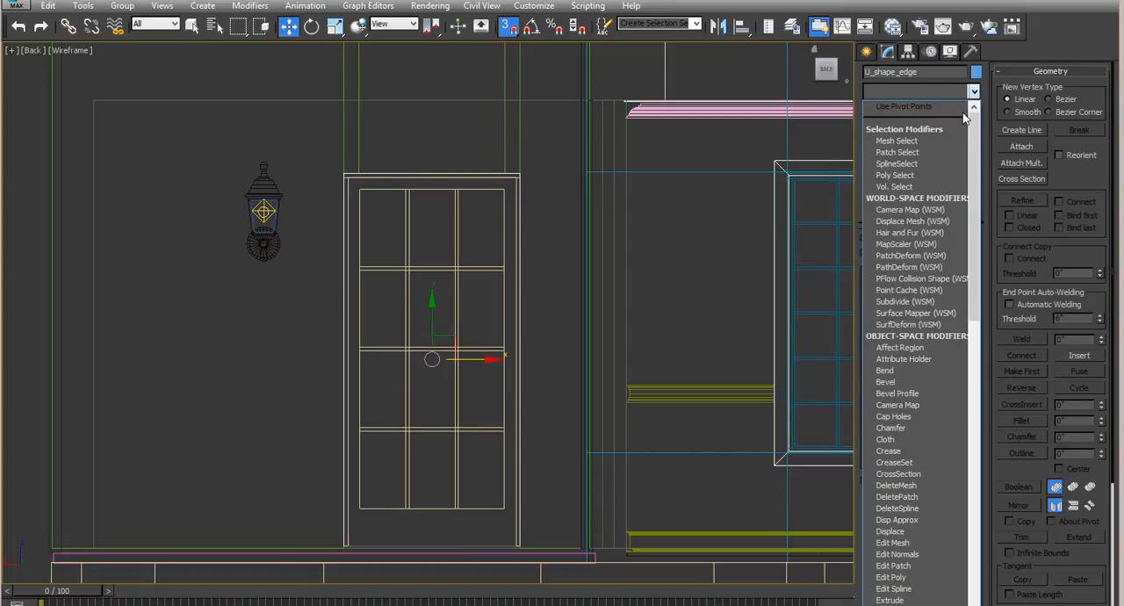
key("s")
key("w")
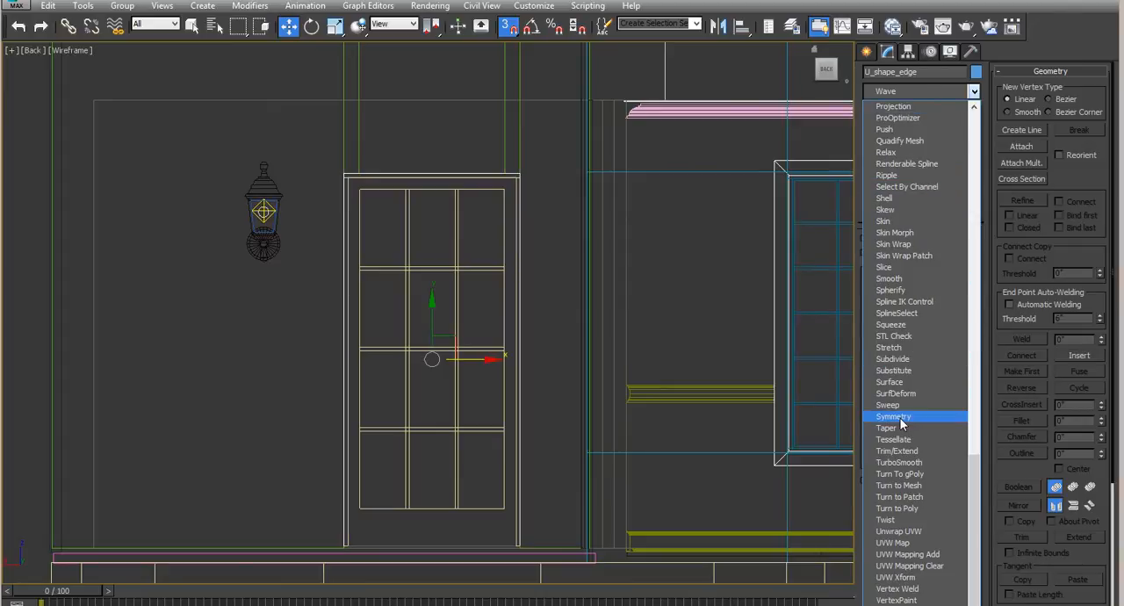
left_click(889, 406)
left_click(914, 291)
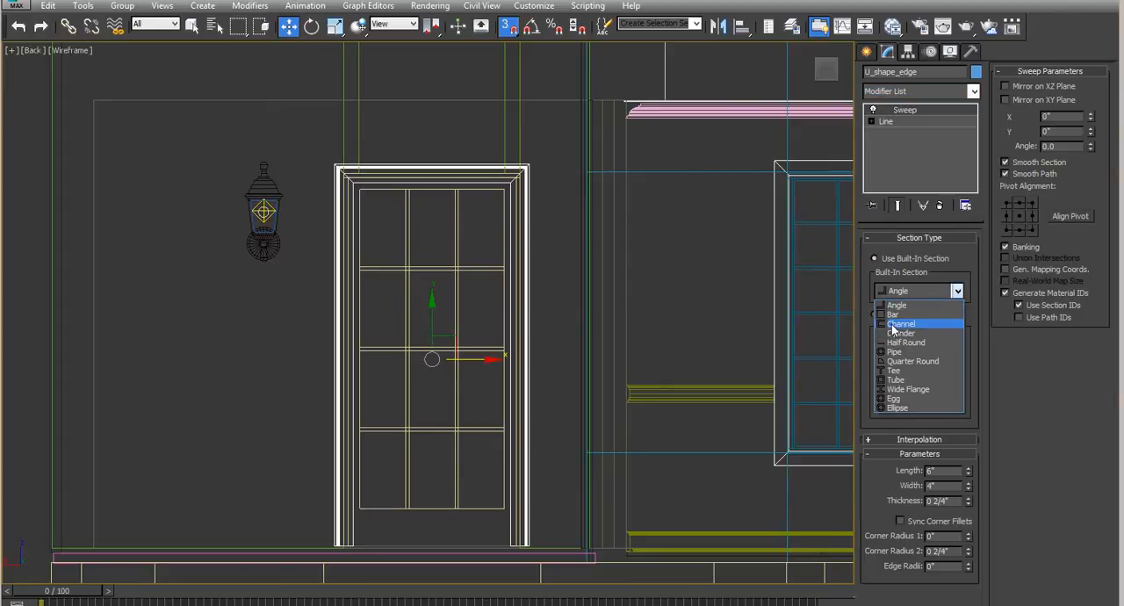
left_click(895, 324)
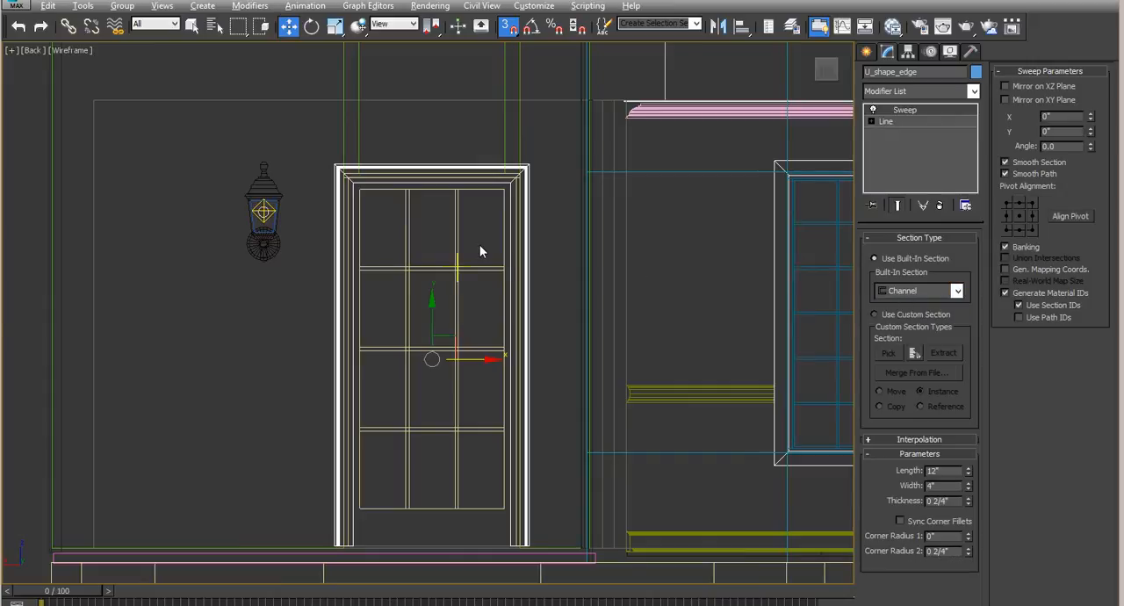
- Turn off snapping, disable Smooth Section and Smooth Path on the door trim's sweep, and set its angle to 180
key("alt+w")
right_click(238, 186)
scroll(233, 186, "down", 5)
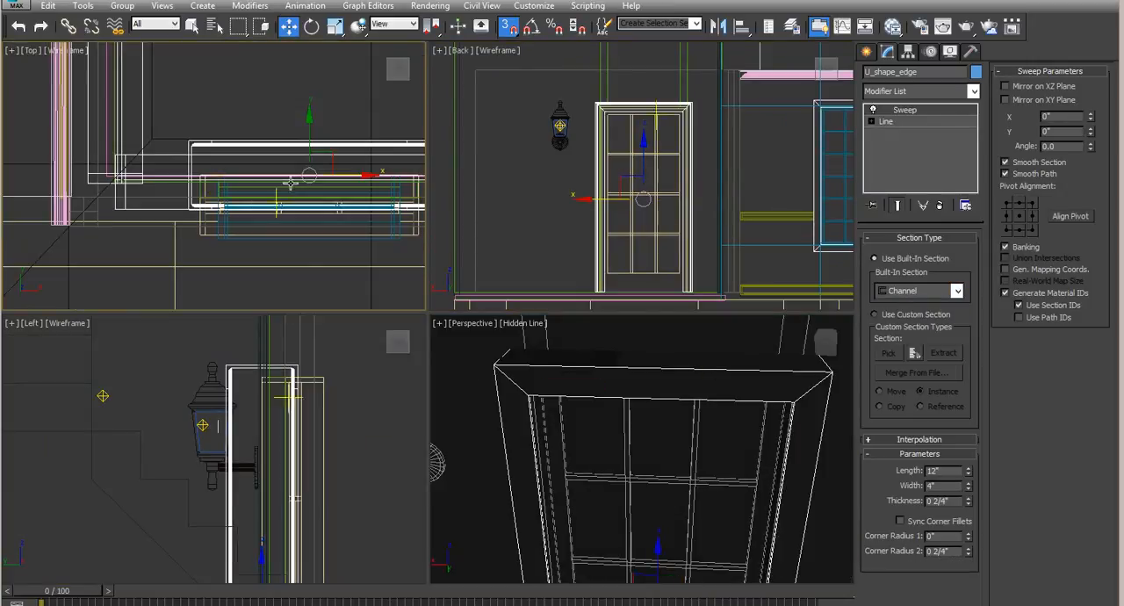
key("s")
left_click(1006, 163)
left_click(1006, 175)
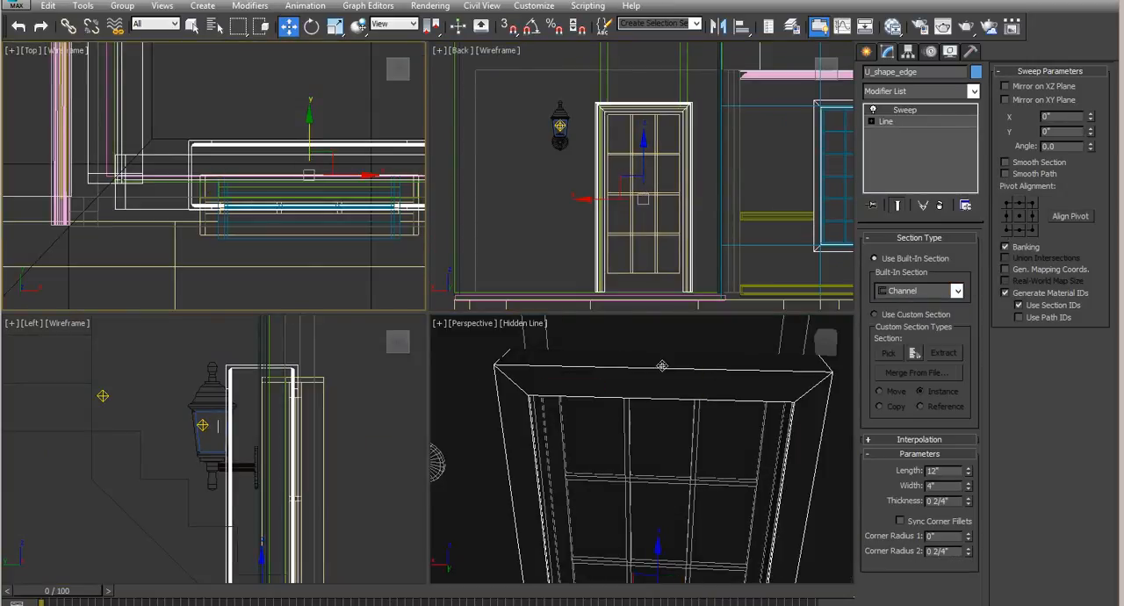
double_click(1065, 146)
type("180")
key("Return")
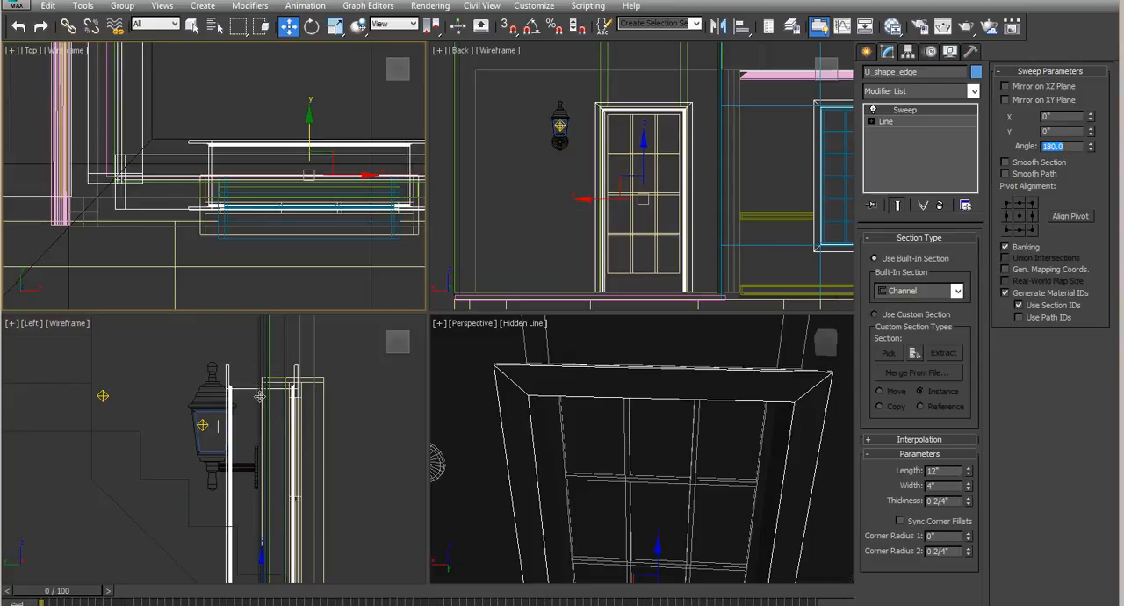
- Set the channel section's length to 1 3/4", and both its thickness and Corner Radius 2 to 0"
left_click(248, 427)
key("alt+w")
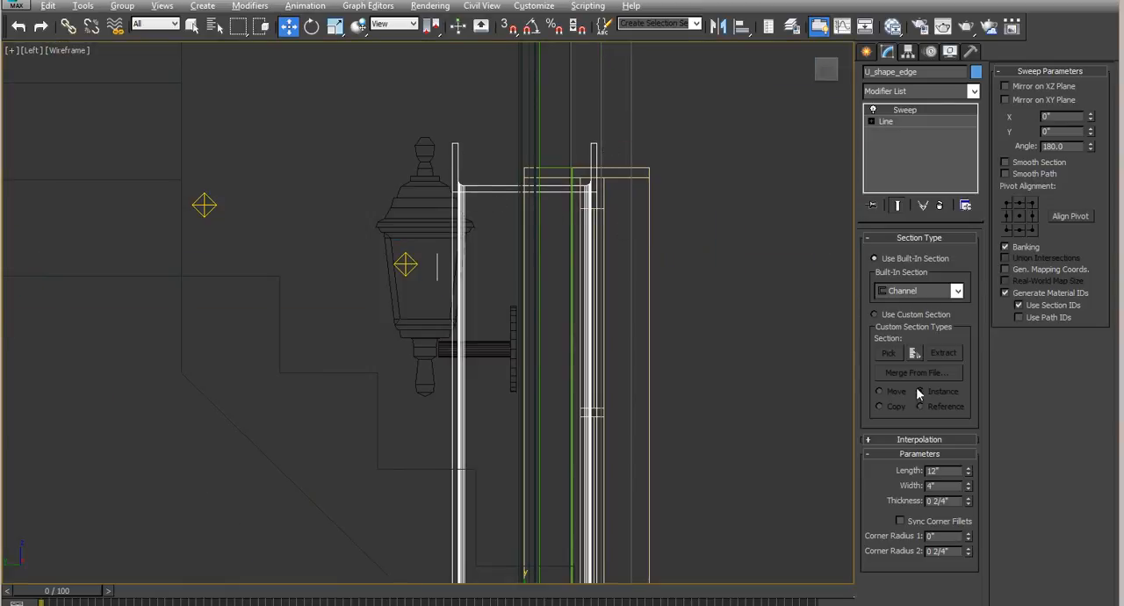
left_click_drag(968, 474, 979, 521)
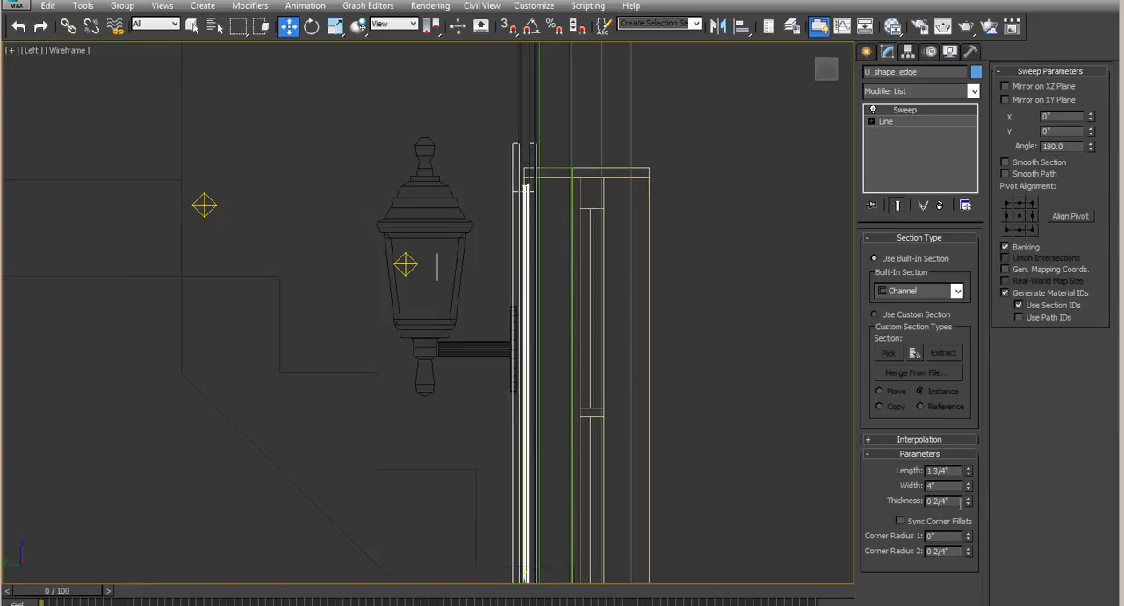
left_click(968, 503)
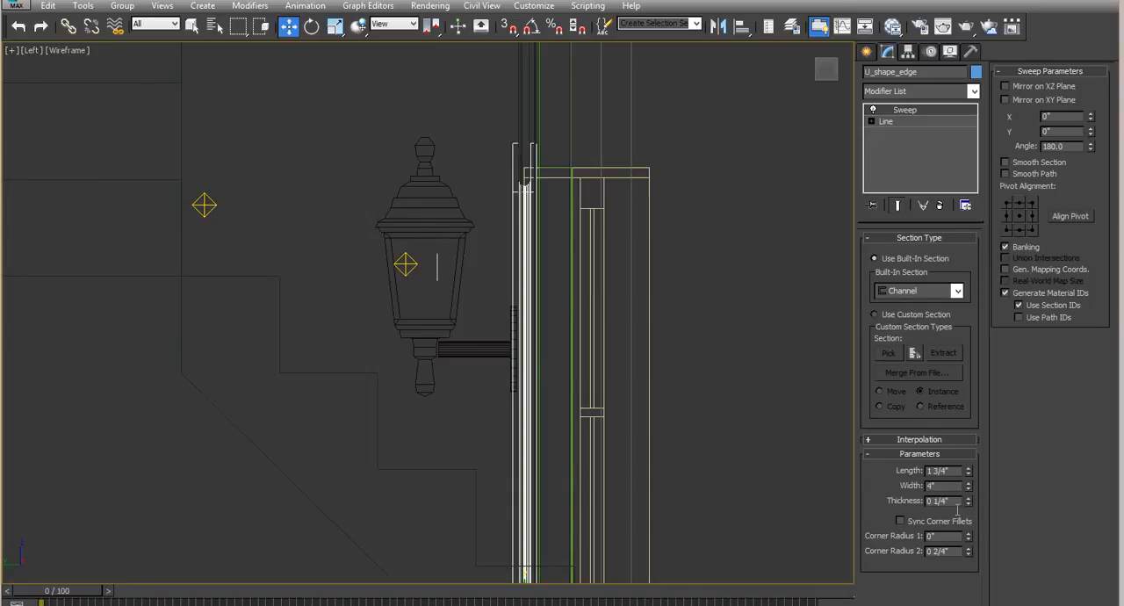
right_click(968, 502)
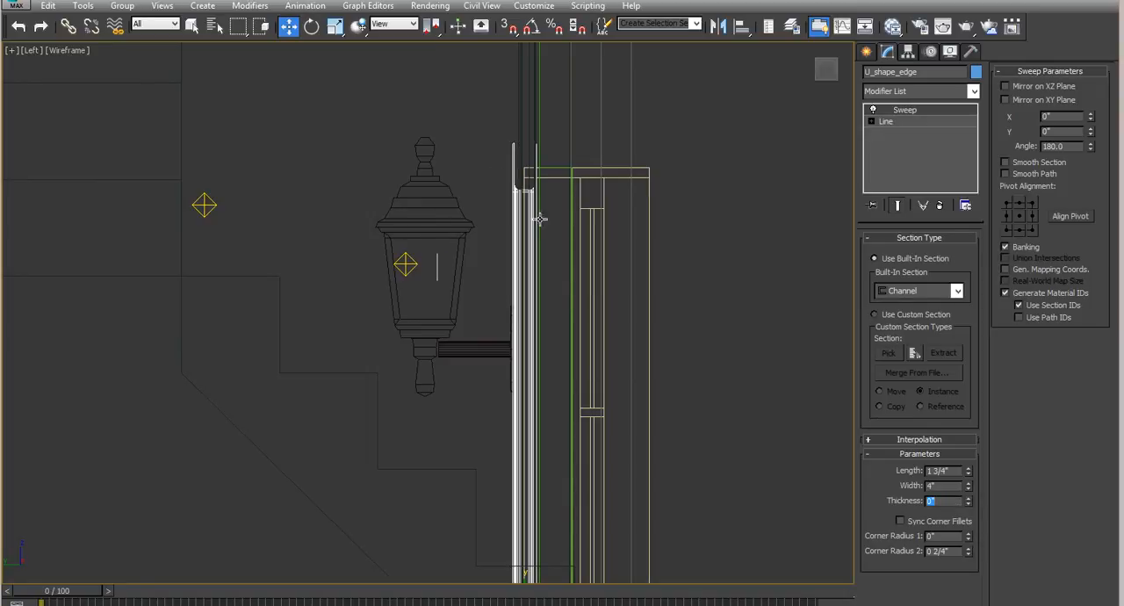
right_click(968, 552)
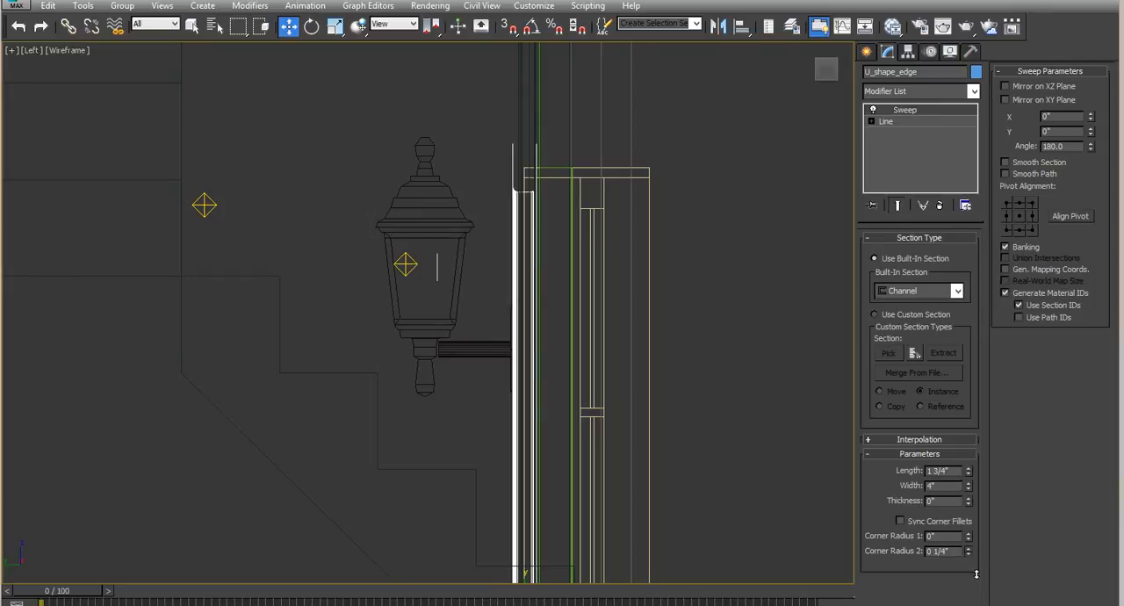
key("k")
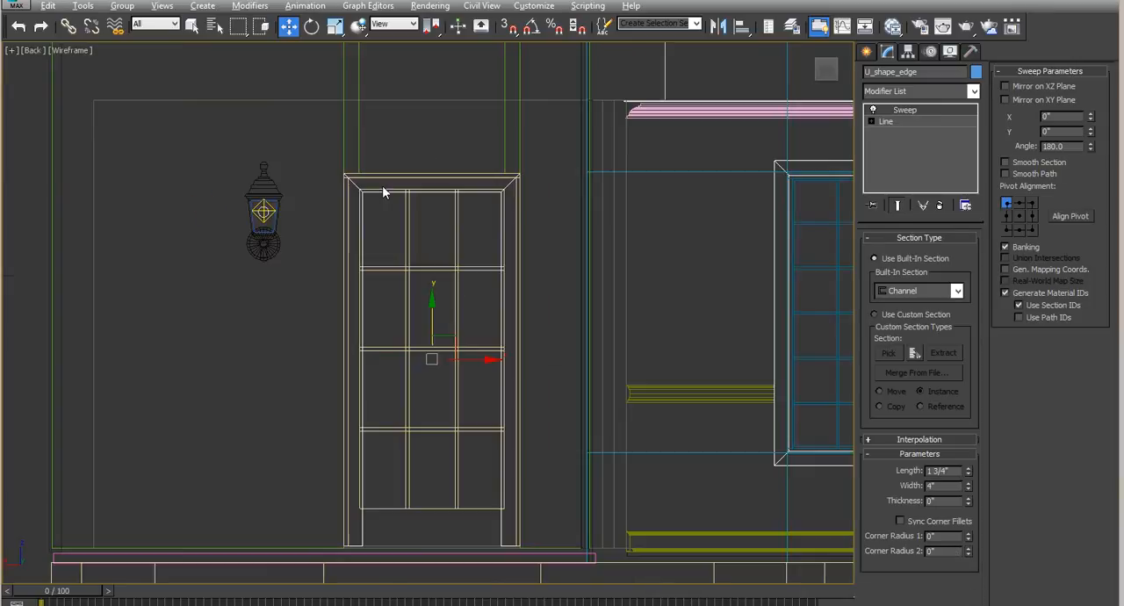
- Align the sweep's pivot to the lower-right point of the section and set the channel width to 0 2/4"
scroll(516, 252, "up", 5)
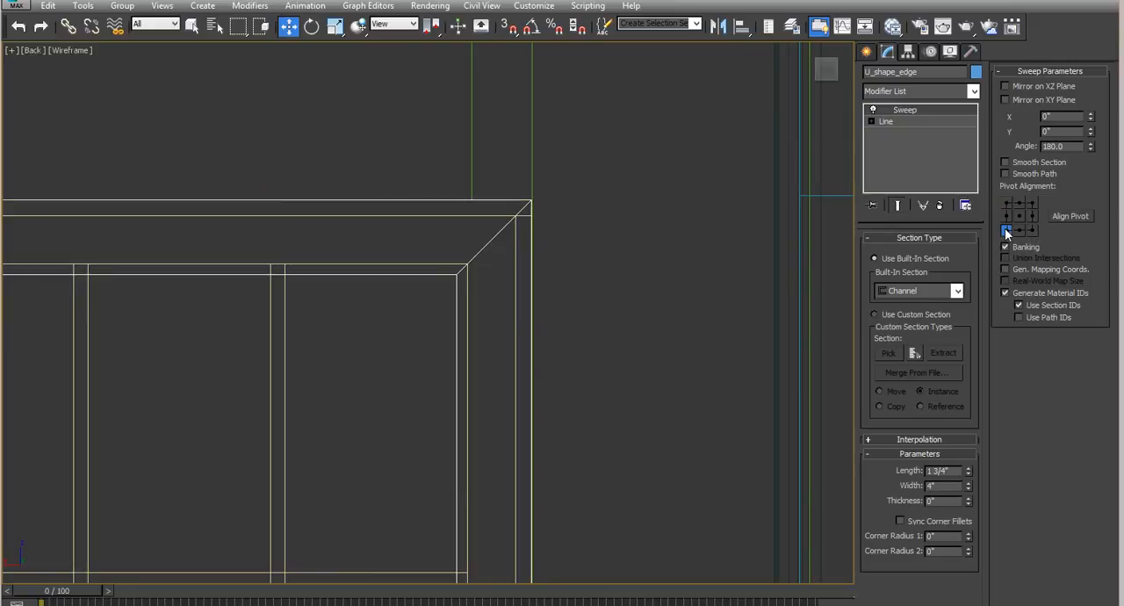
left_click(1032, 230)
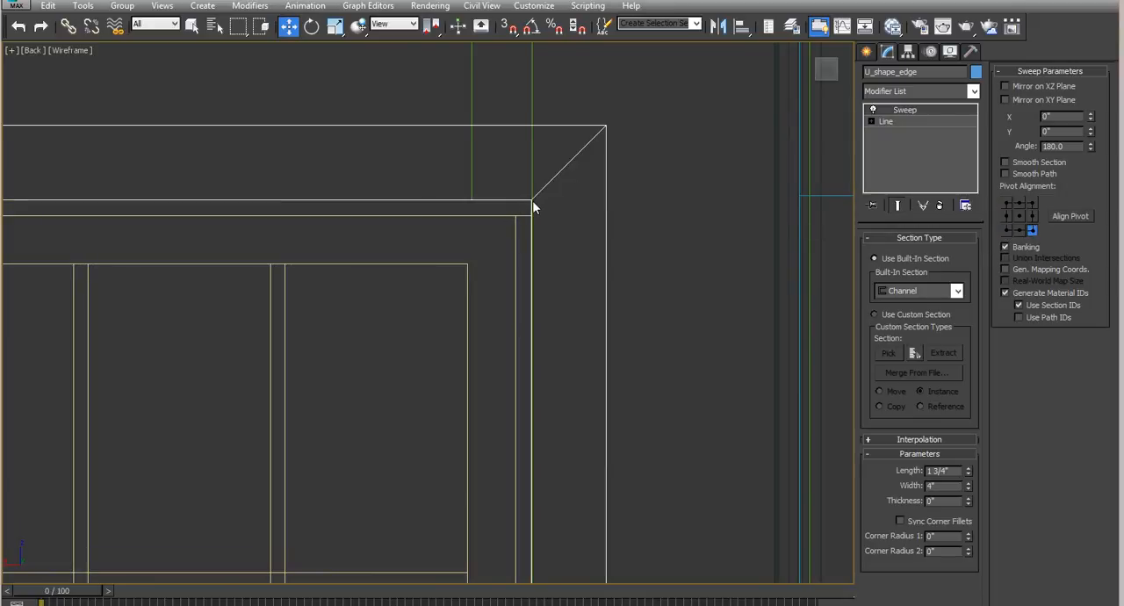
scroll(578, 208, "down", 4)
scroll(571, 215, "down", 3)
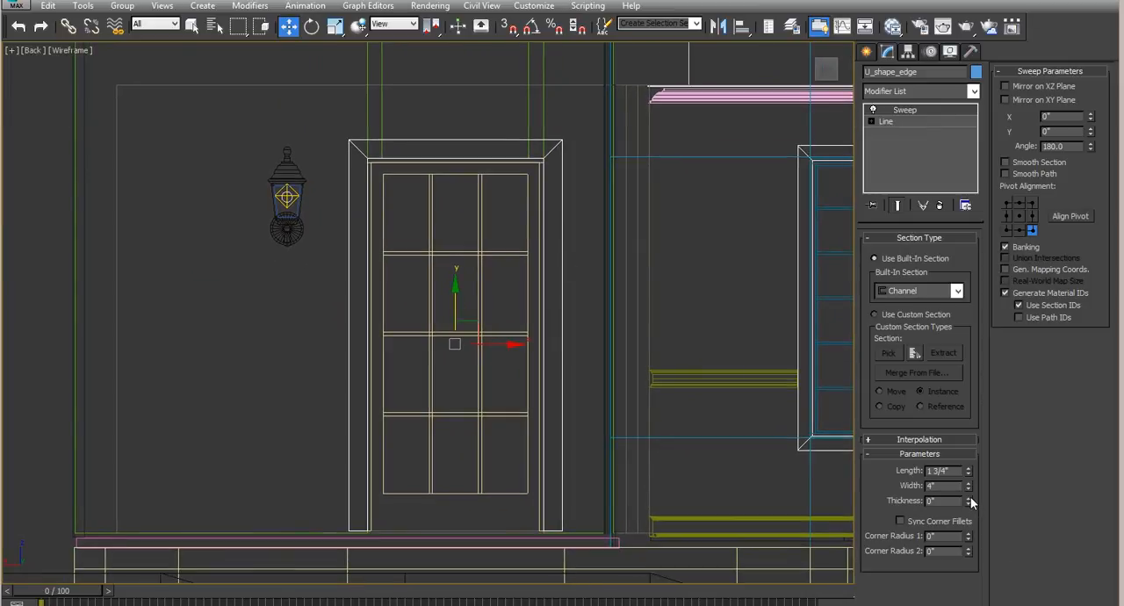
left_click_drag(971, 488, 995, 559)
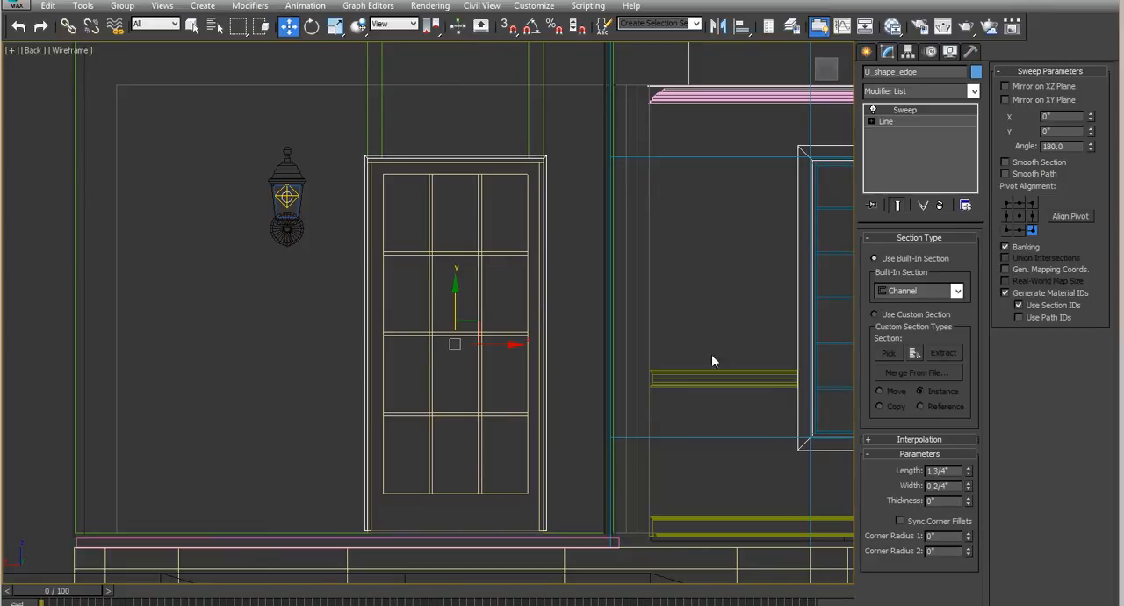
- Change the object color of U_shape_edge to red
left_click(976, 71)
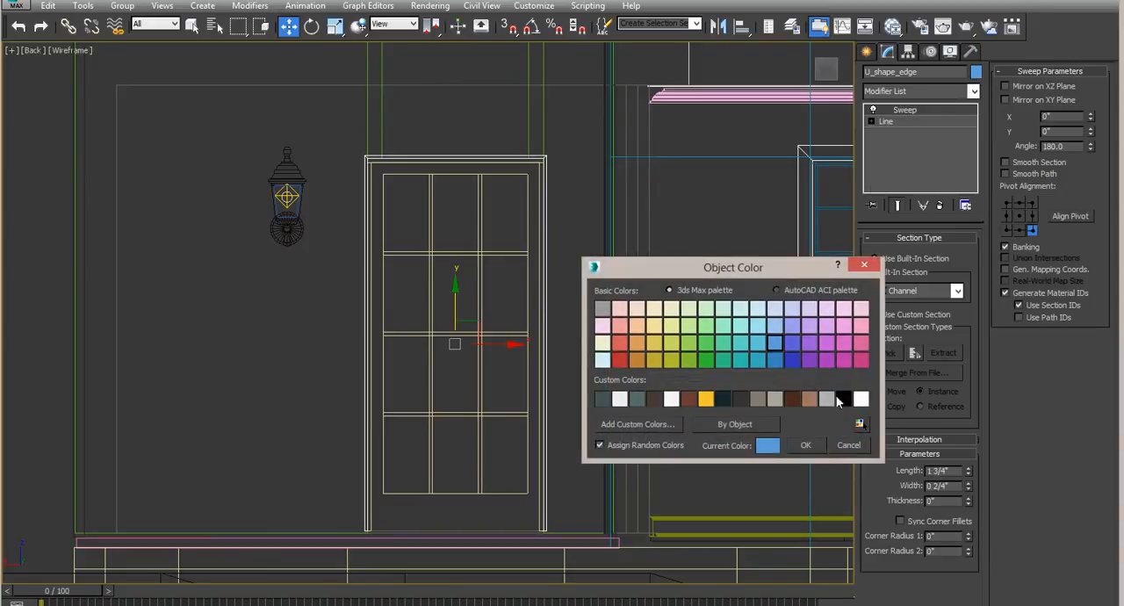
left_click(620, 359)
left_click(808, 448)
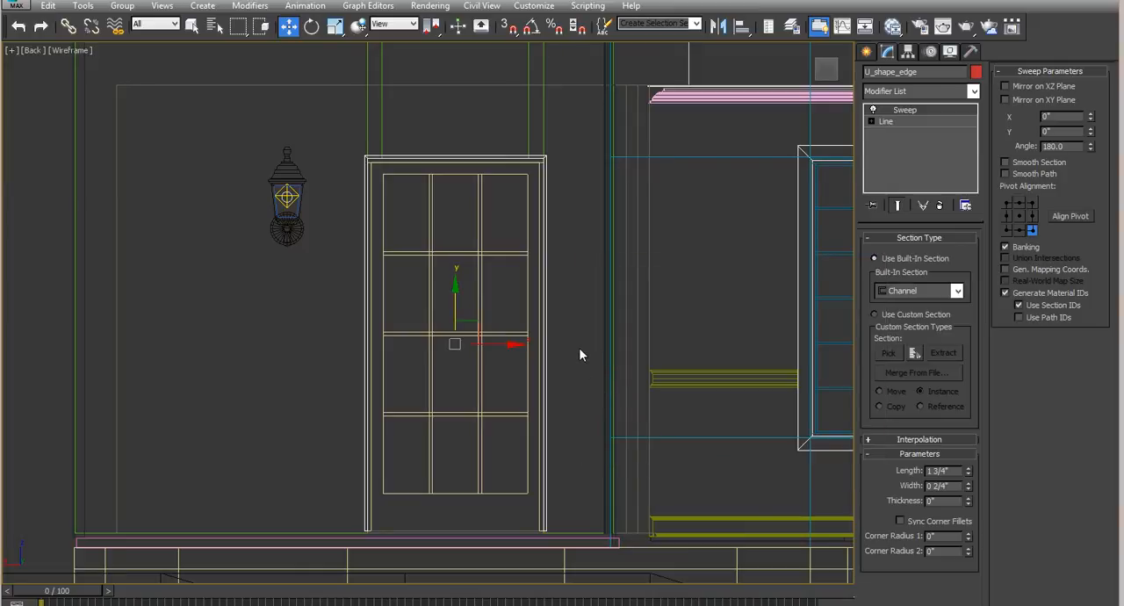
- Compare pivot alignments for the sweep around the door and settle on the upper-right point of the section
middle_click_drag(579, 351, 593, 384)
key("alt+w")
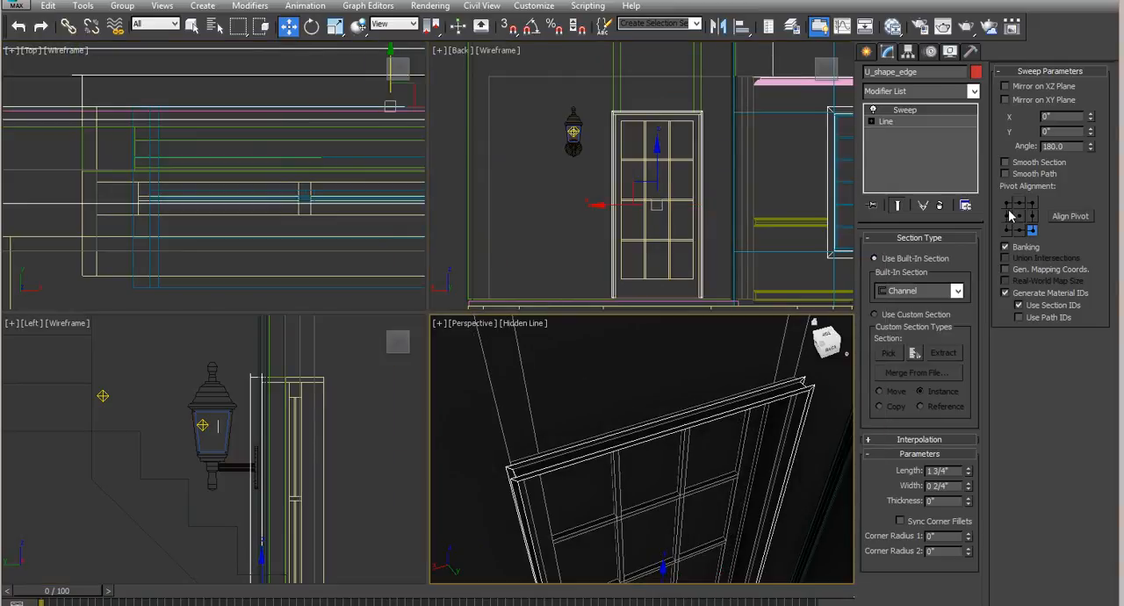
left_click(1018, 231)
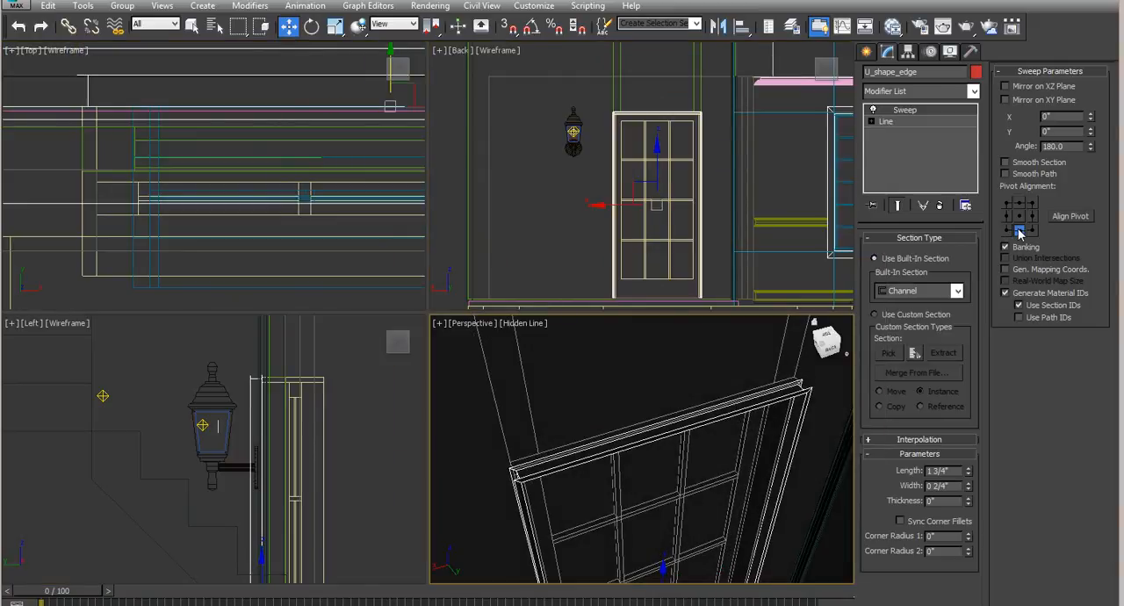
left_click(1032, 230)
left_click(1033, 217)
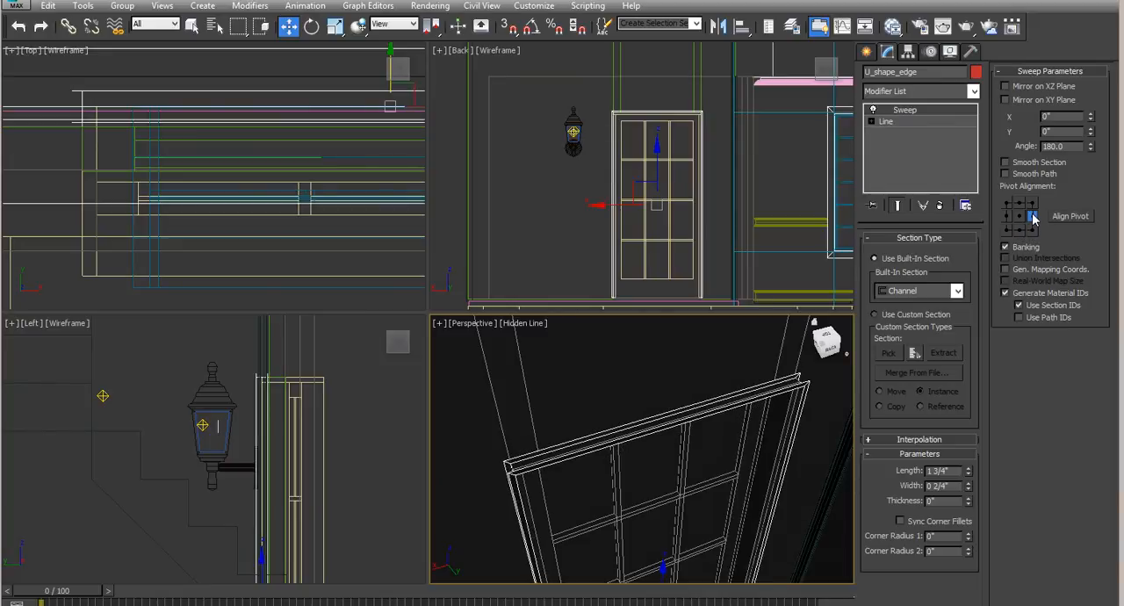
left_click(1032, 206)
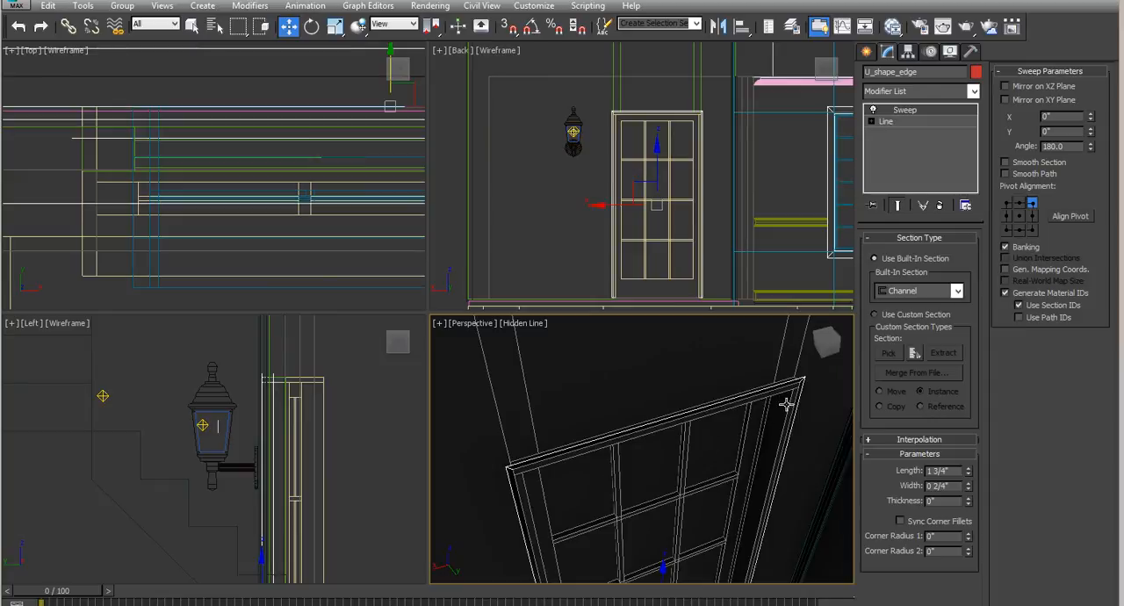
- Render the perspective view of the door and lamp to check the swept trim, and close the render
scroll(279, 388, "up", 5)
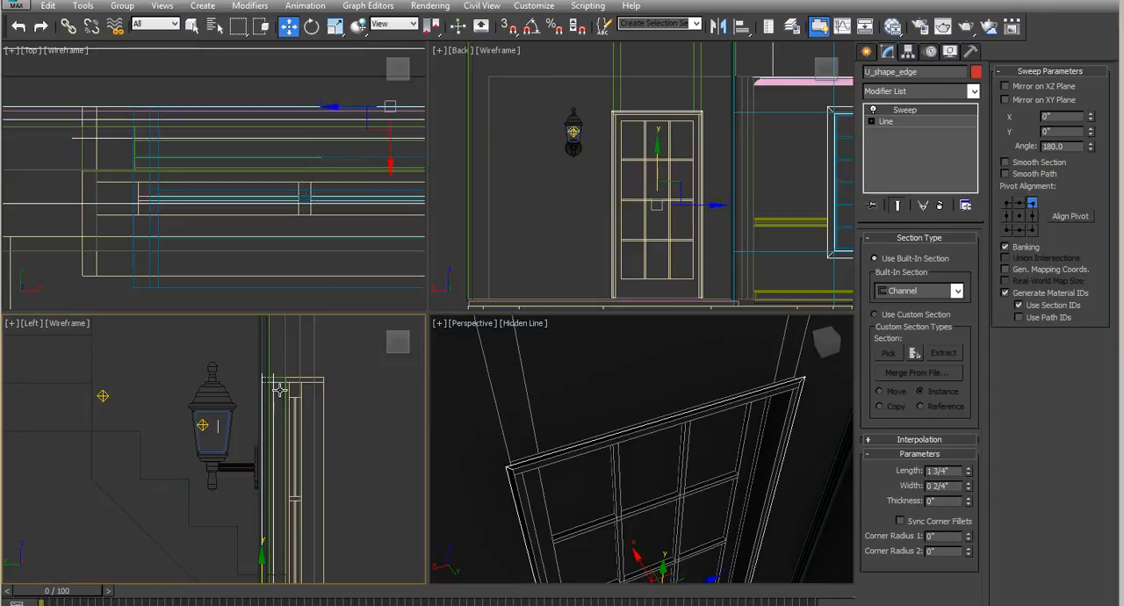
scroll(279, 389, "down", 3)
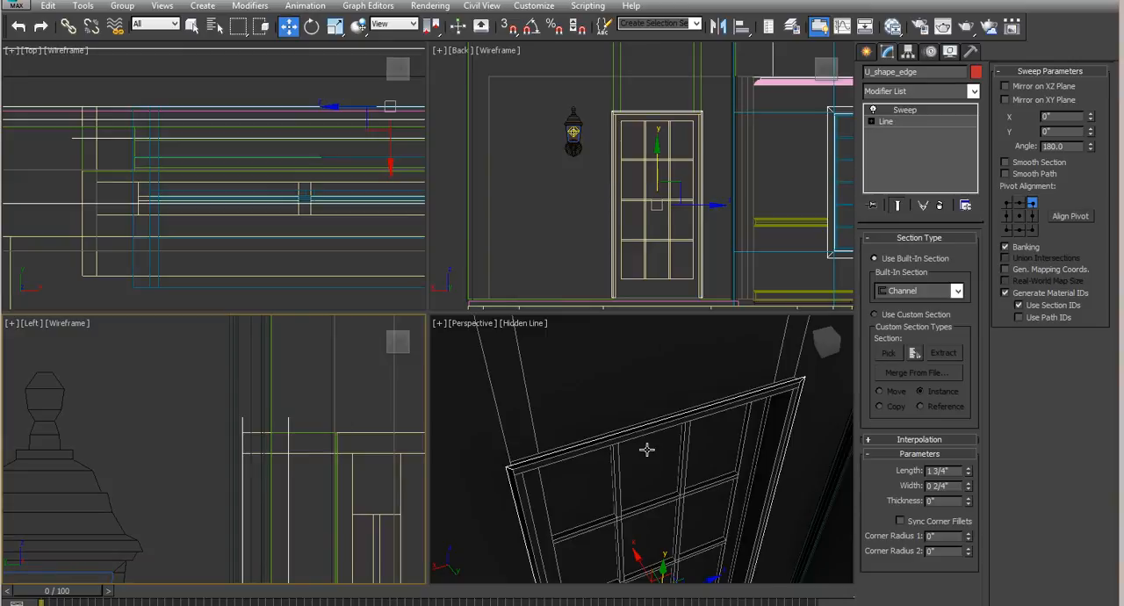
mouse_move(647, 447)
middle_mouse_down("alt")
mouse_move(644, 474)
mouse_move(646, 463)
middle_mouse_up("alt")
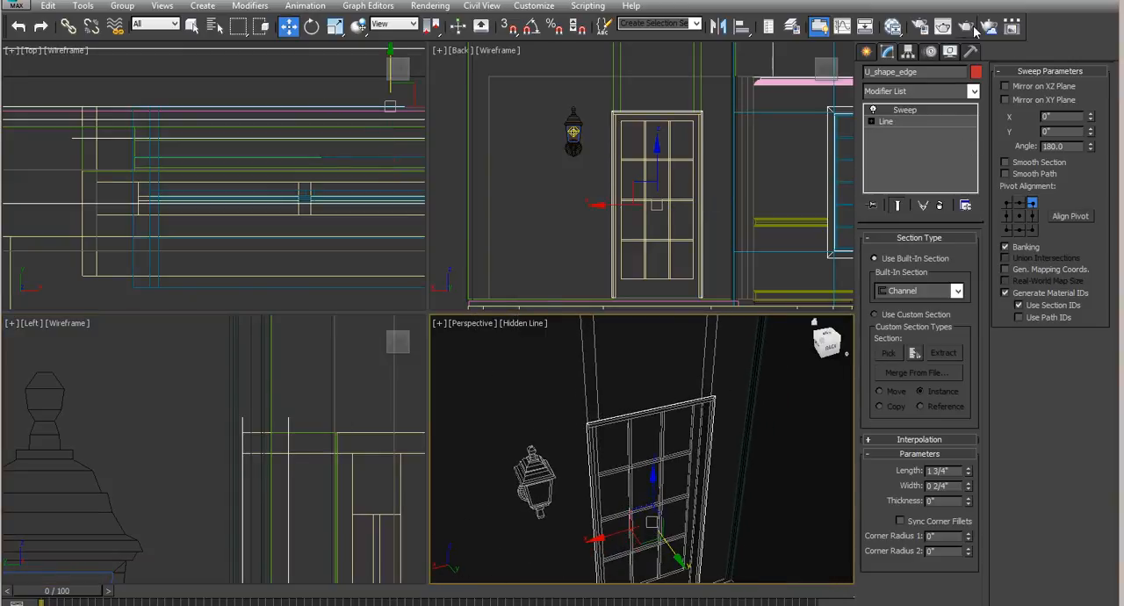
left_click(966, 27)
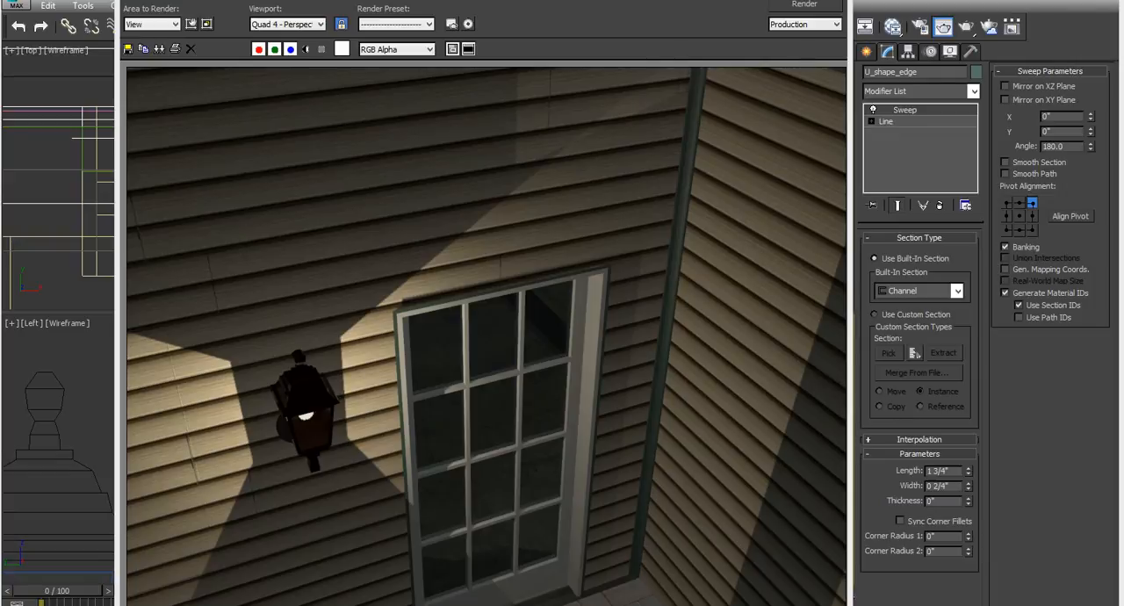
left_click(833, 2)
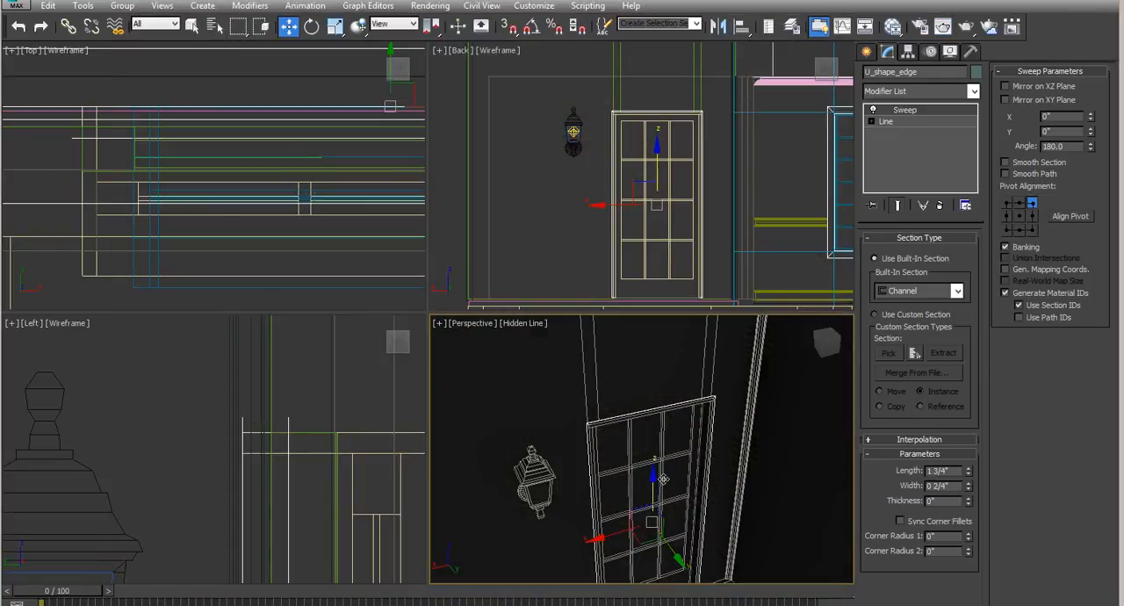
- Render the perspective view of the house corner where the vinyl trim meets the roof edge
scroll(663, 479, "down", 3)
middle_click_drag(609, 522, 642, 548, "alt")
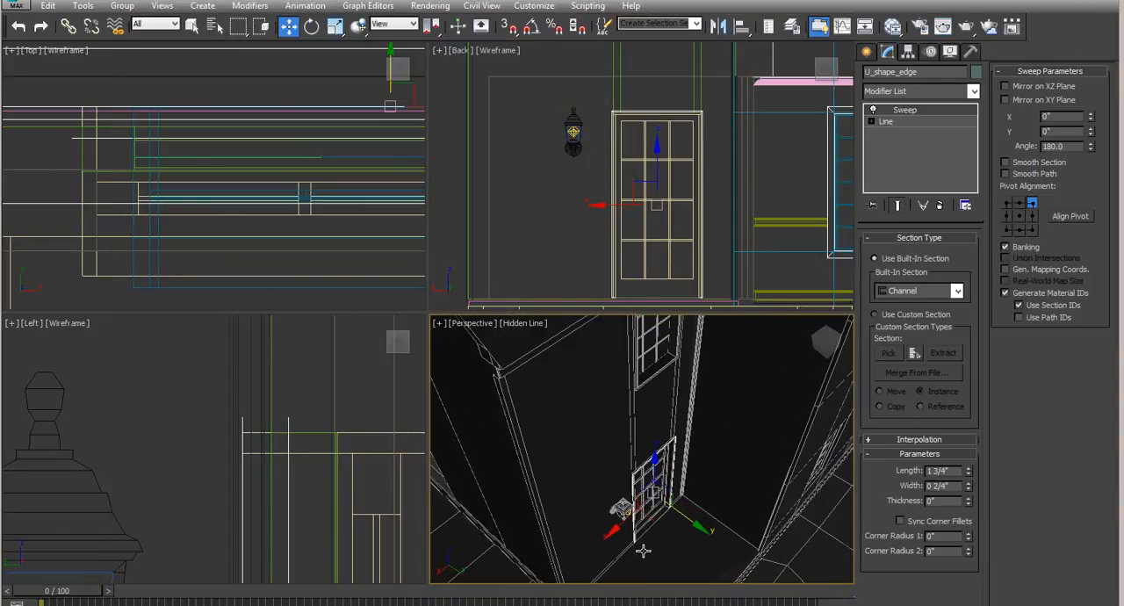
scroll(507, 392, "up", 4)
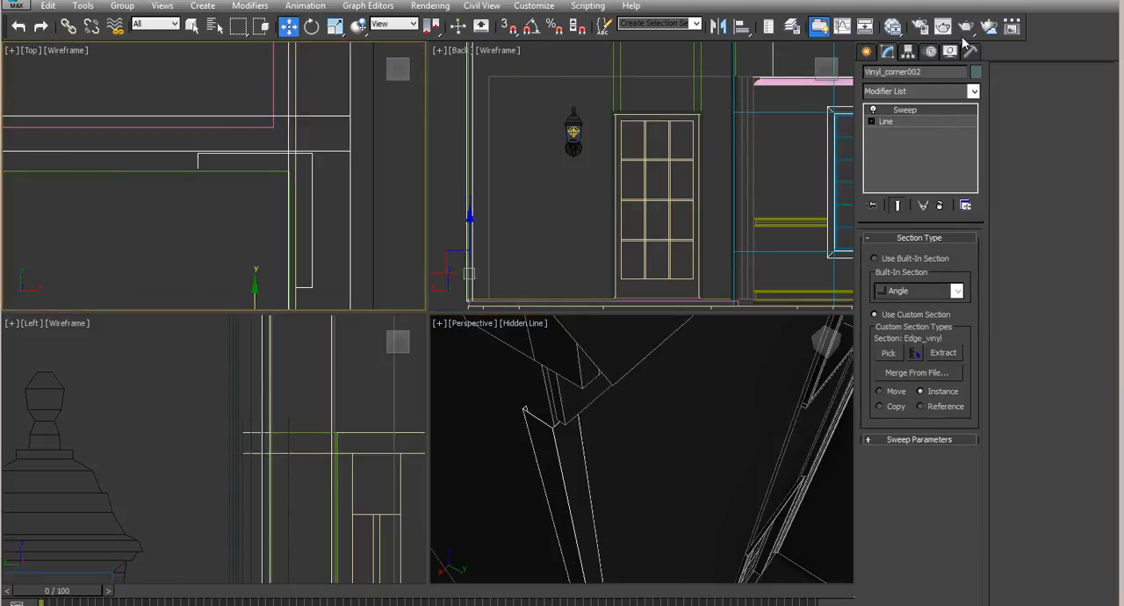
left_click(965, 26)
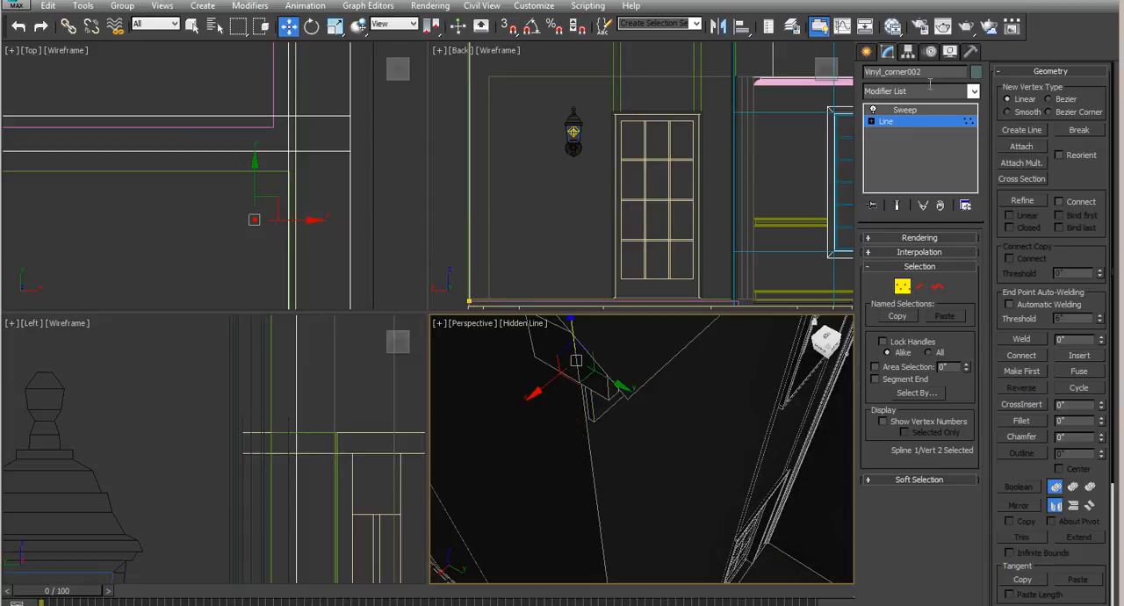
- Return Vinyl_corner002 to its Sweep level and render both the roof corner and the wider house exterior
left_click(911, 111)
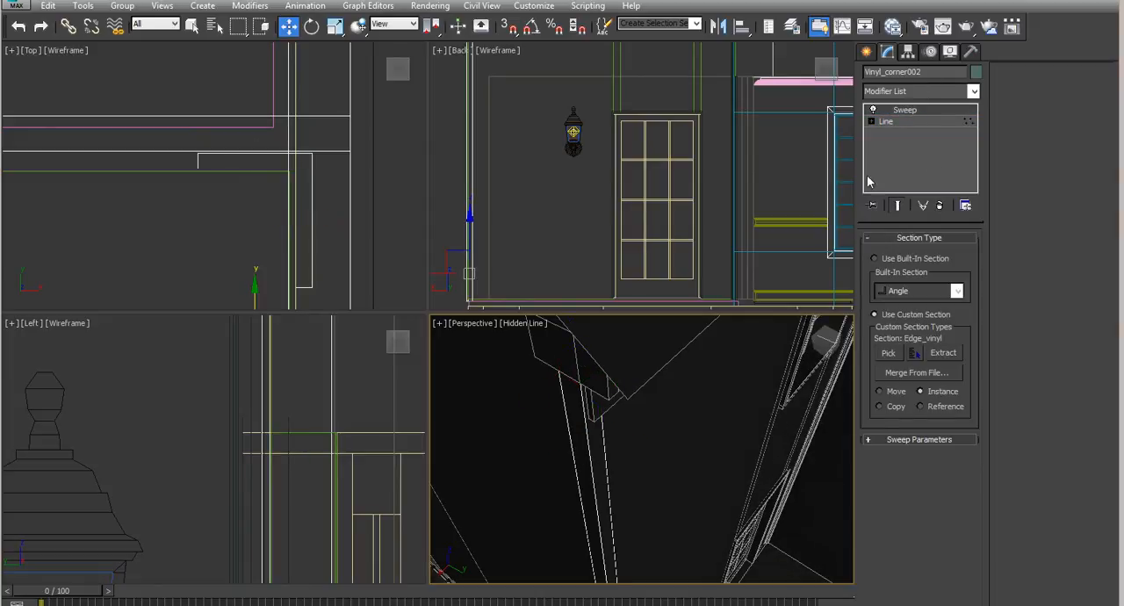
left_click(948, 28)
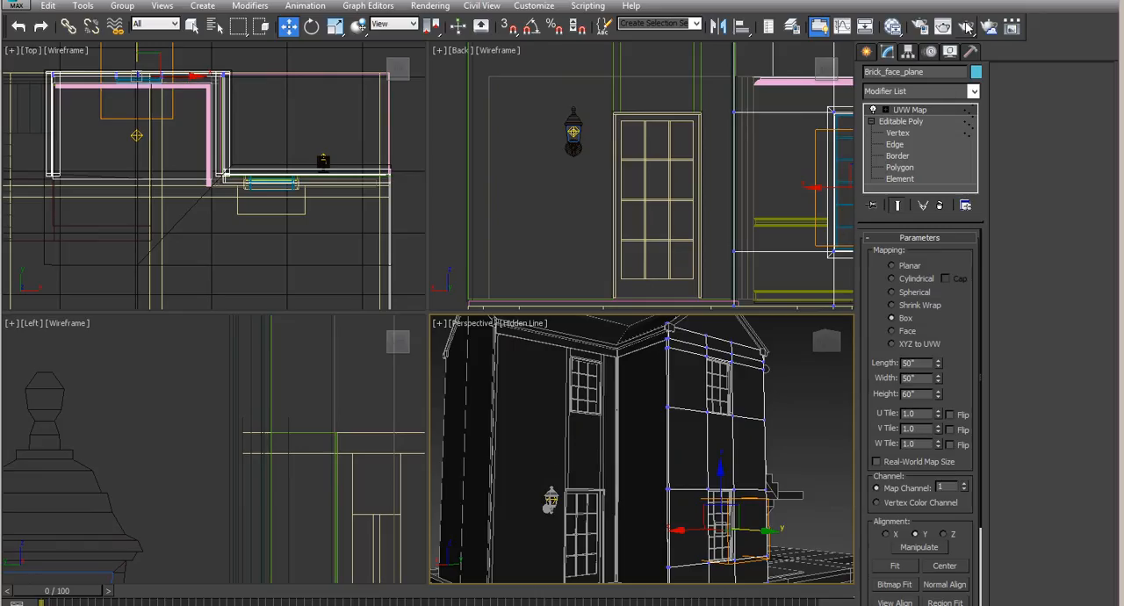
left_click(966, 27)
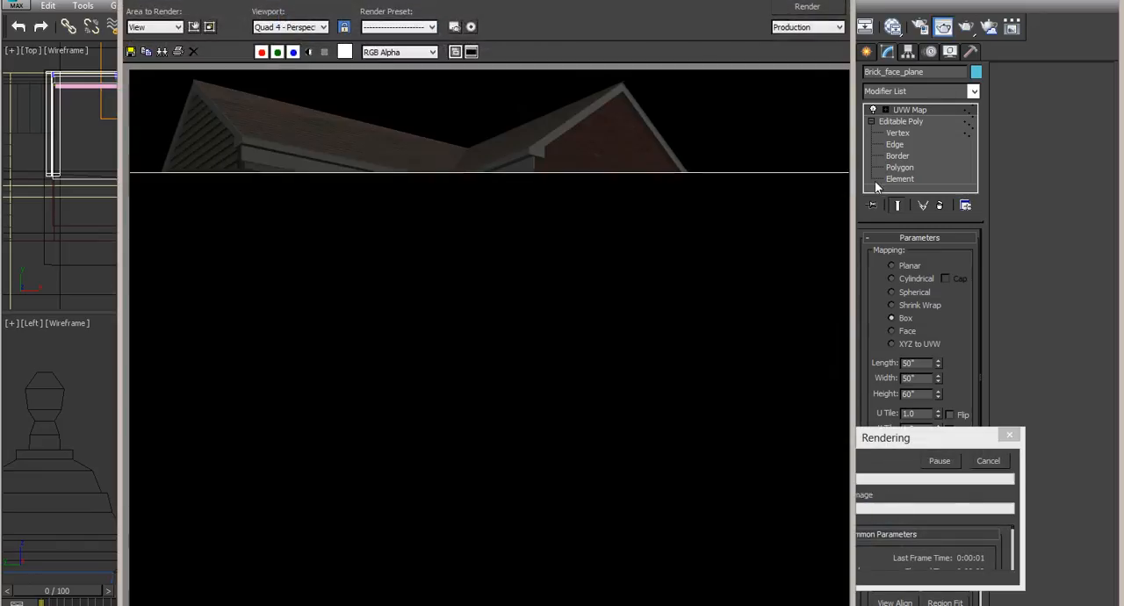